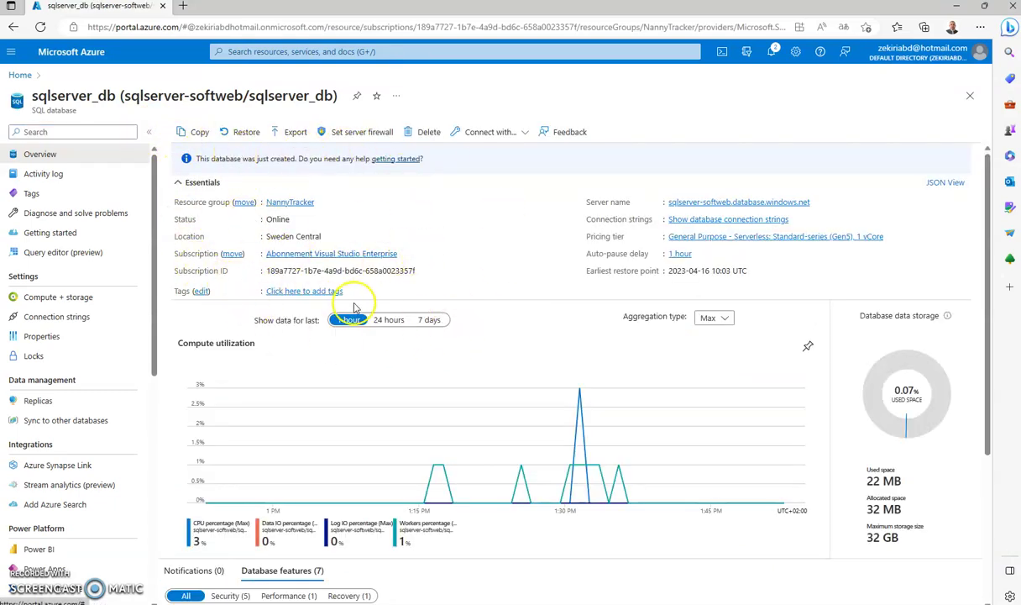
- Sign in to the query editor of sqlserver_db with the prefilled SQL server login and show the columns of dbo.sqlserver_table
click(52, 252)
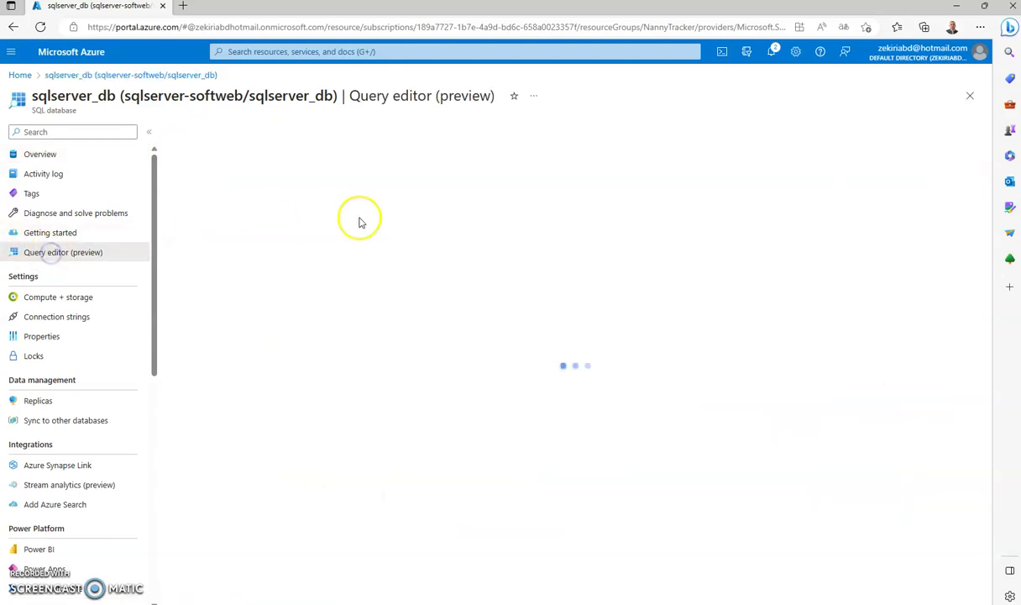
click(467, 394)
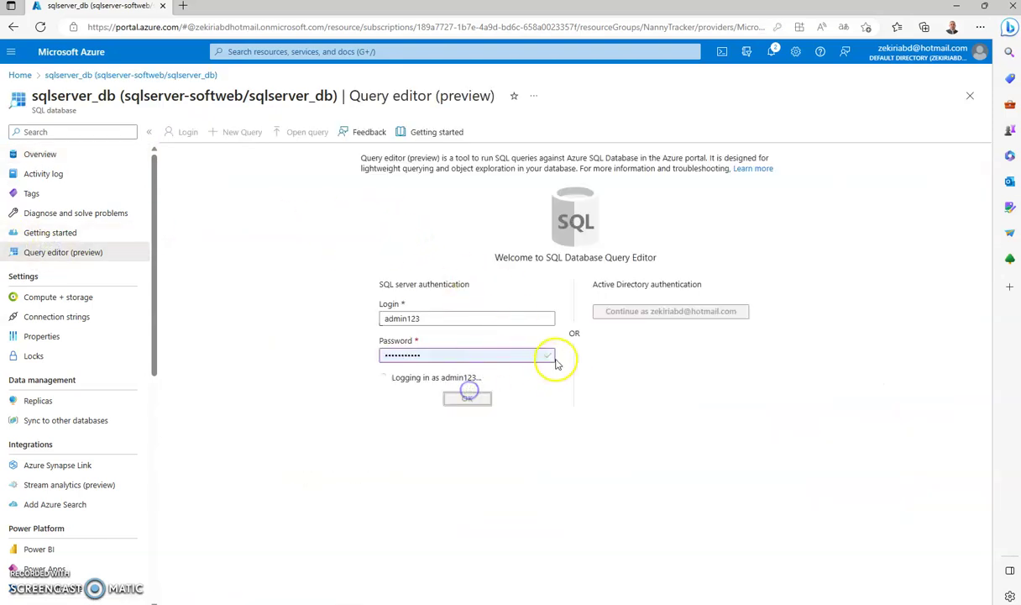
click(172, 262)
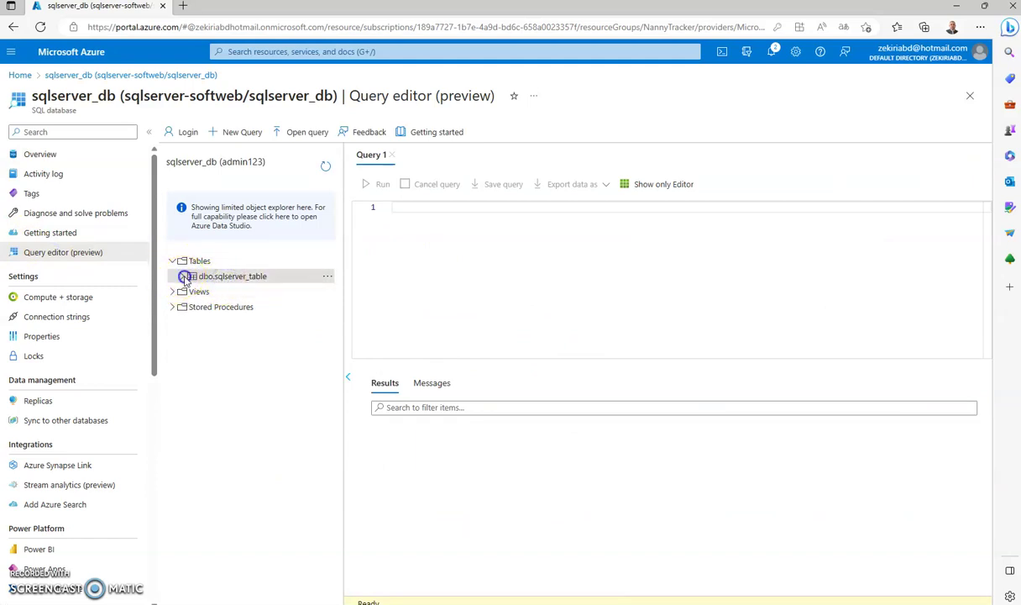
click(183, 277)
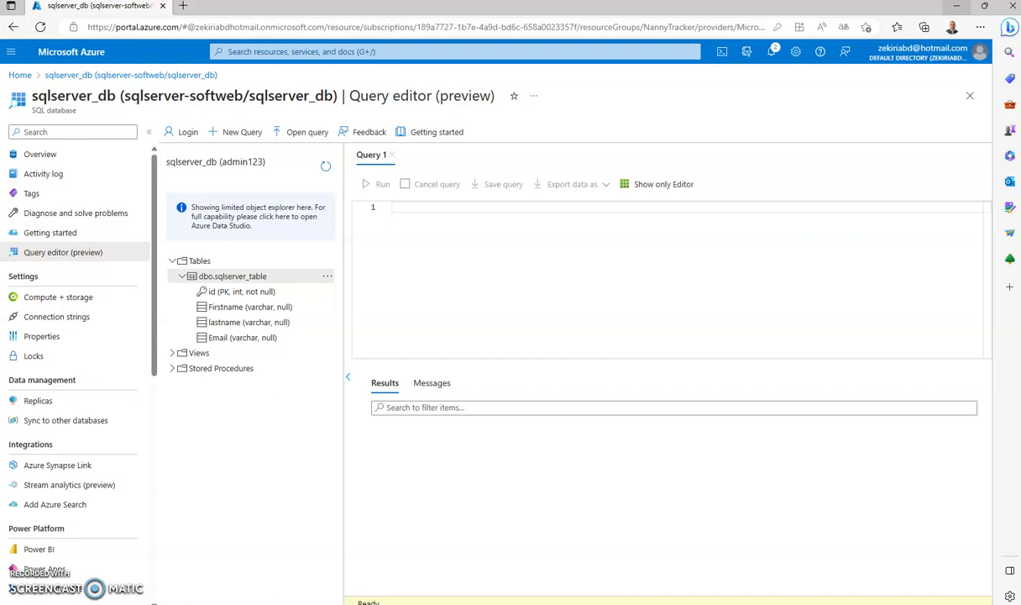
click(391, 224)
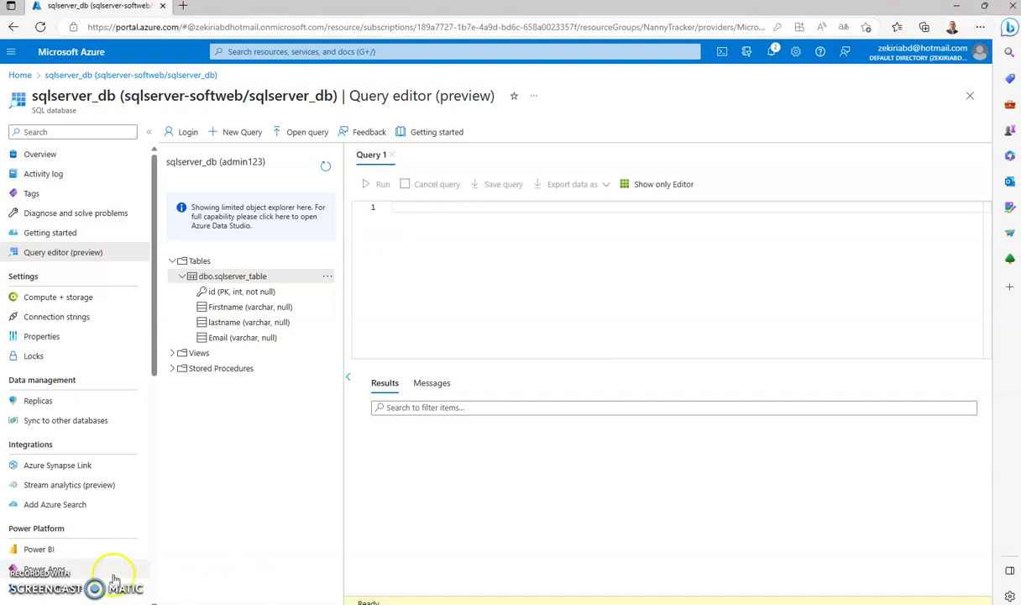
- Switch to YouTube in Chrome, look through the Softwe3 channel's created playlists, and close the window
click(126, 601)
double_click(477, 30)
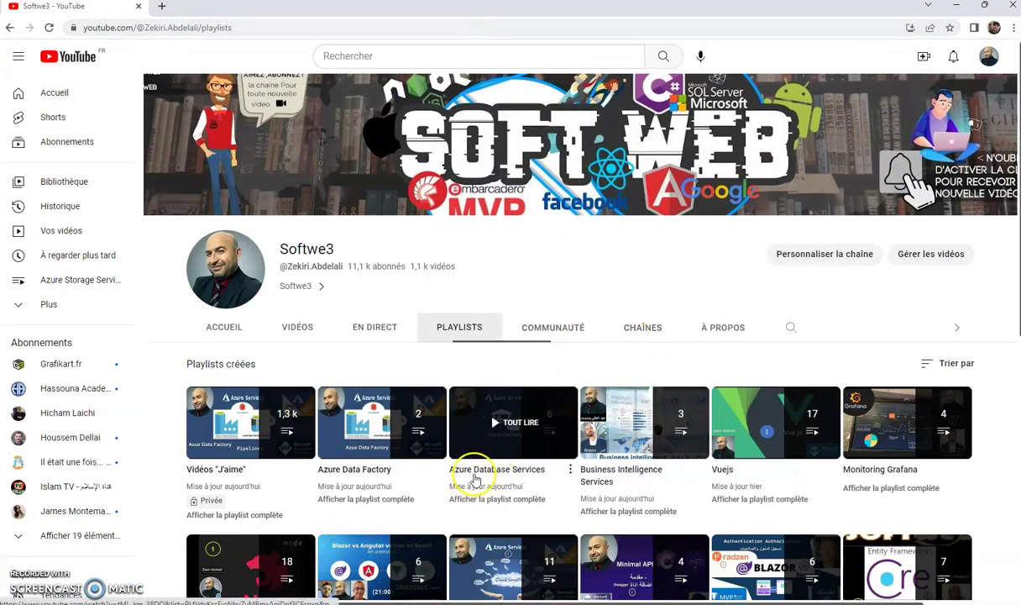
scroll(527, 473, down, 2)
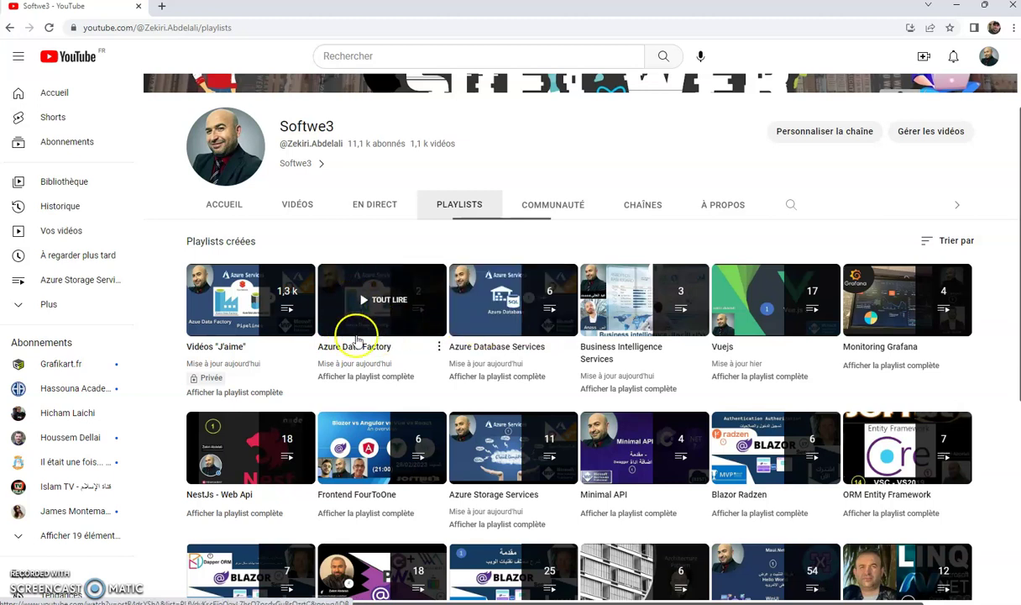
click(1012, 6)
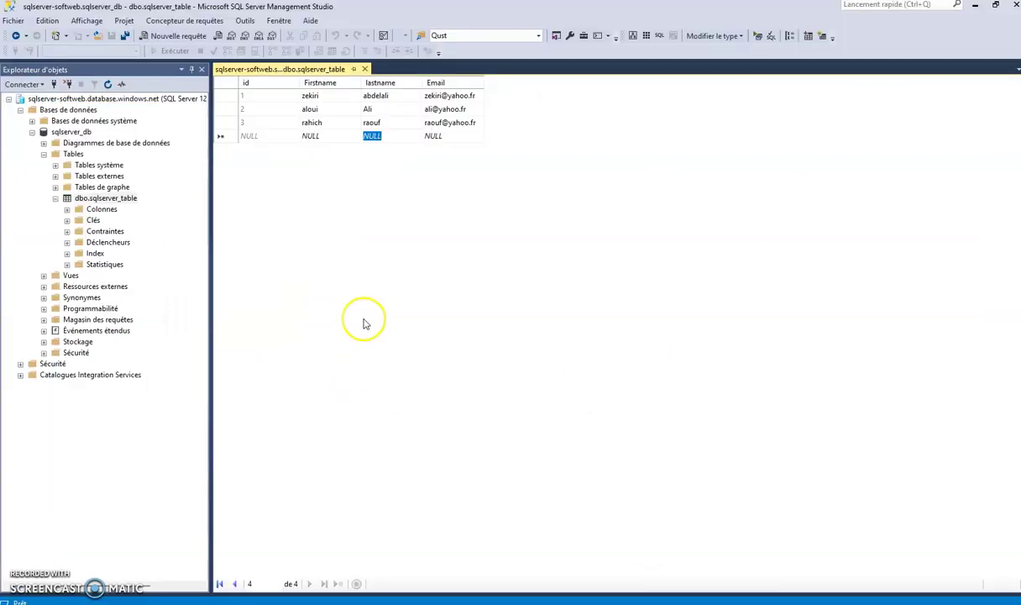
- Review all rows of dbo.sqlserver_table in SQL Server Management Studio and return to the Azure portal
click(237, 97)
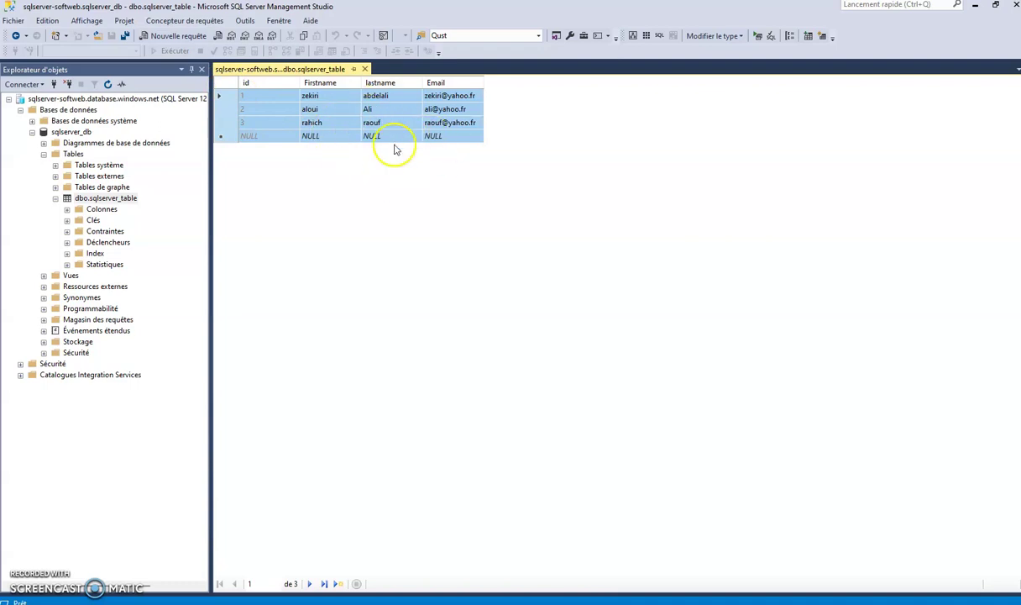
click(976, 8)
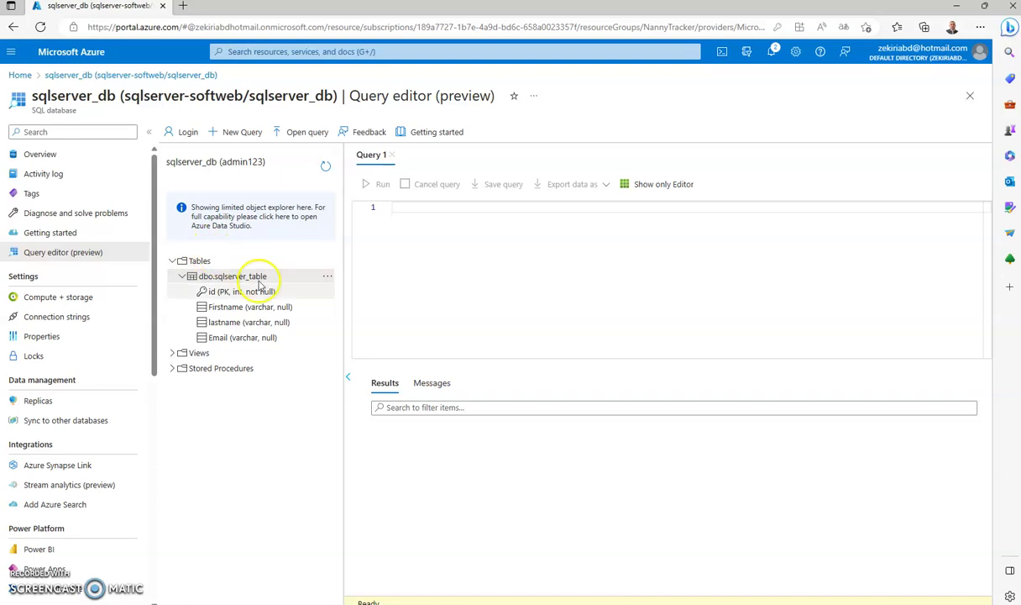
- From the Azure portal home, launch the studio of the datafactfirsttest data factory and open pipeline1
click(19, 76)
click(545, 93)
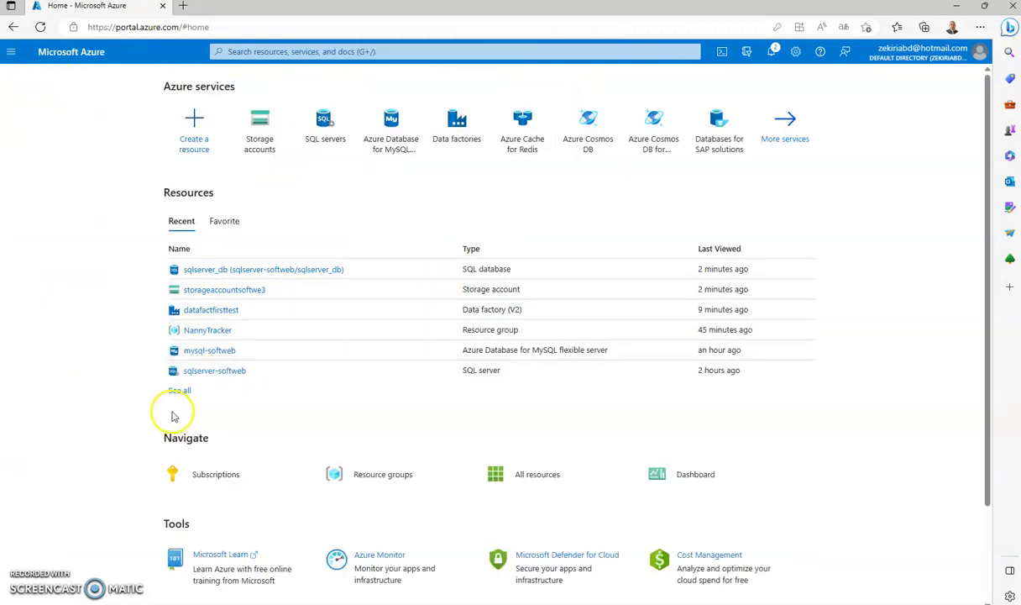
click(210, 310)
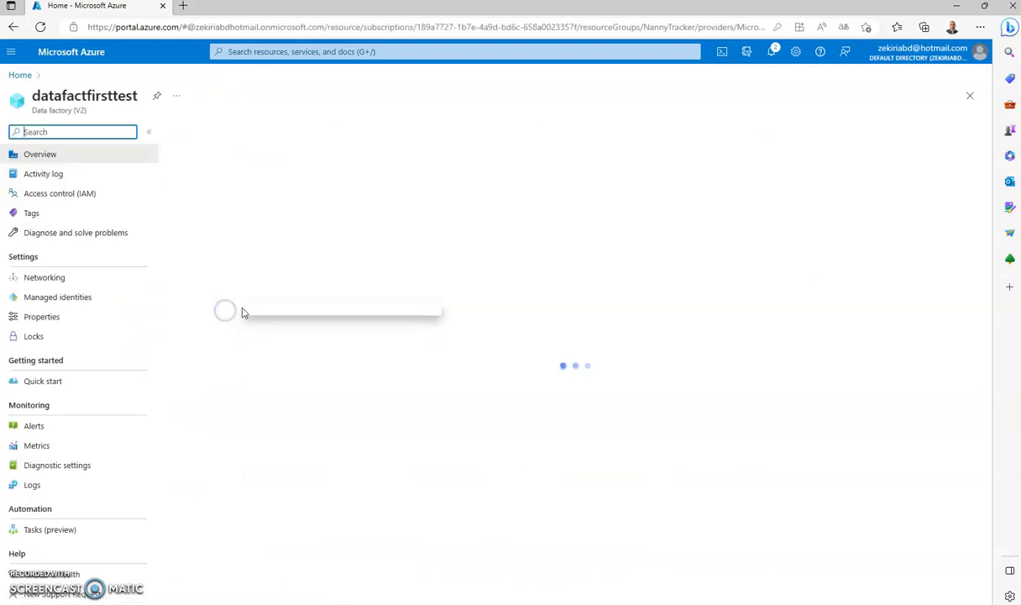
click(479, 378)
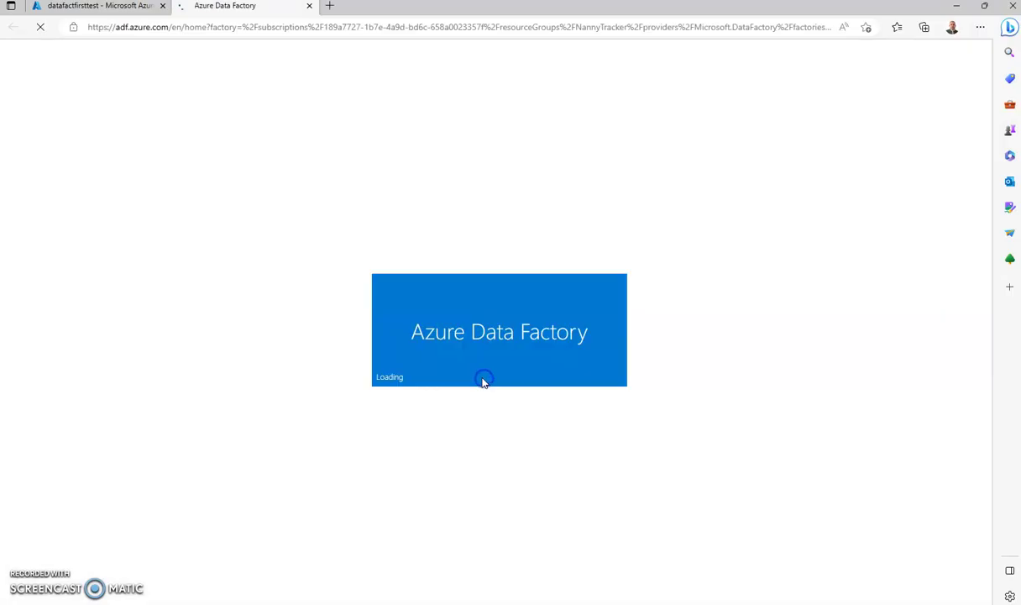
click(850, 46)
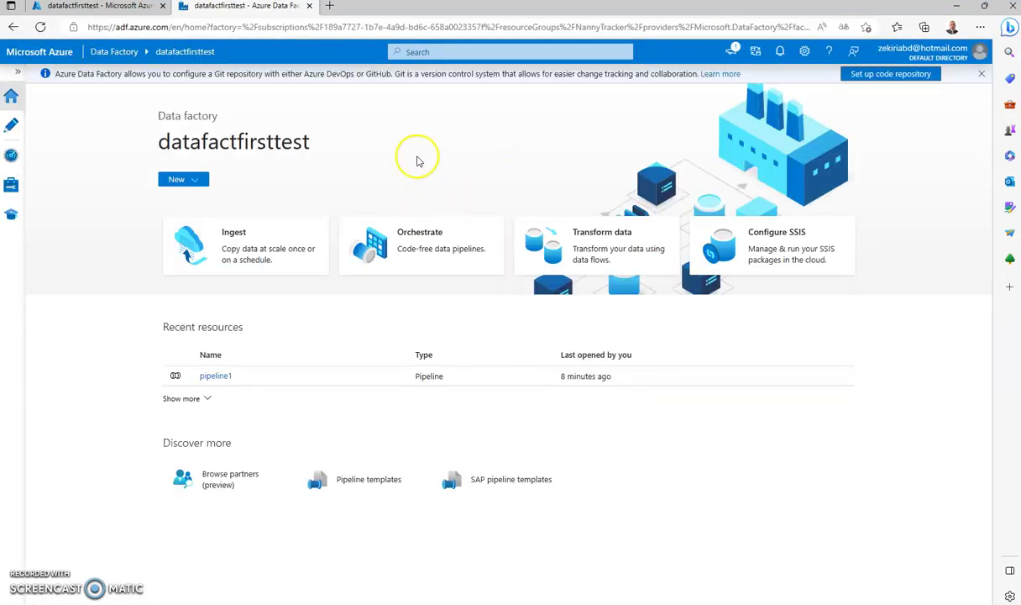
click(215, 376)
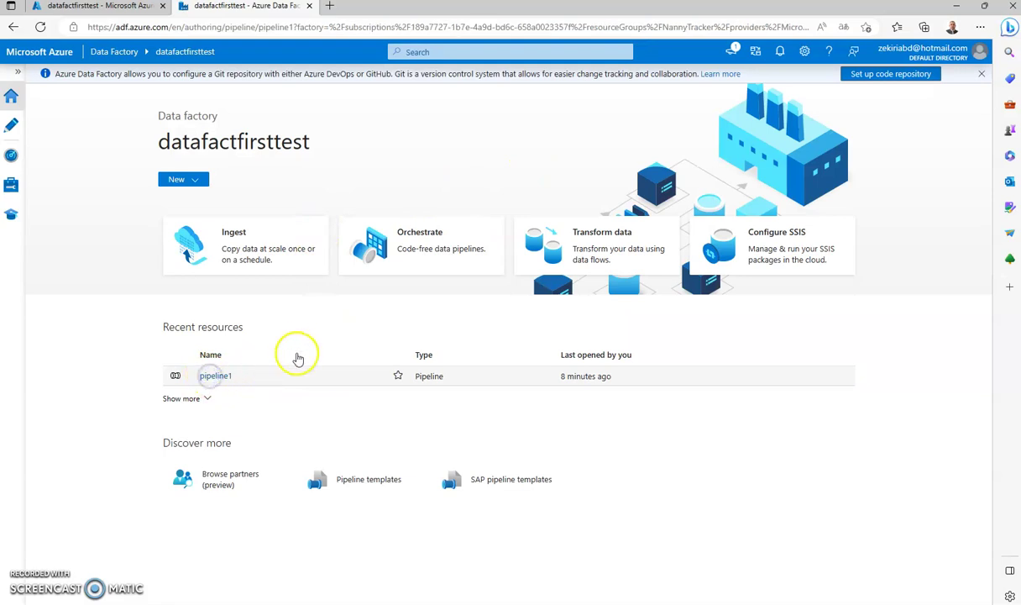
- Delete the existing activity from pipeline1 and add a Copy data activity to its canvas
click(686, 136)
key(Delete)
click(378, 221)
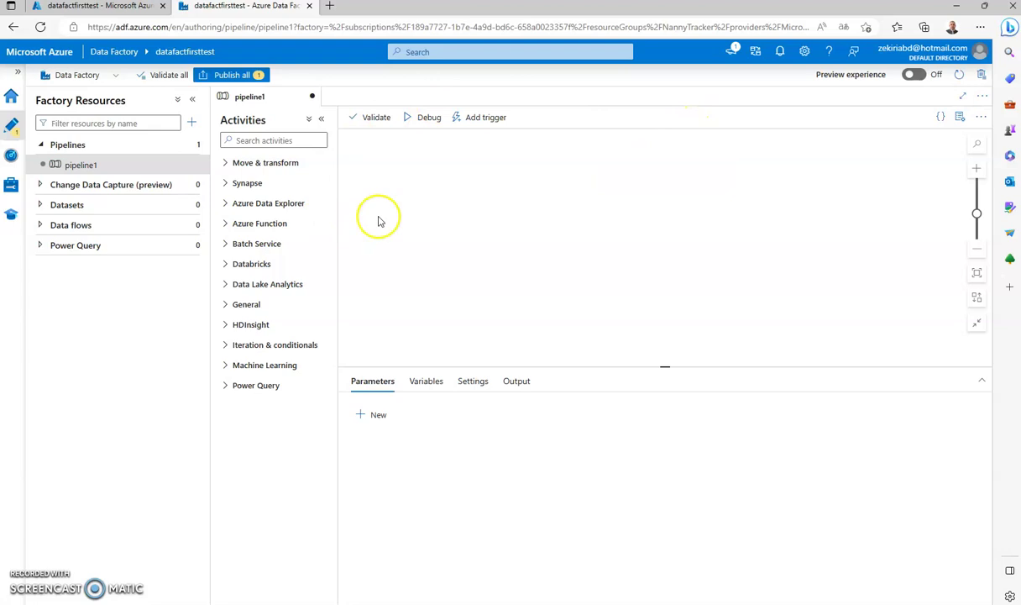
click(227, 163)
drag(402, 179, 447, 164)
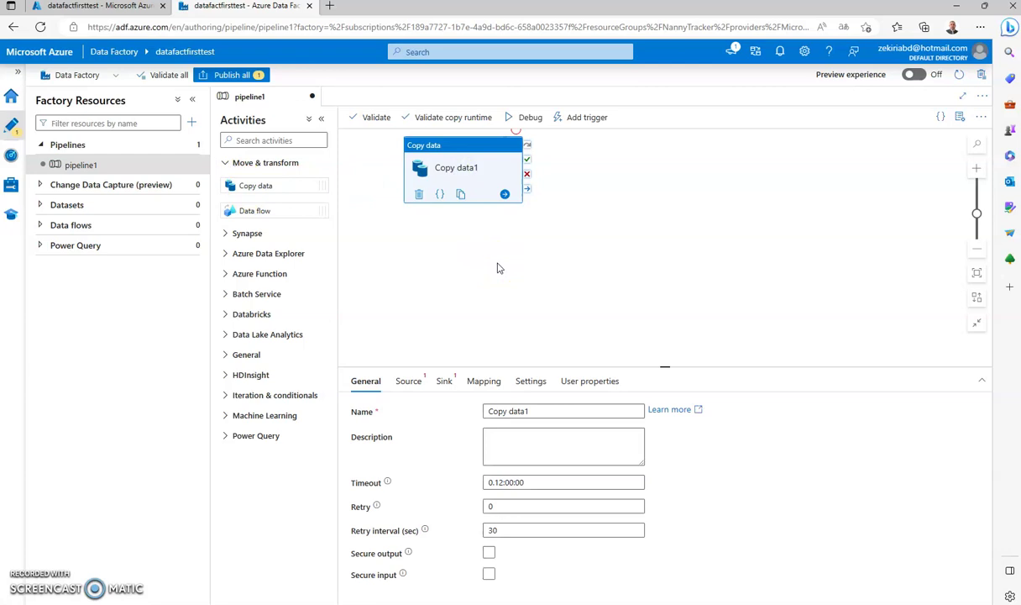
- Examine the Source, Sink and Mapping settings of the Copy data activity
click(406, 382)
click(443, 383)
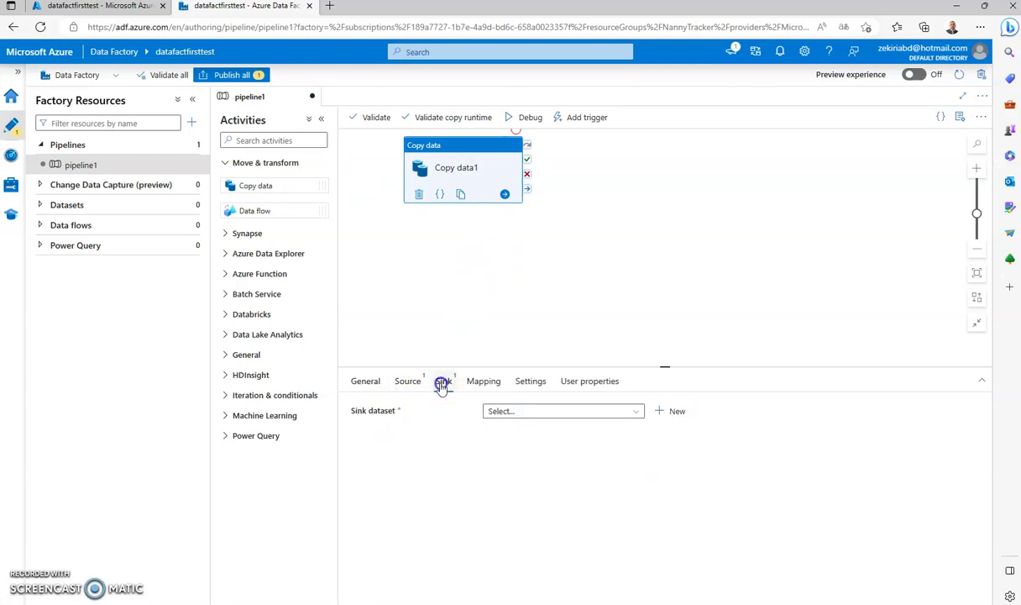
click(408, 385)
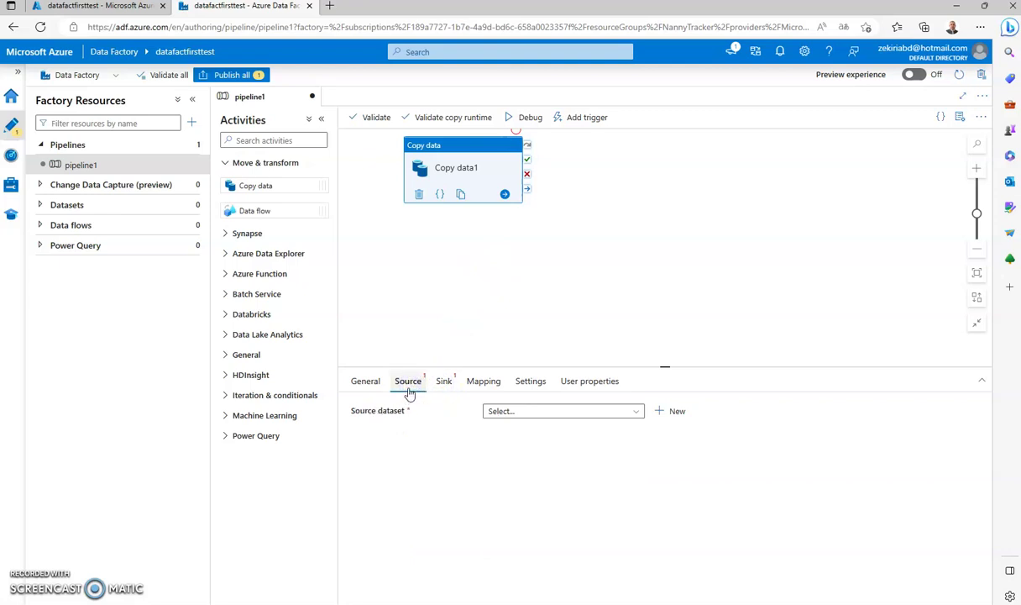
click(442, 382)
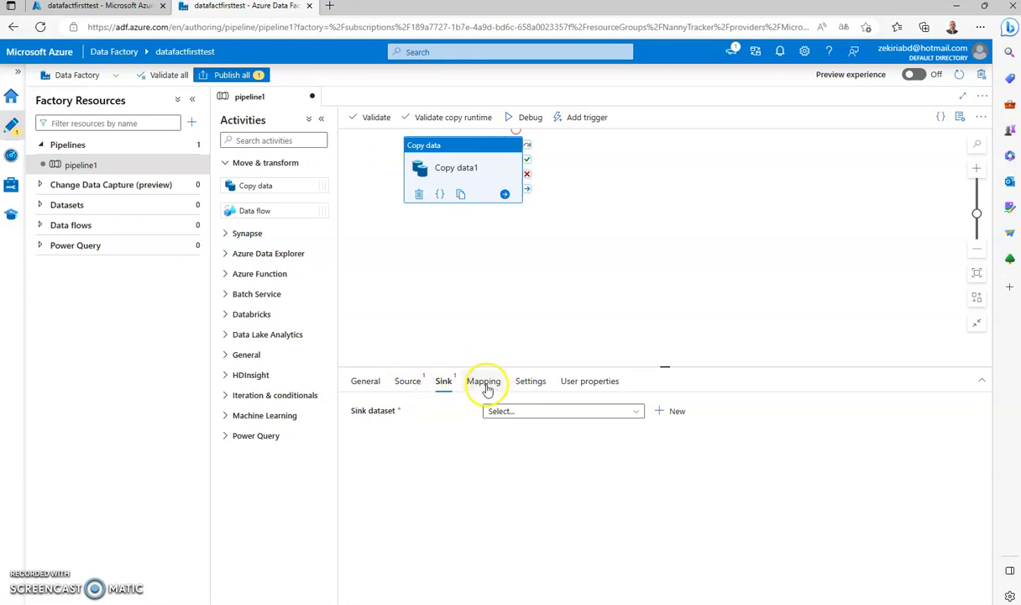
click(407, 383)
click(444, 383)
click(439, 386)
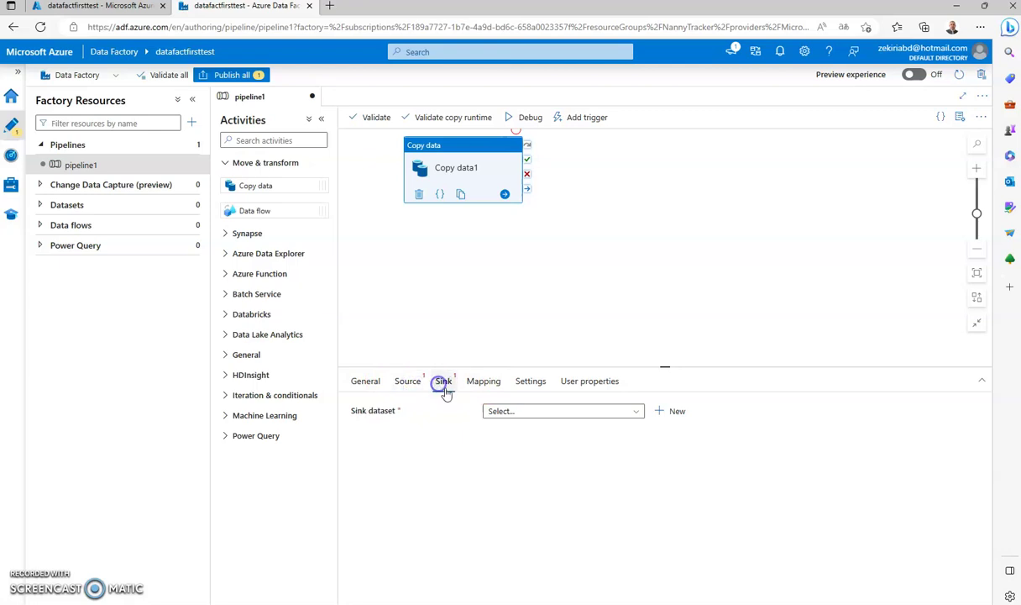
click(479, 384)
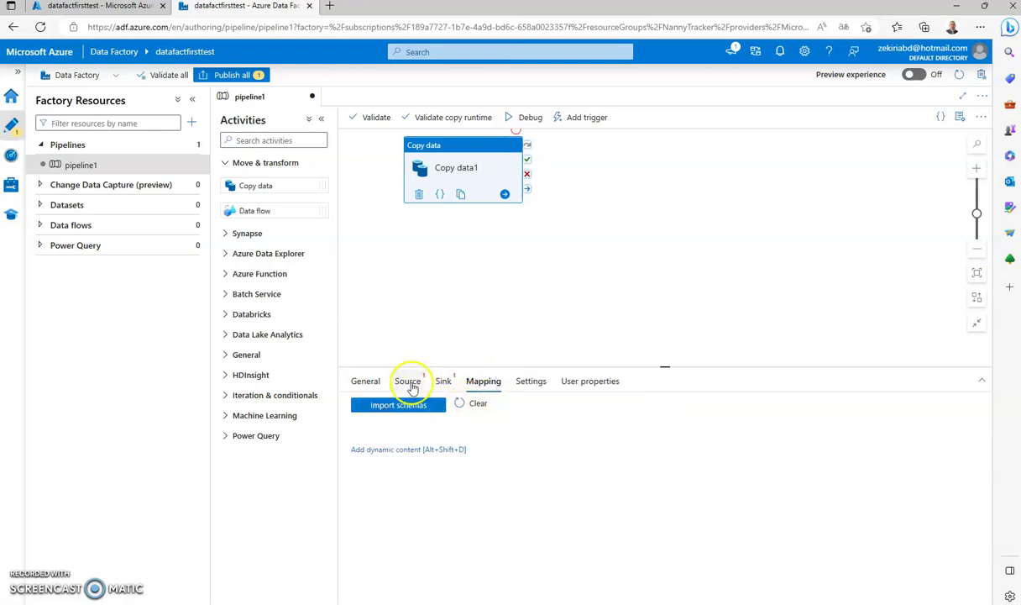
click(408, 383)
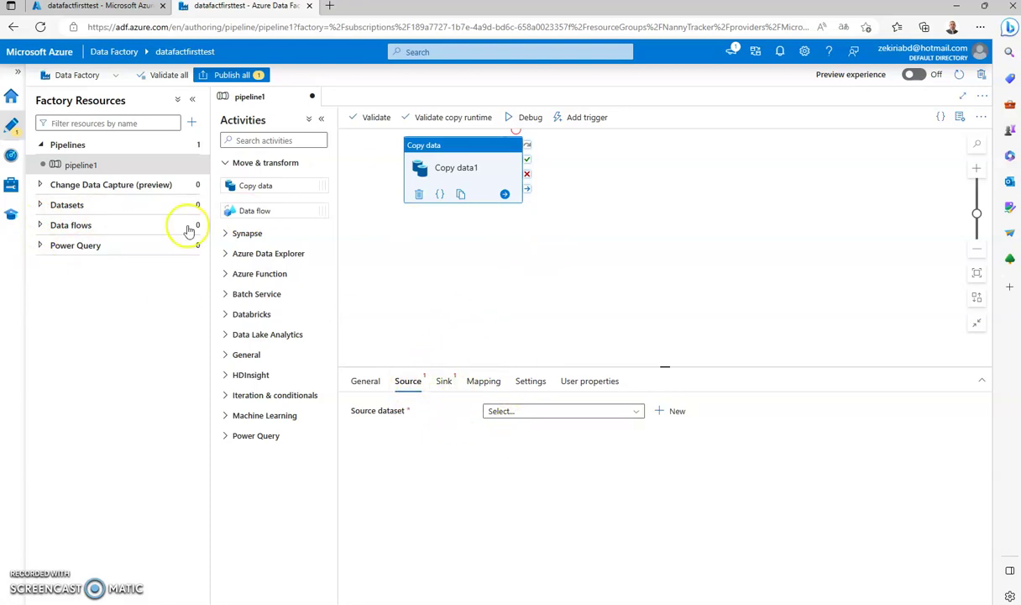
- Check the factory's datasets and its linked services, and inspect the connection settings of link_sqlserver without changing them
click(39, 205)
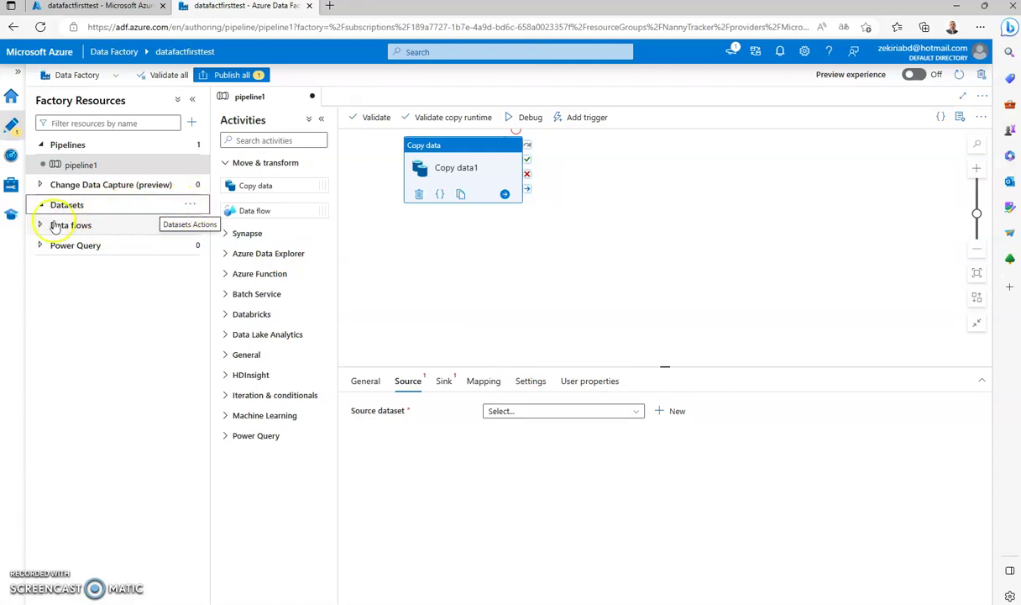
click(10, 185)
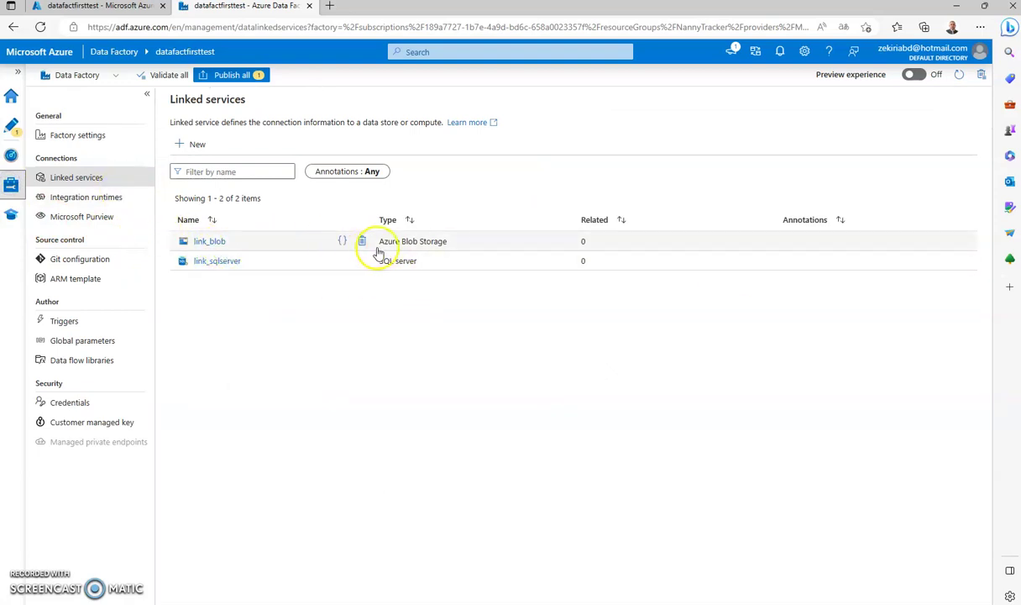
click(212, 262)
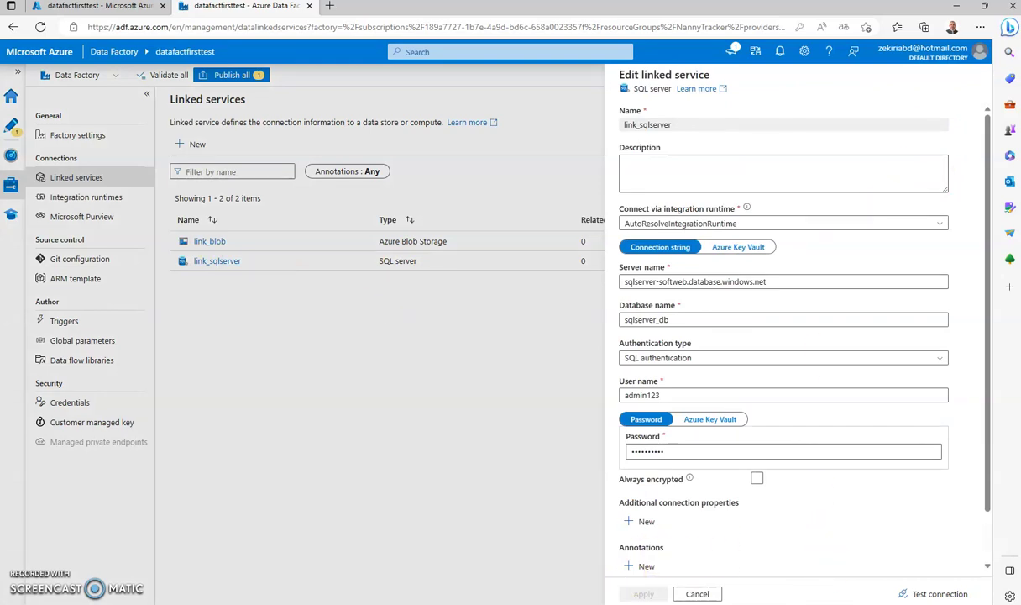
click(246, 573)
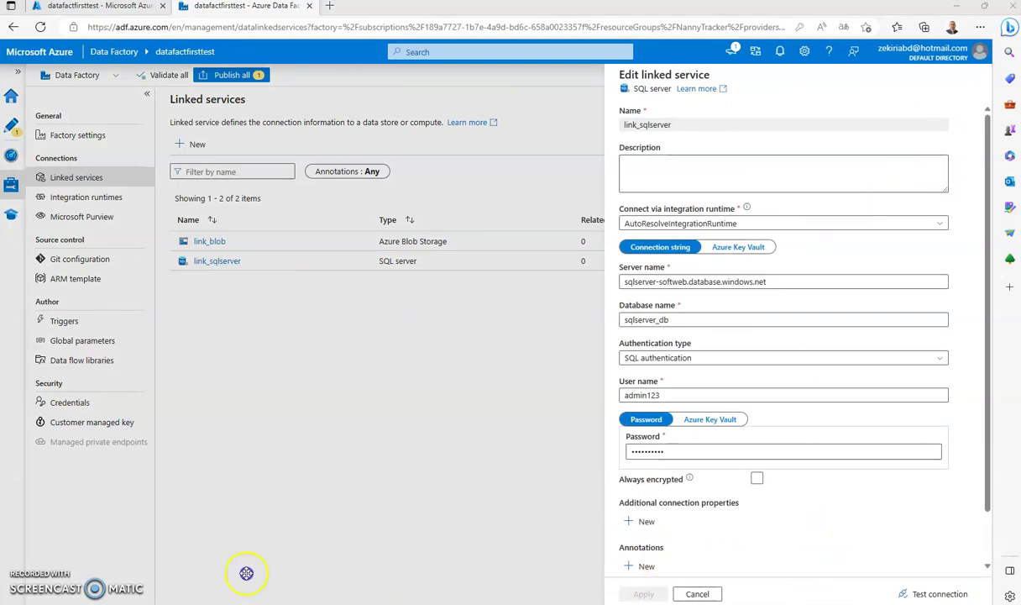
click(716, 595)
- Delete the linked services link_sqlserver and link_blob from the data factory
click(361, 260)
click(422, 379)
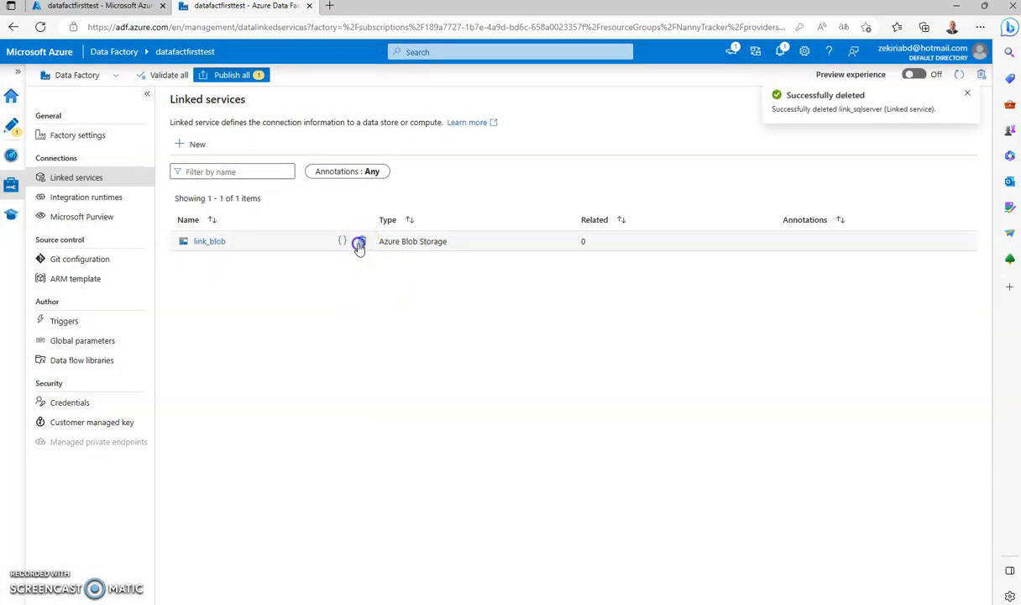
click(358, 243)
click(420, 378)
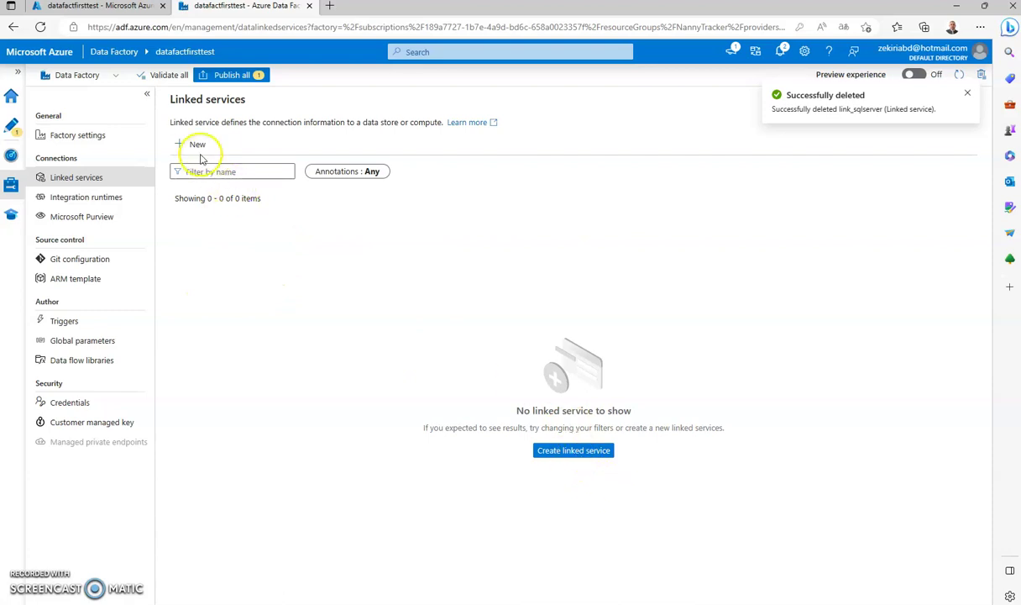
- Start a new linked service, search the data stores for "sql" and continue with the SQL server type
click(561, 451)
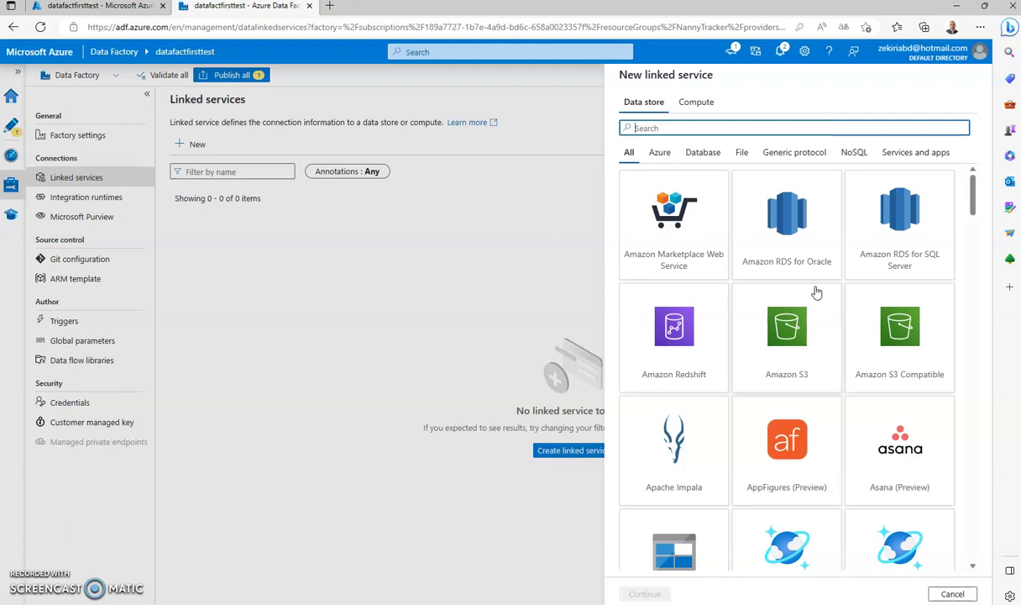
click(649, 158)
text(sql)
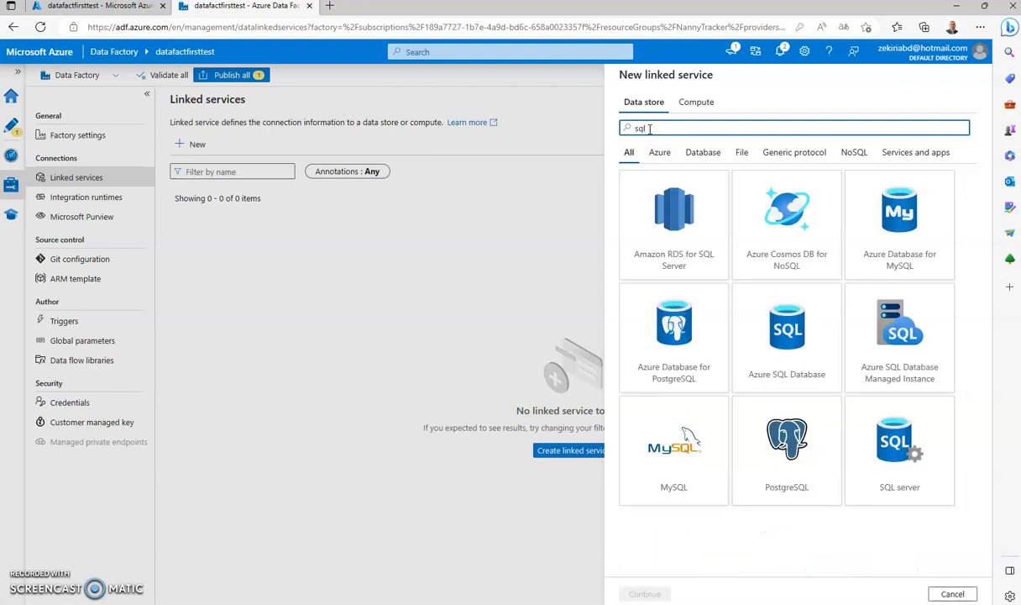
click(902, 496)
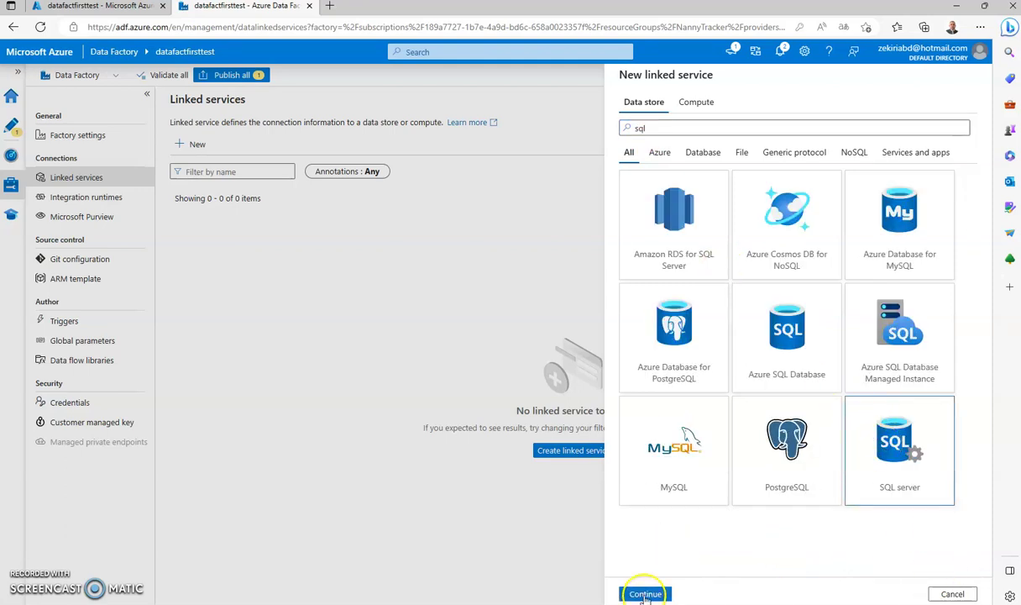
click(645, 594)
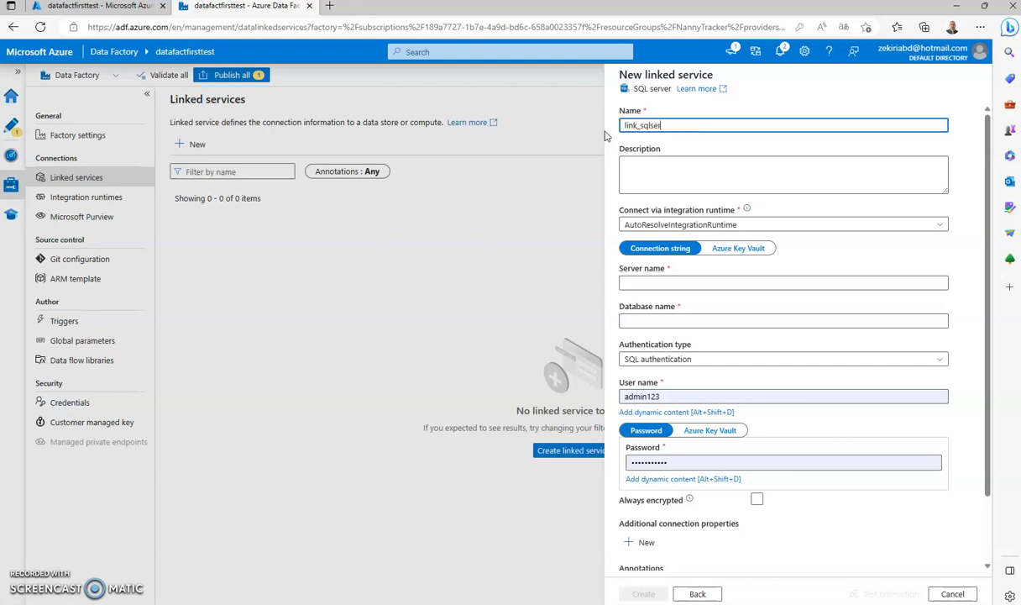
- Name the new linked service link_sqlserver and choose AutoResolveIntegrationRuntime as its integration runtime
click(655, 174)
mouse_move(747, 209)
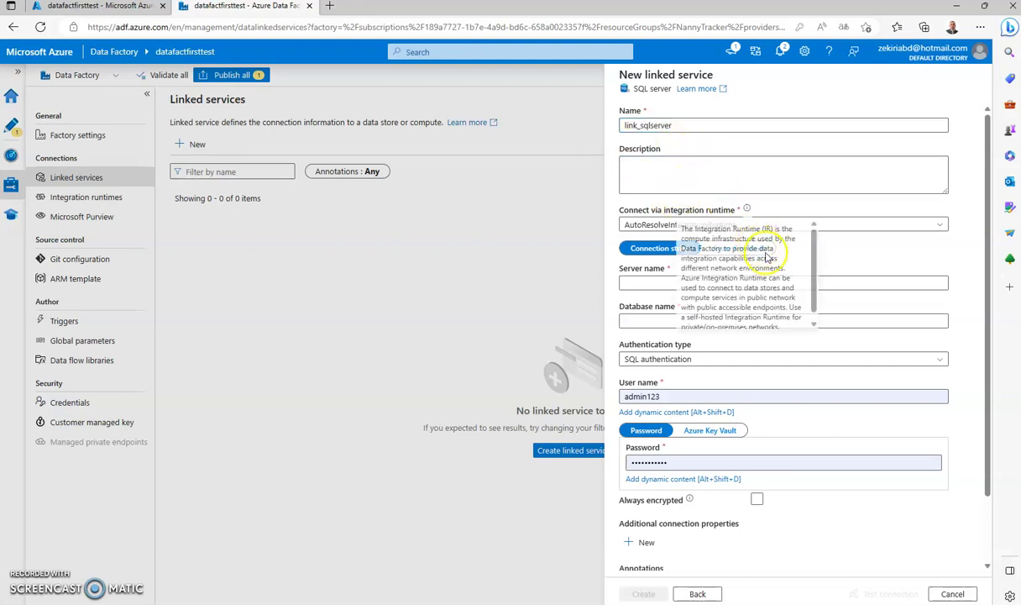
click(936, 225)
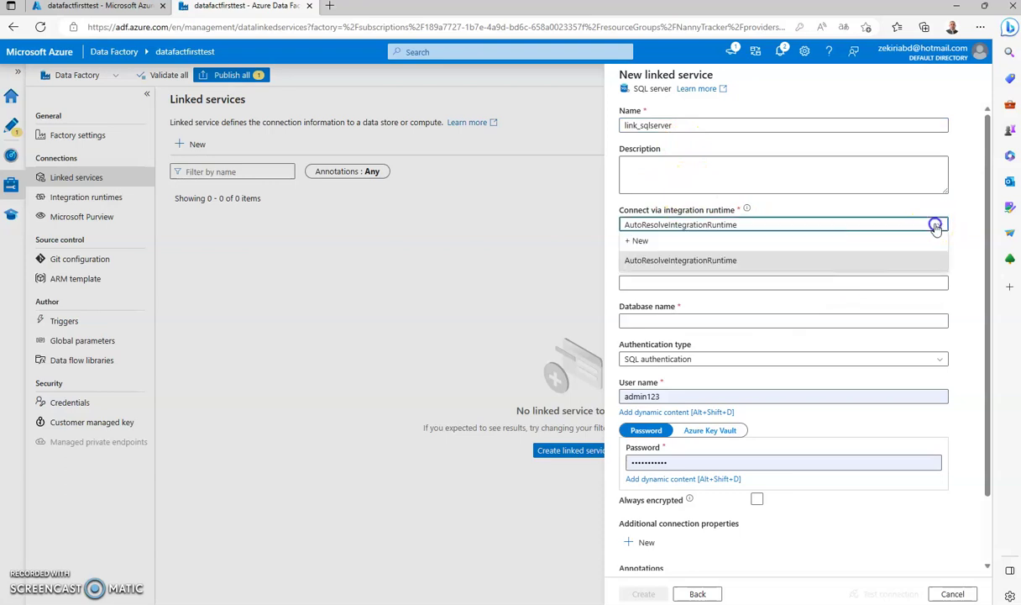
click(739, 262)
- Copy the server name sqlserver-softweb.database.windows.net from the connection dialog in SQL Server Management Studio into the linked service's server name
click(761, 284)
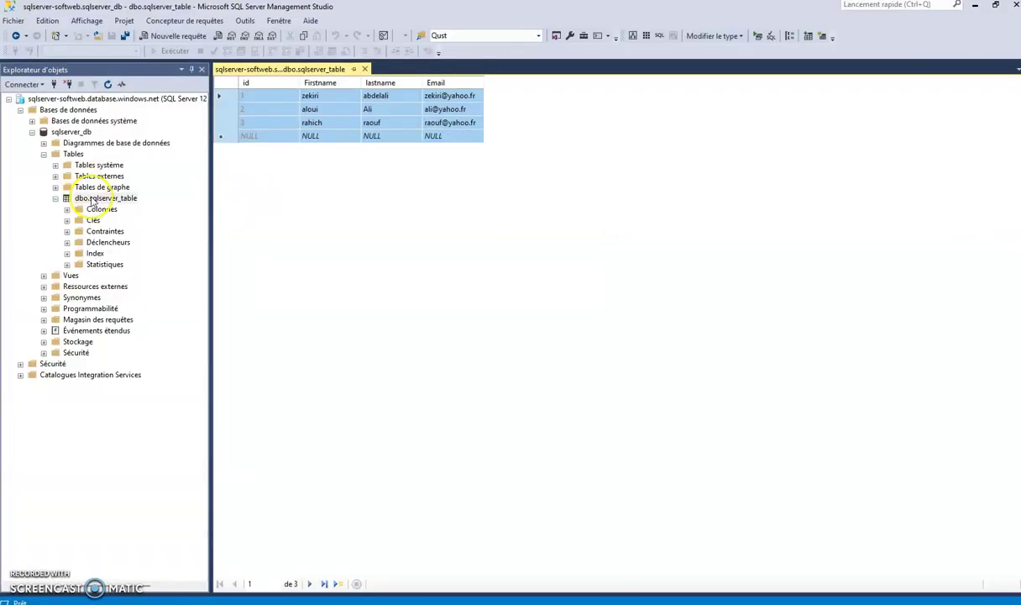
click(68, 133)
click(24, 84)
click(57, 92)
right_click(561, 236)
click(594, 276)
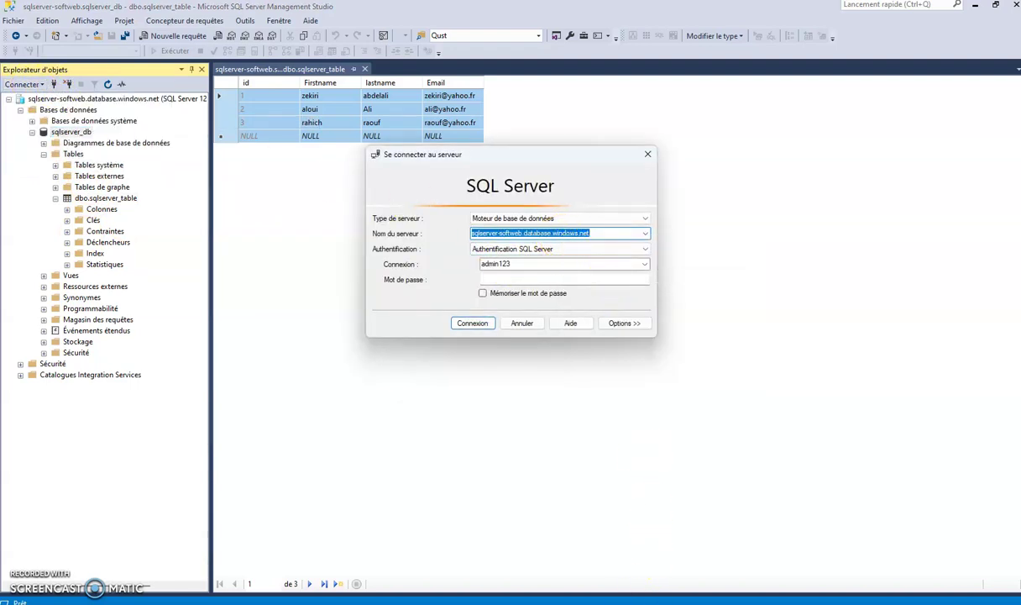
key(alt+Tab)
click(710, 284)
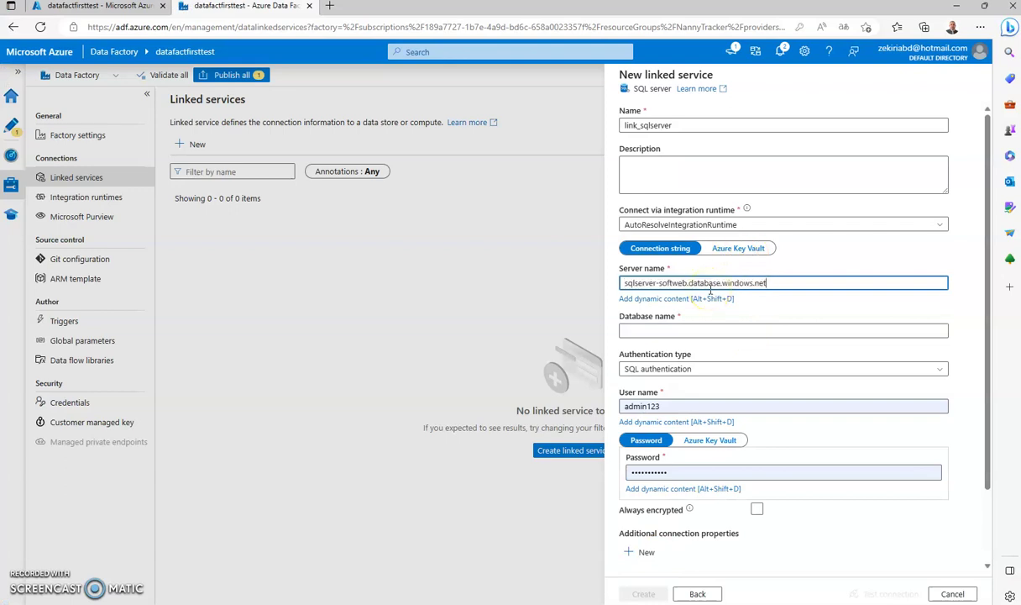
- Copy the database name sqlserver_db from SQL Server Management Studio into the linked service's database name
click(689, 328)
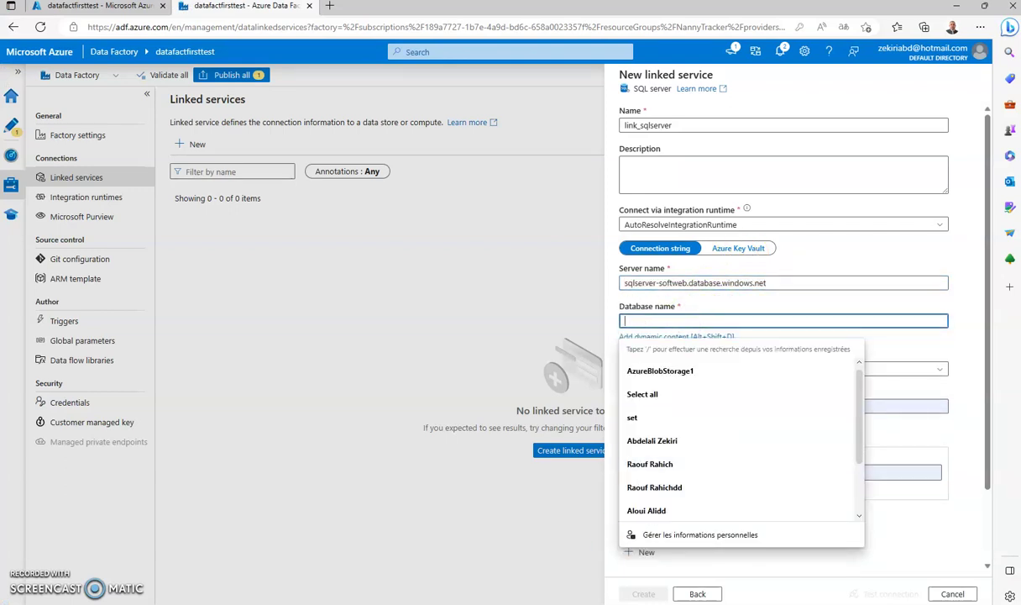
click(611, 590)
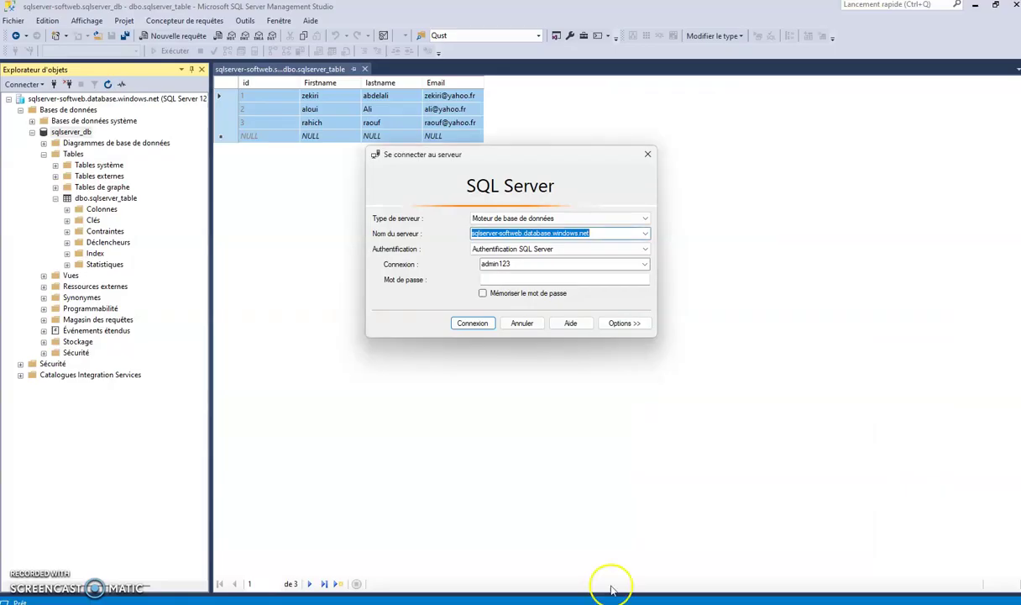
click(529, 328)
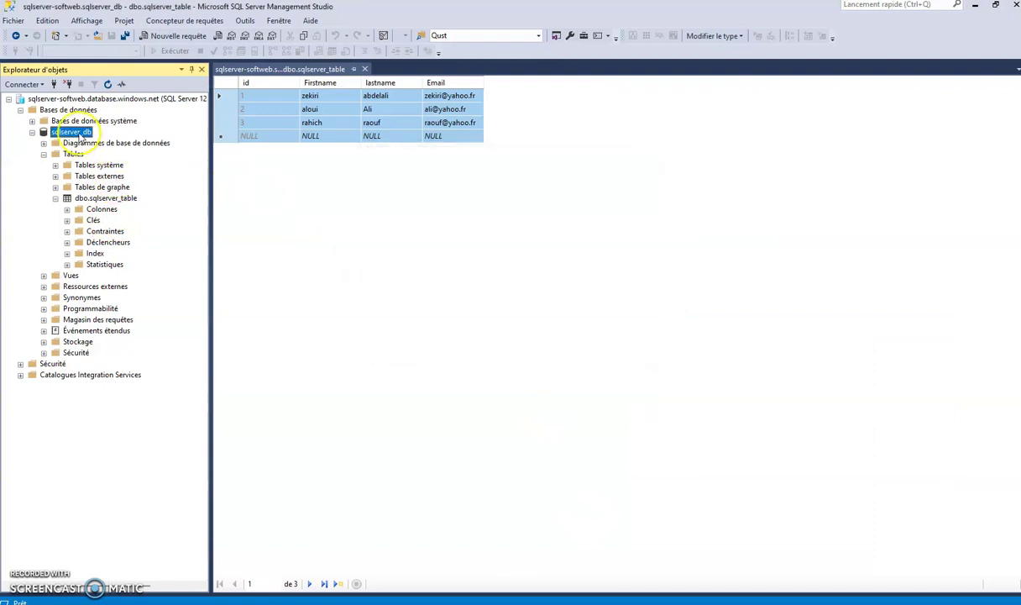
right_click(82, 135)
click(132, 266)
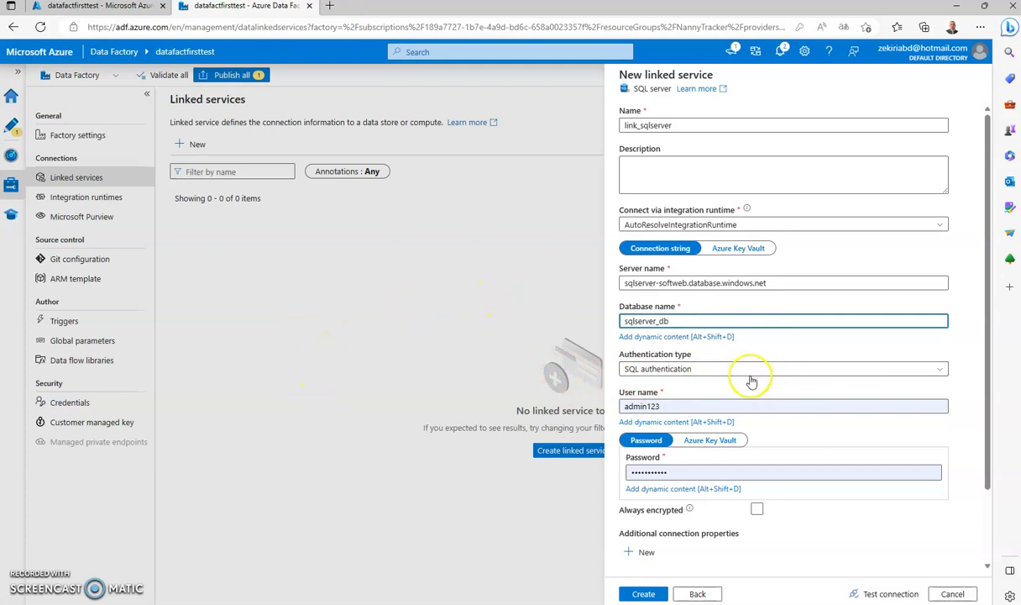
- Test the connection of link_sqlserver and create the linked service
scroll(753, 467, down, 2)
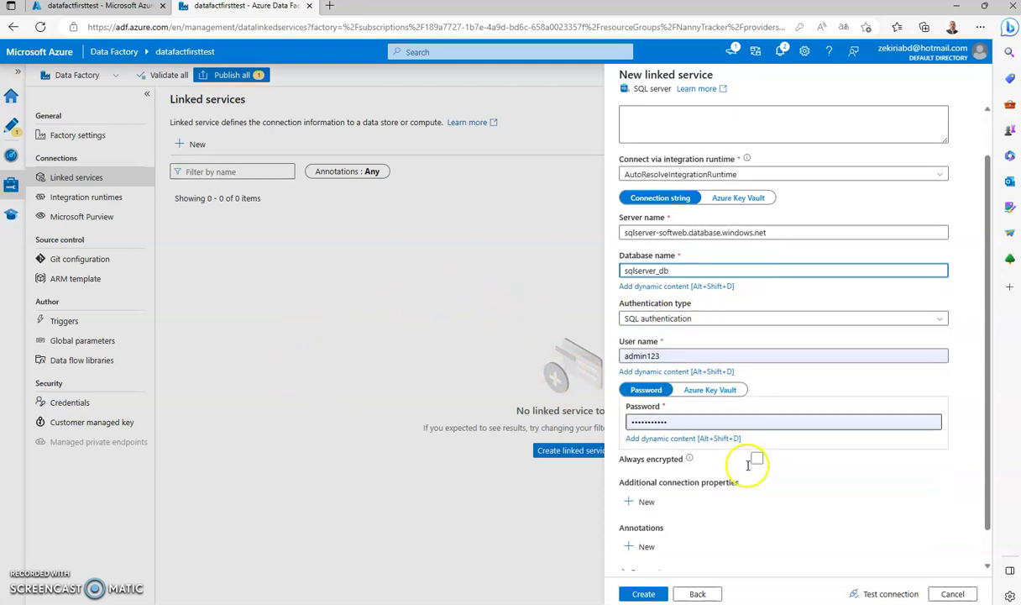
click(886, 595)
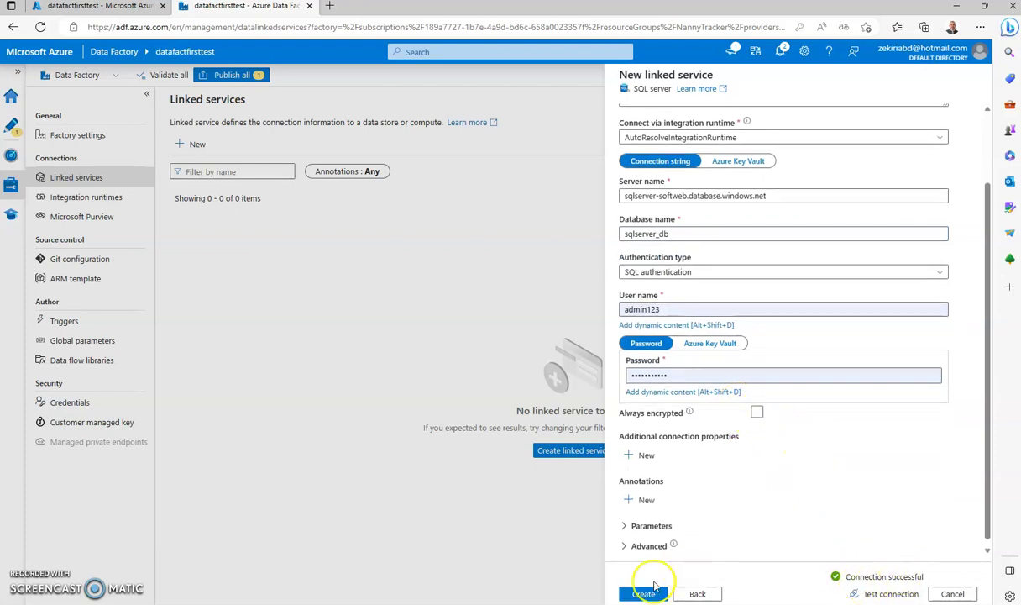
click(645, 594)
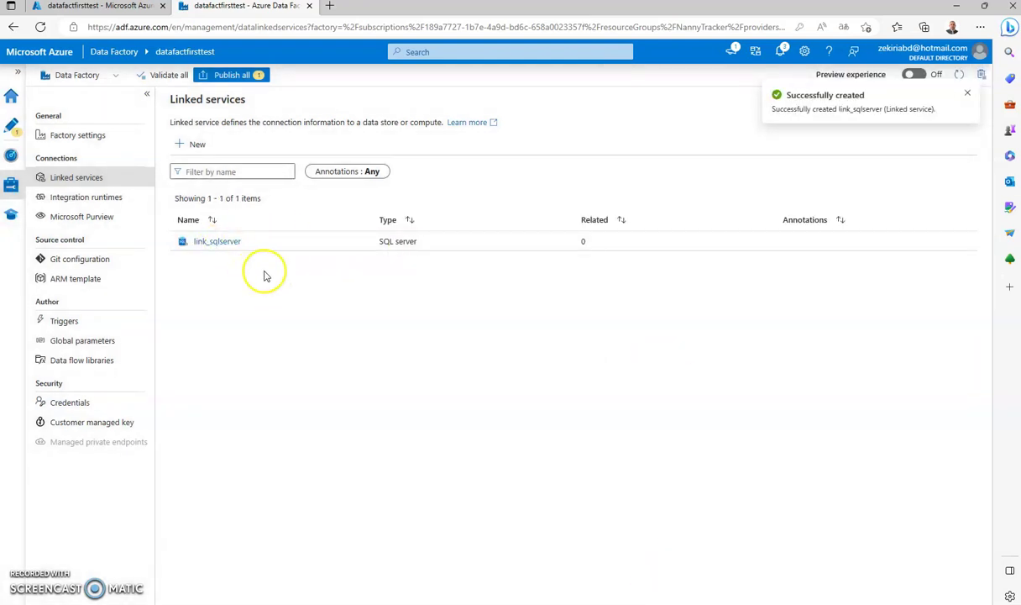
- Start another linked service, search the data stores for "csv" and "blob", and continue with the Azure Blob Storage type
click(193, 144)
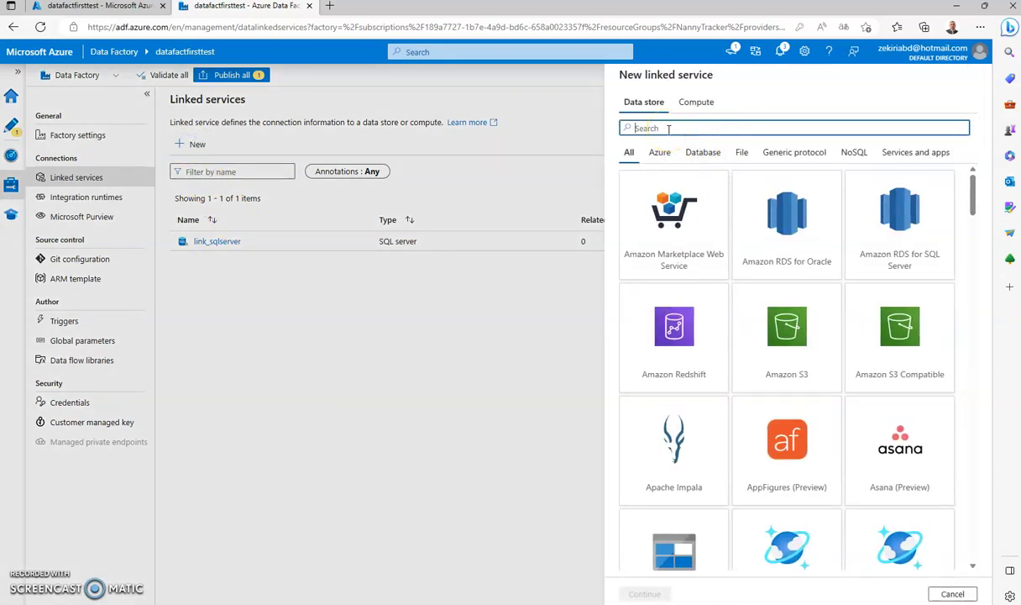
text(csv)
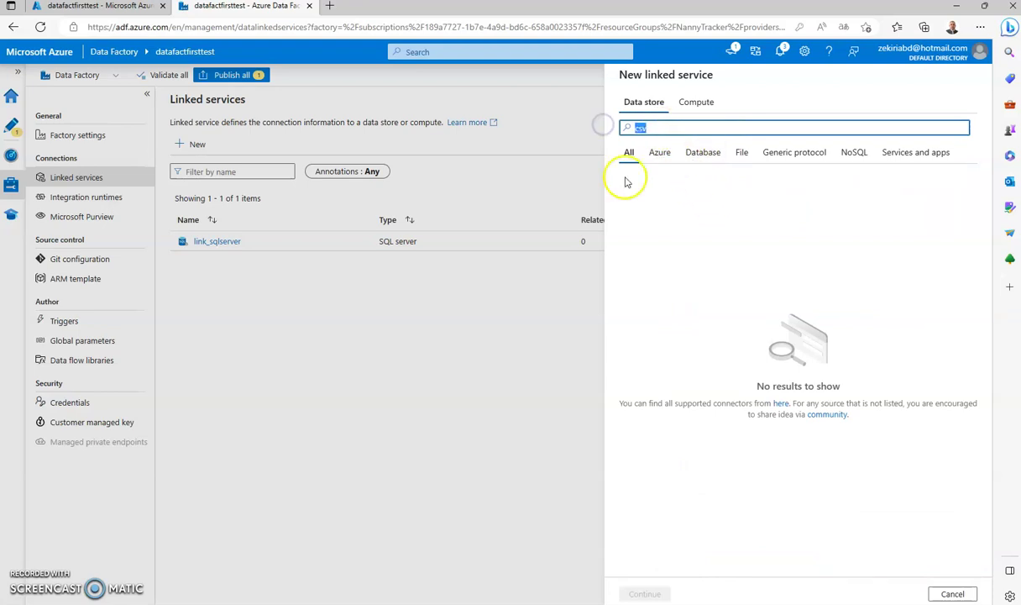
key(BackSpace)
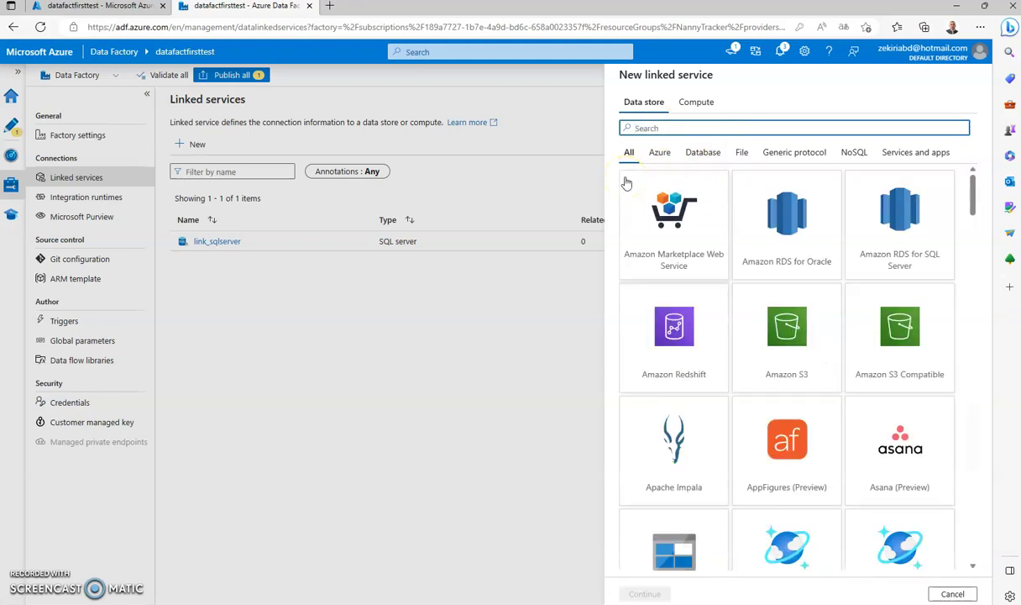
text(blob)
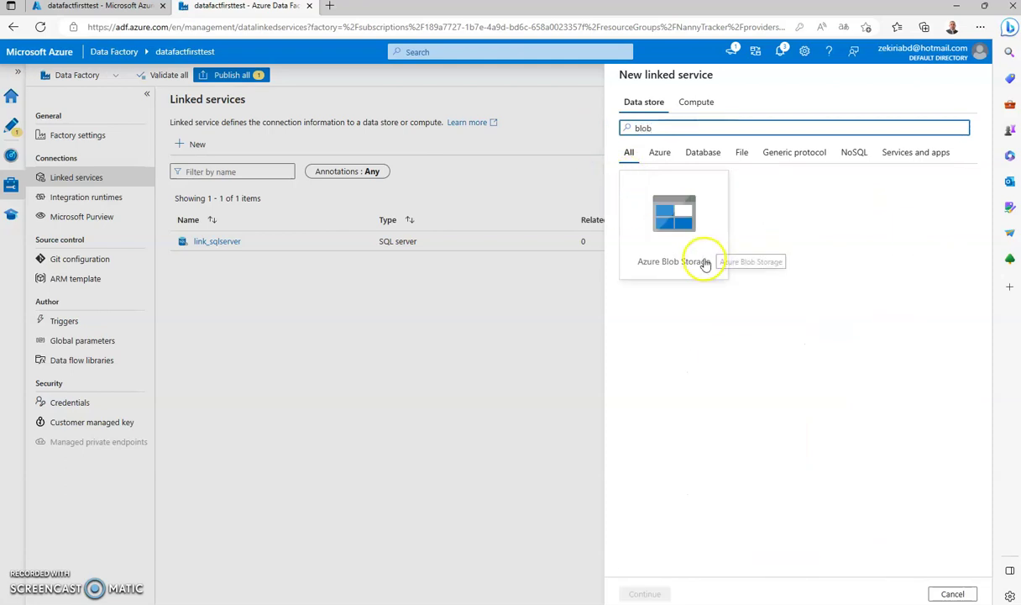
click(706, 263)
click(646, 593)
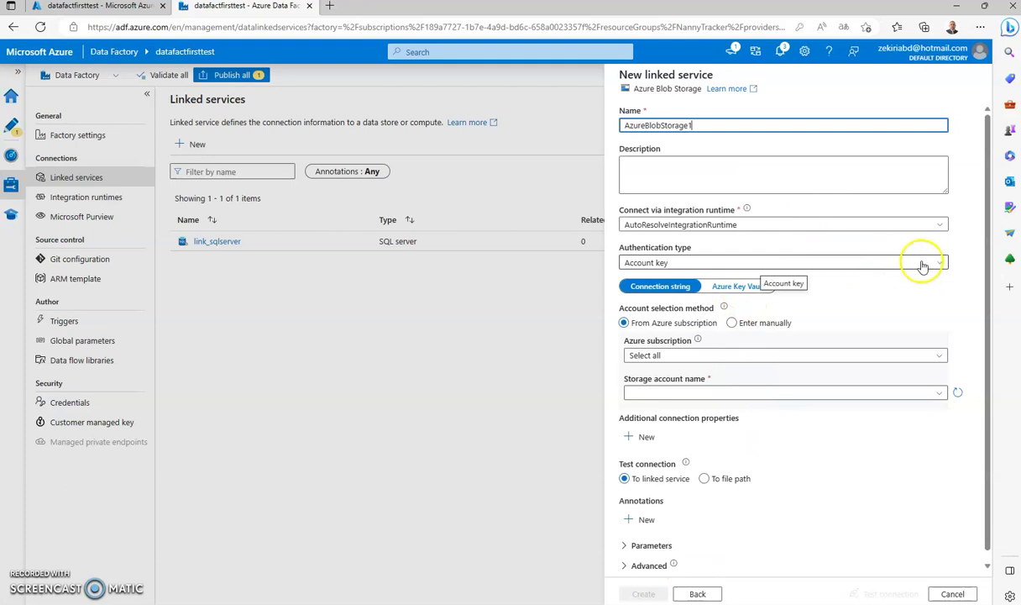
- Name the blob linked service link_blob and keep Account key as its authentication type
drag(721, 126, 598, 124)
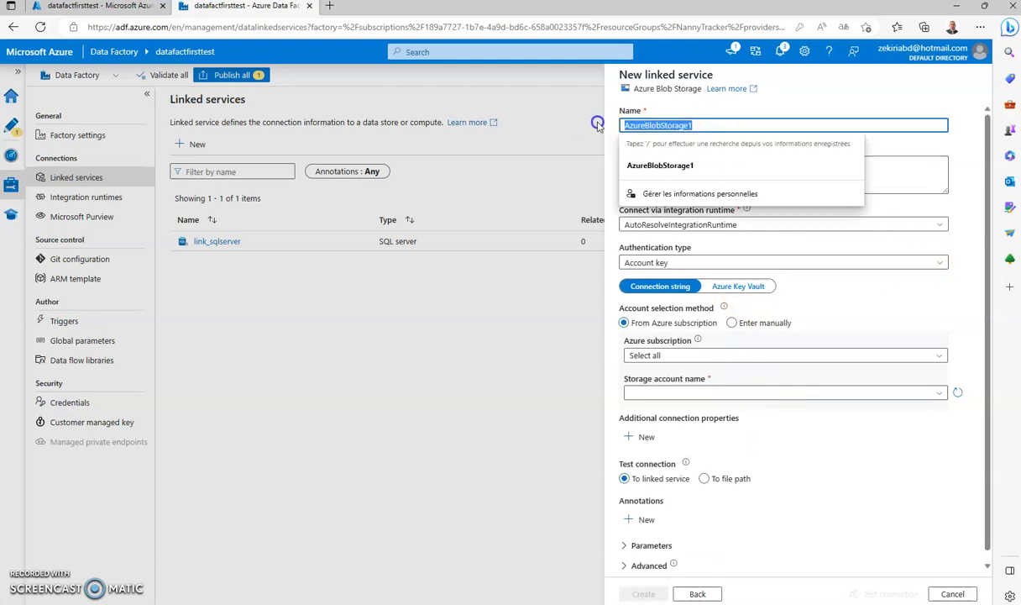
text(blob)
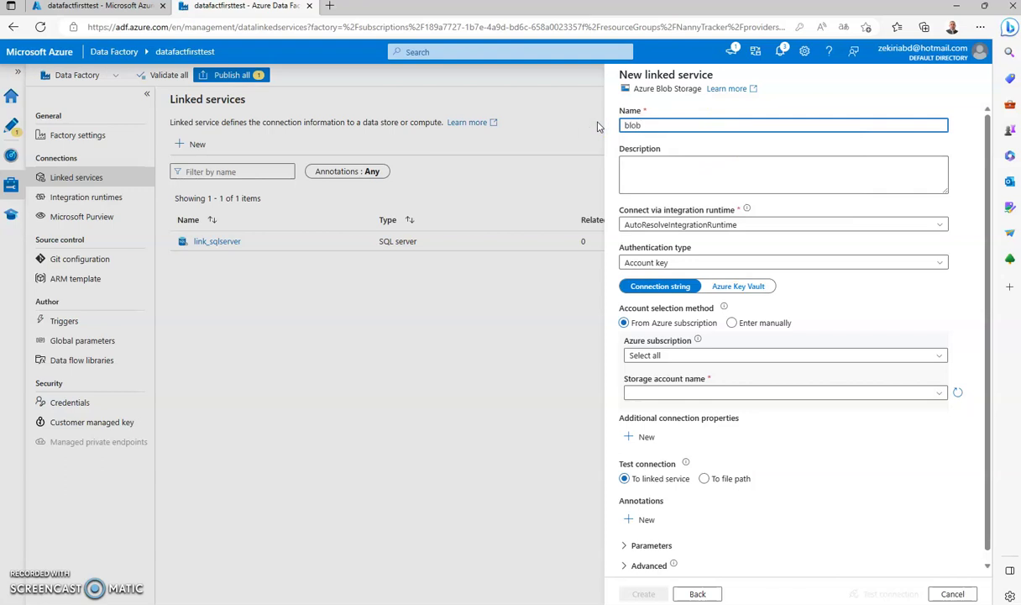
key(Home)
text(link_)
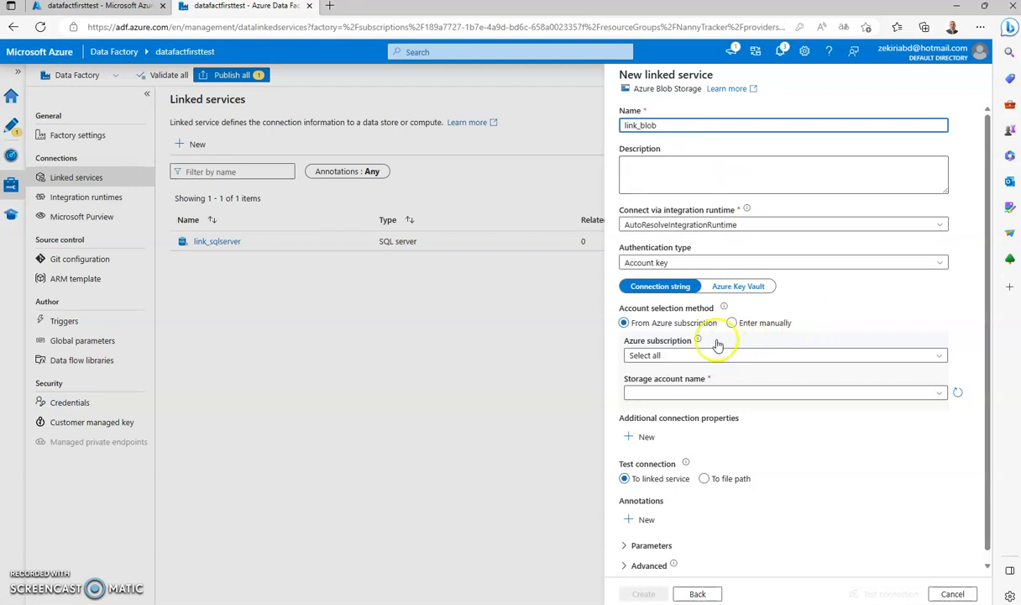
click(765, 264)
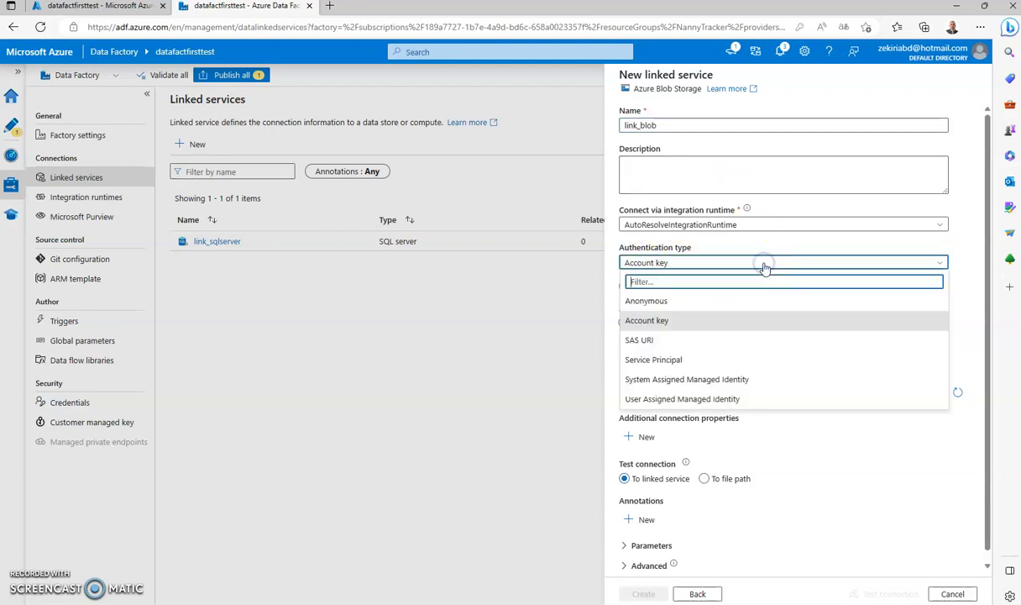
click(722, 262)
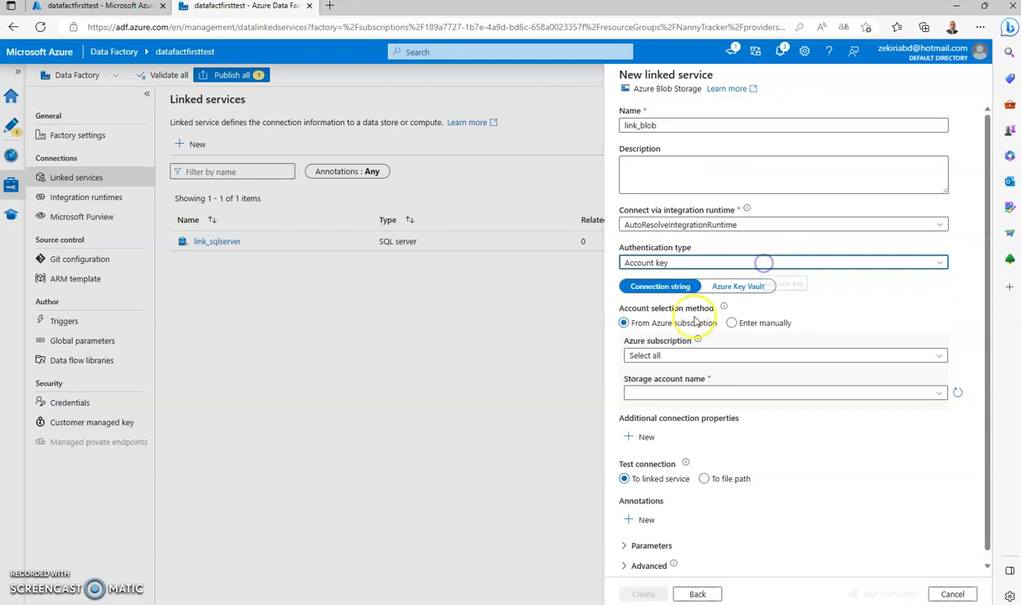
- Select the Abonnement Visual Studio Enterprise subscription and the storage account storageaccountsoftwe3 for link_blob
click(938, 357)
click(803, 391)
click(938, 393)
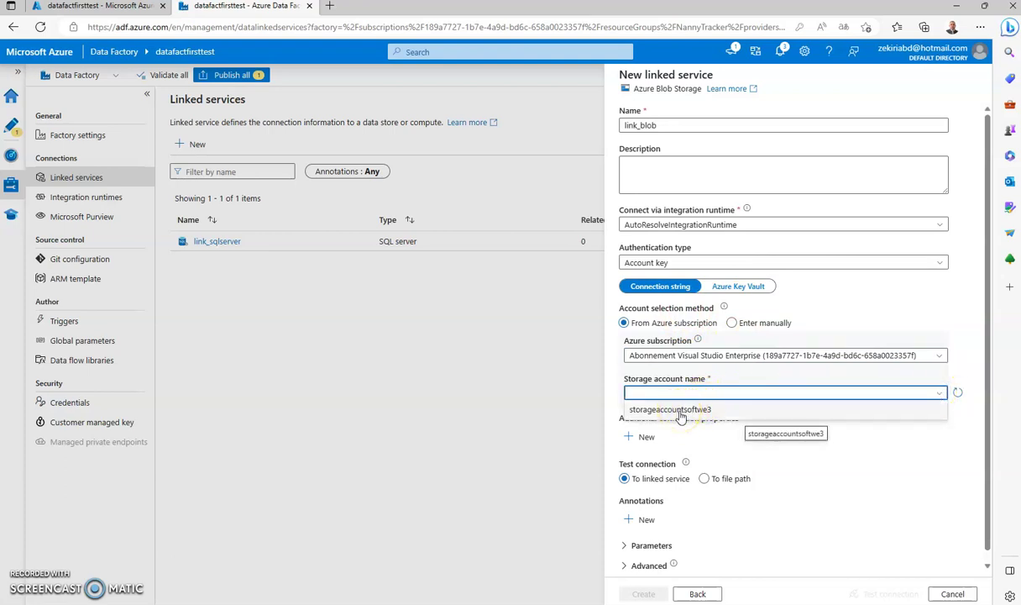
click(681, 411)
- Test the connection of link_blob to the linked service and create it
scroll(777, 437, down, 1)
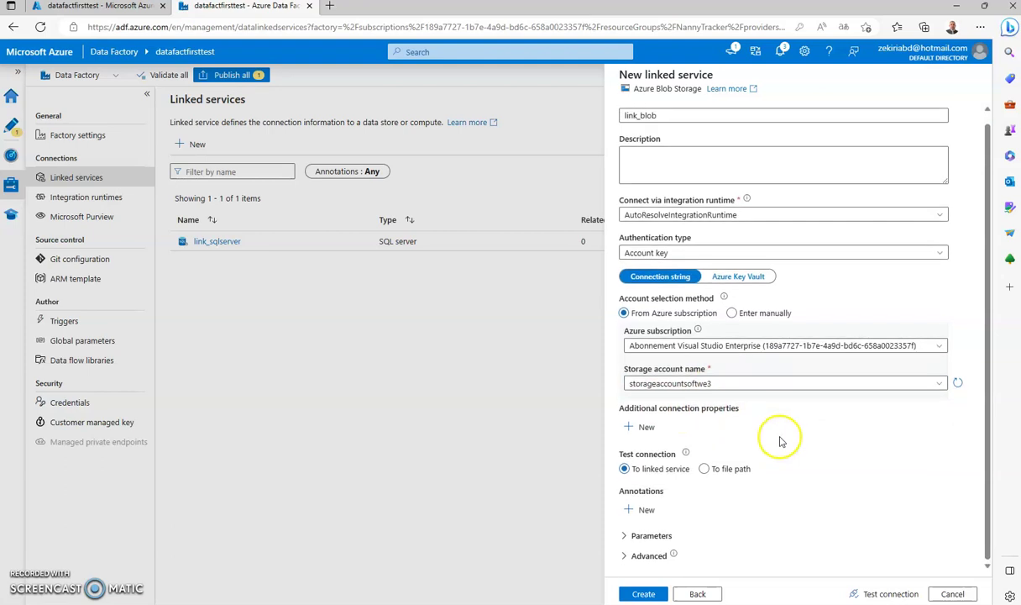
click(880, 595)
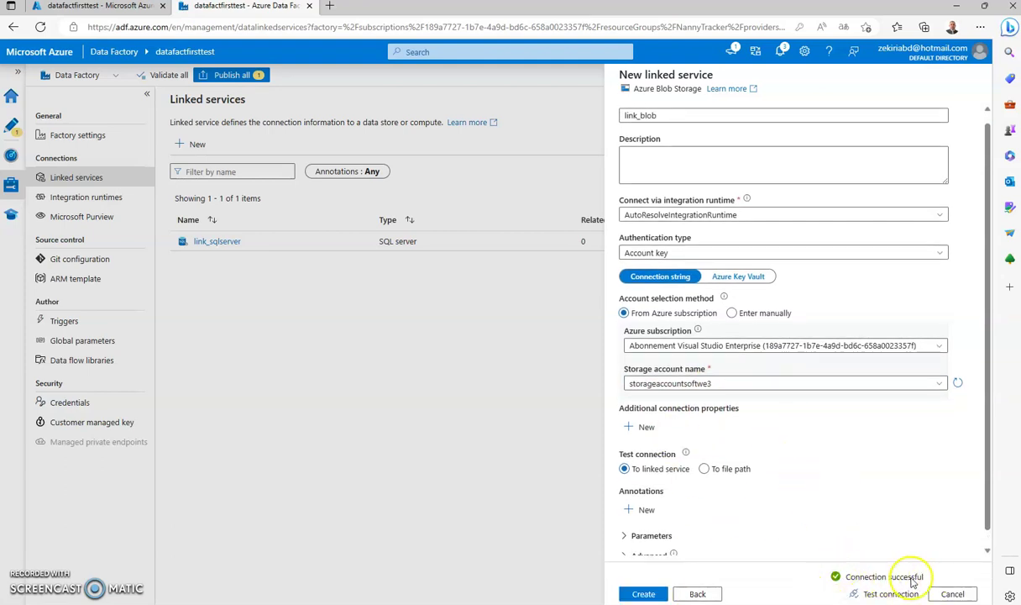
click(643, 594)
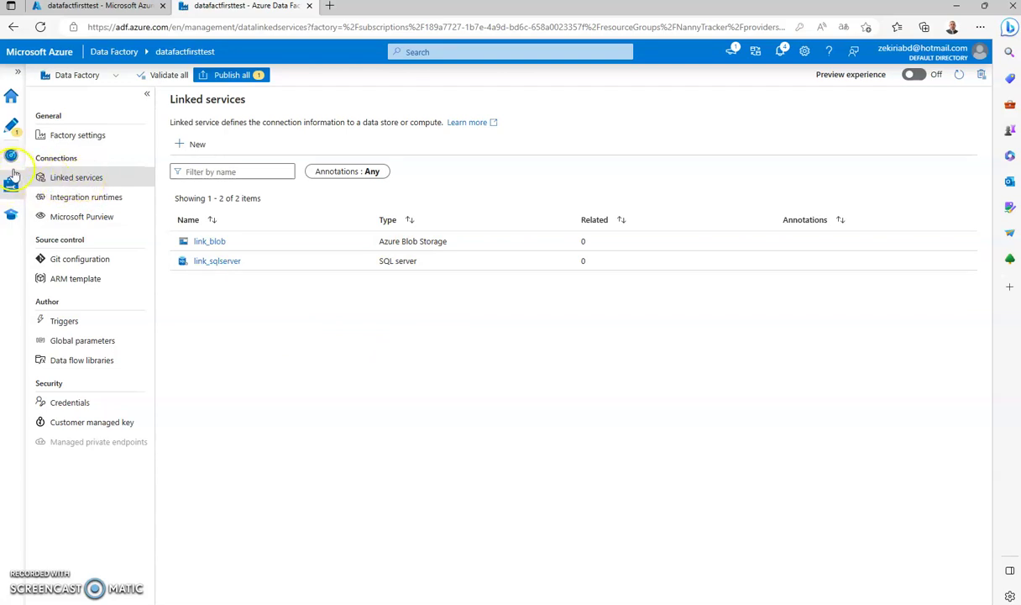
- Start a new dataset in the factory resources, search the data stores for "sql" and continue with the SQL server type
click(9, 126)
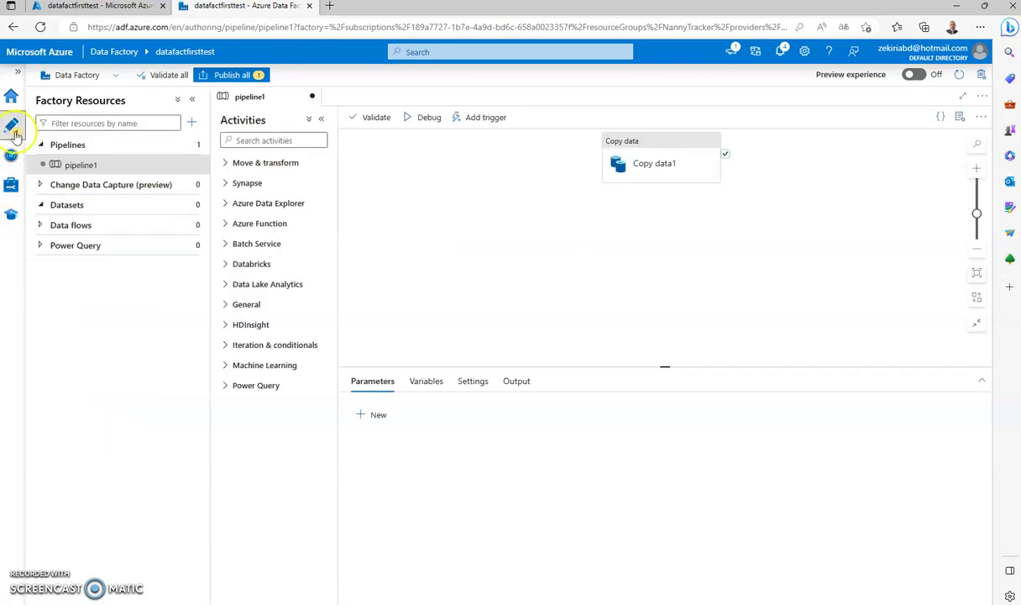
click(191, 208)
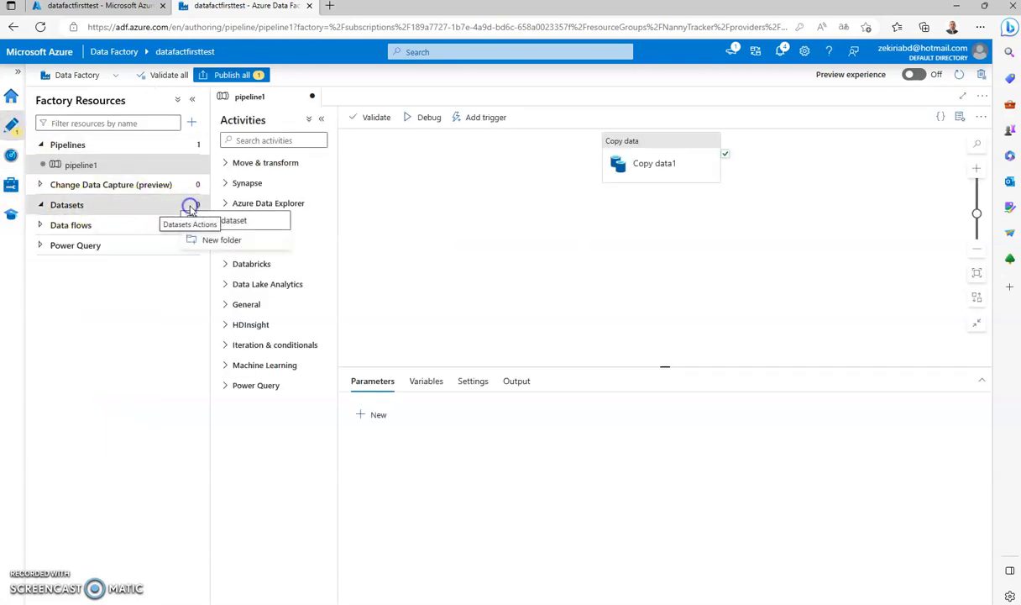
click(227, 220)
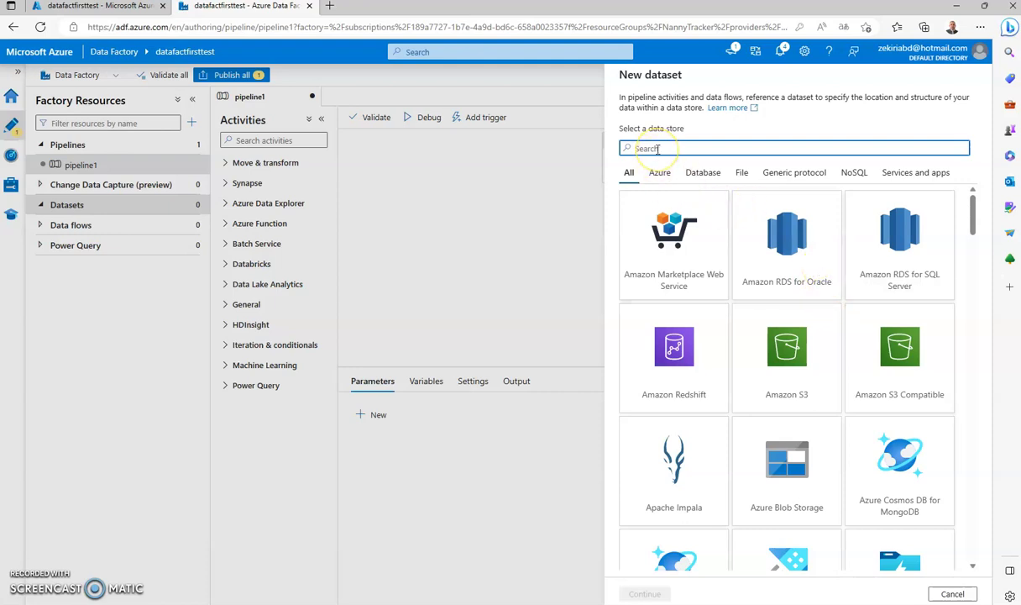
text(sql)
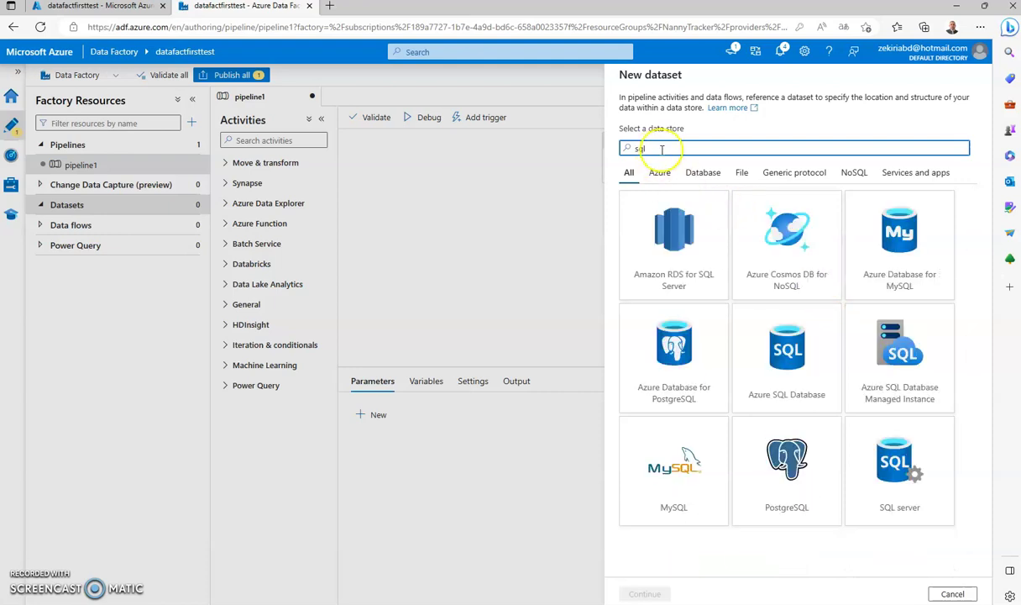
click(843, 436)
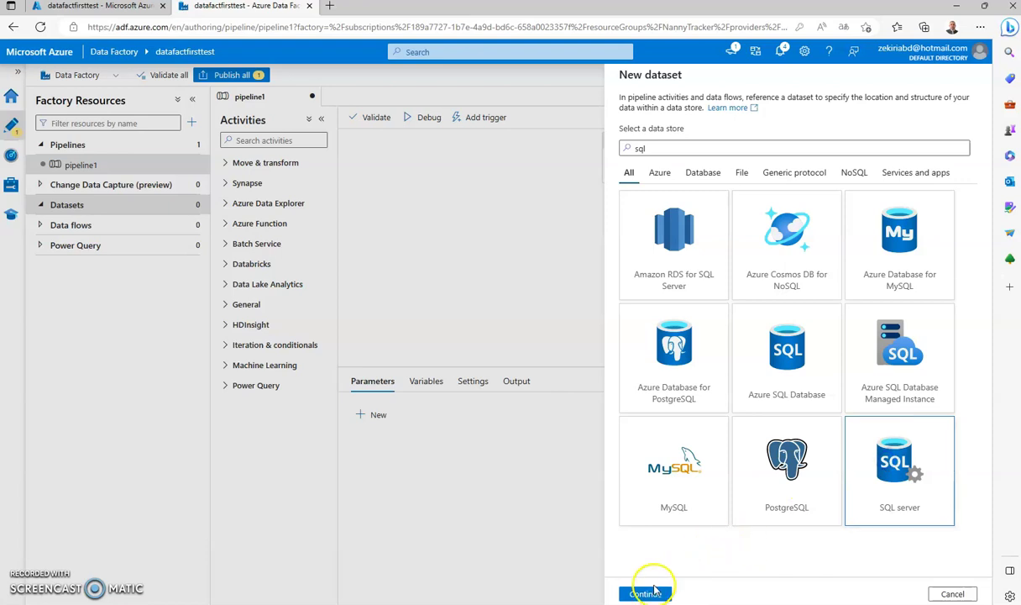
click(648, 593)
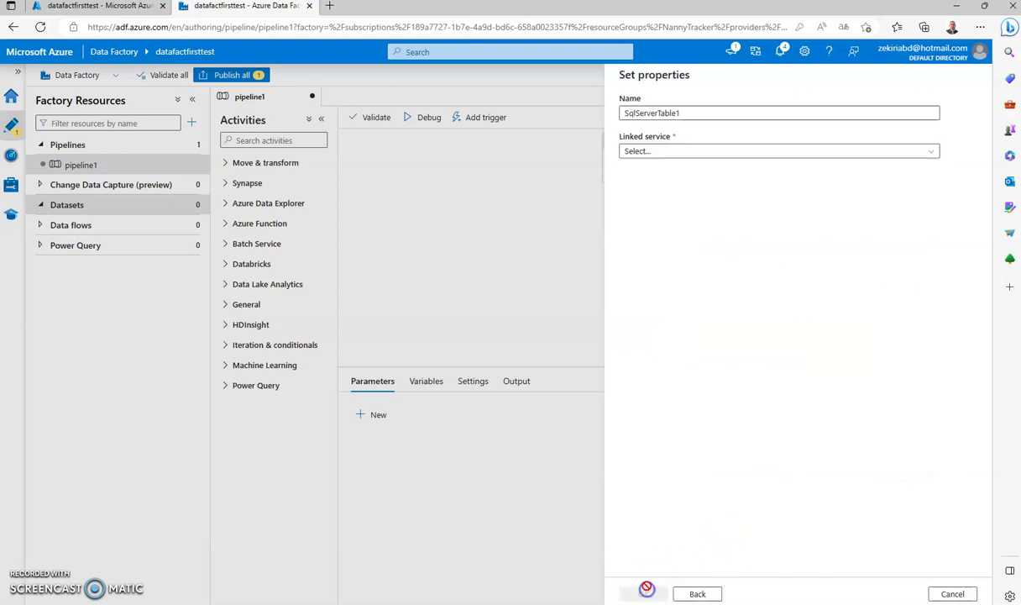
- Create the SQL Server dataset on the link_sqlserver linked service with the table dbo.sqlserver_table and its schema imported from the connection/store
click(934, 151)
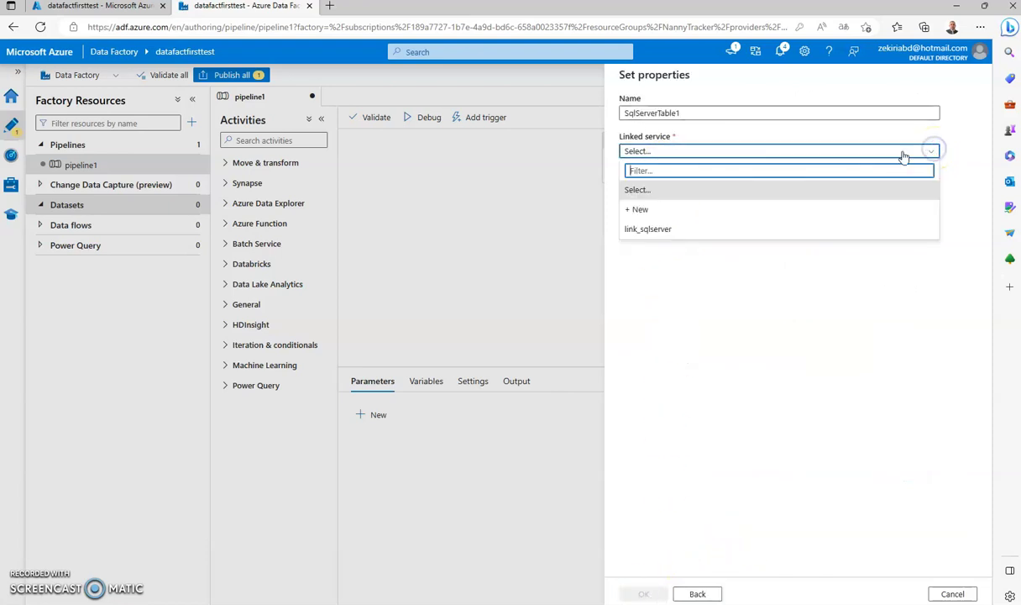
click(661, 237)
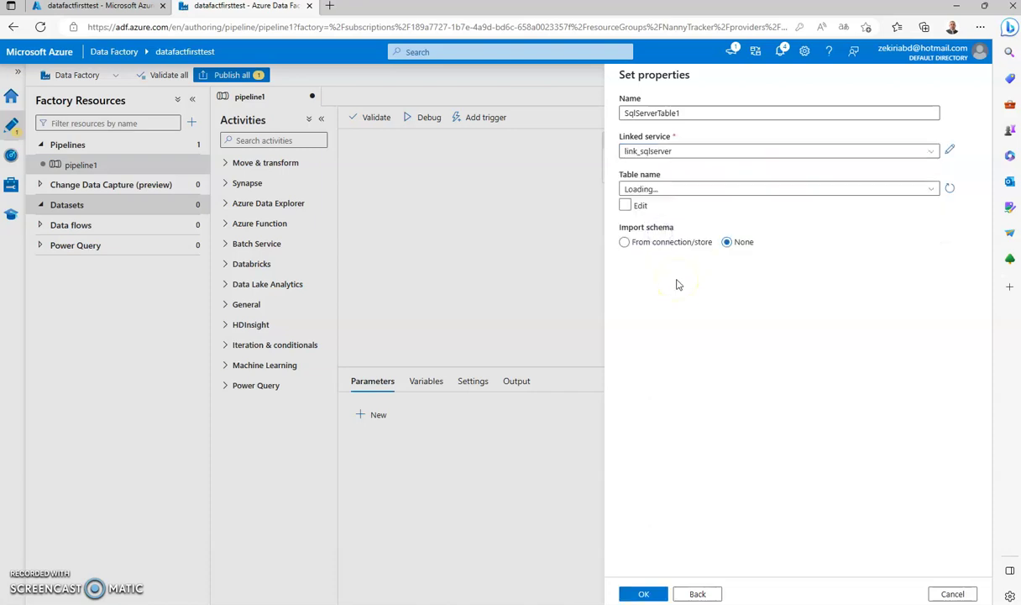
click(949, 188)
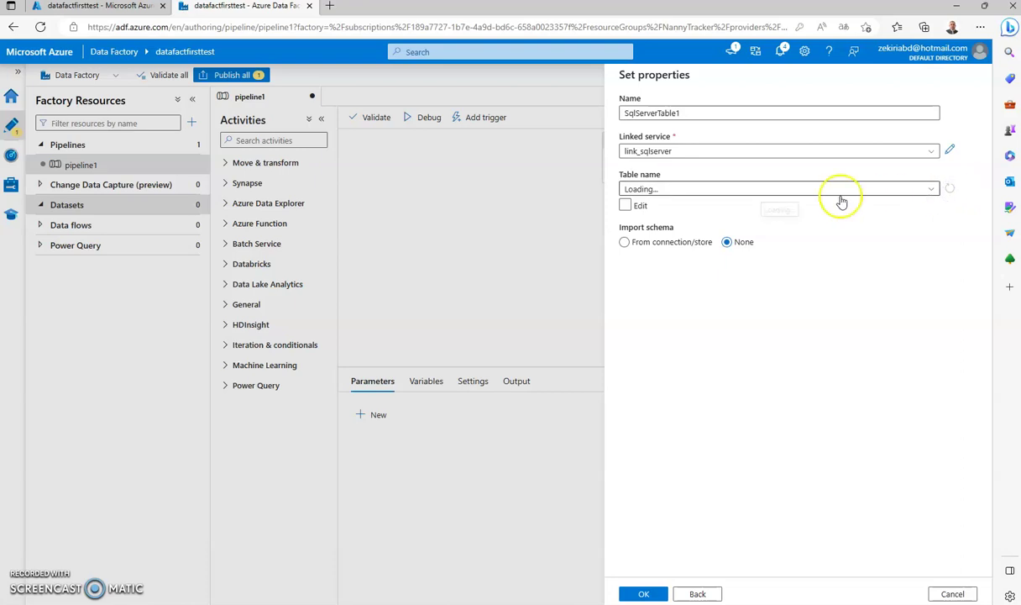
click(930, 188)
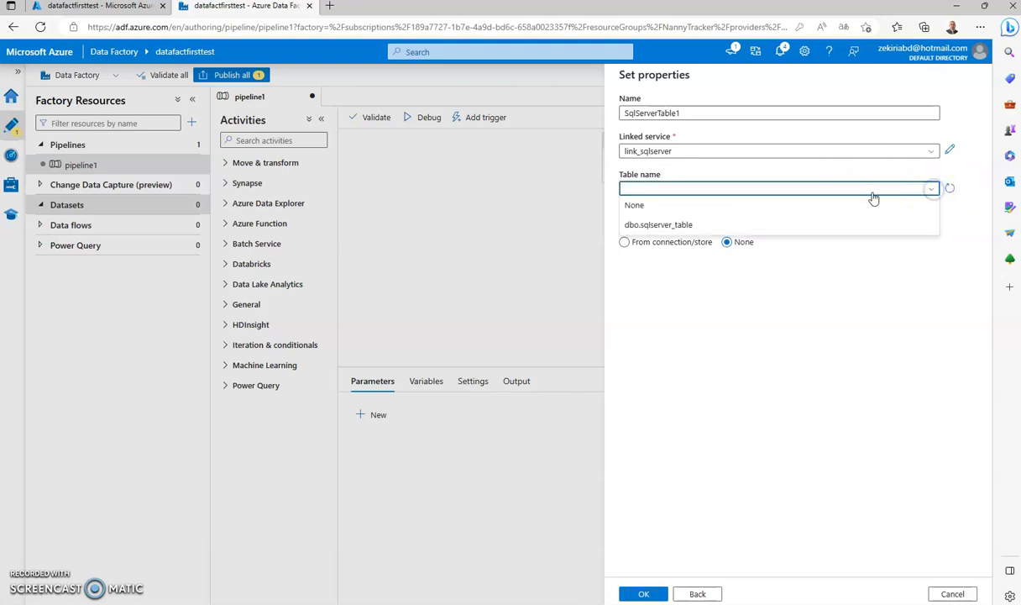
click(653, 225)
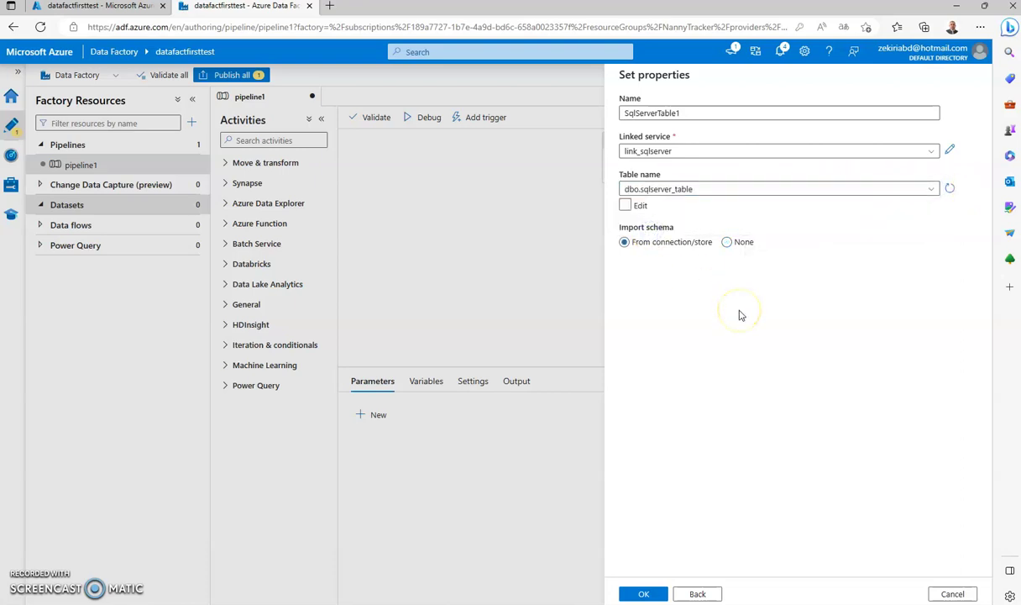
click(627, 206)
click(626, 207)
click(642, 595)
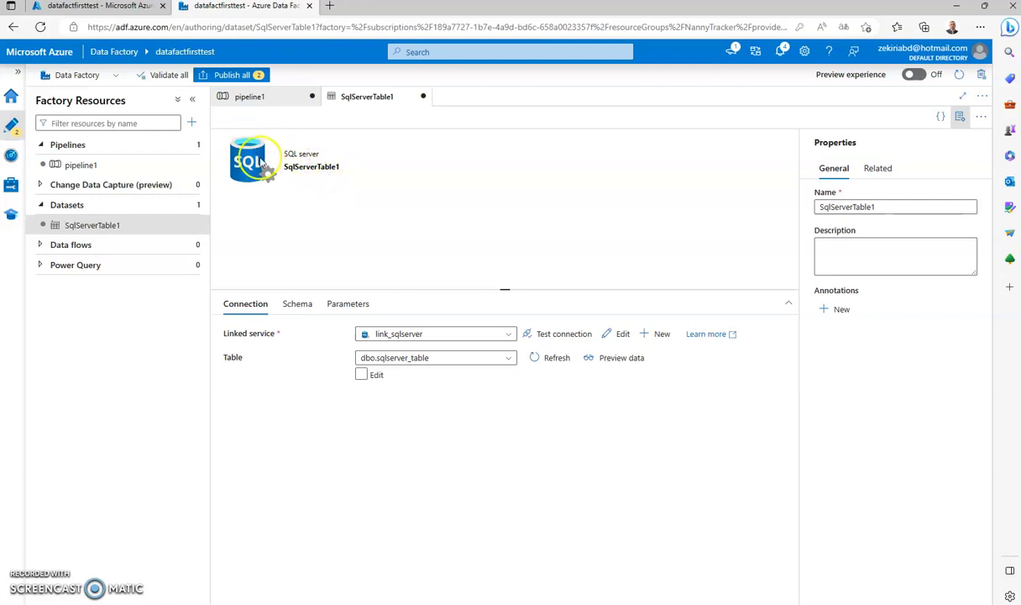
- Review the SQL Server dataset's schema, parameters and connection settings, and preview the rows of its table
click(299, 312)
click(357, 304)
click(245, 304)
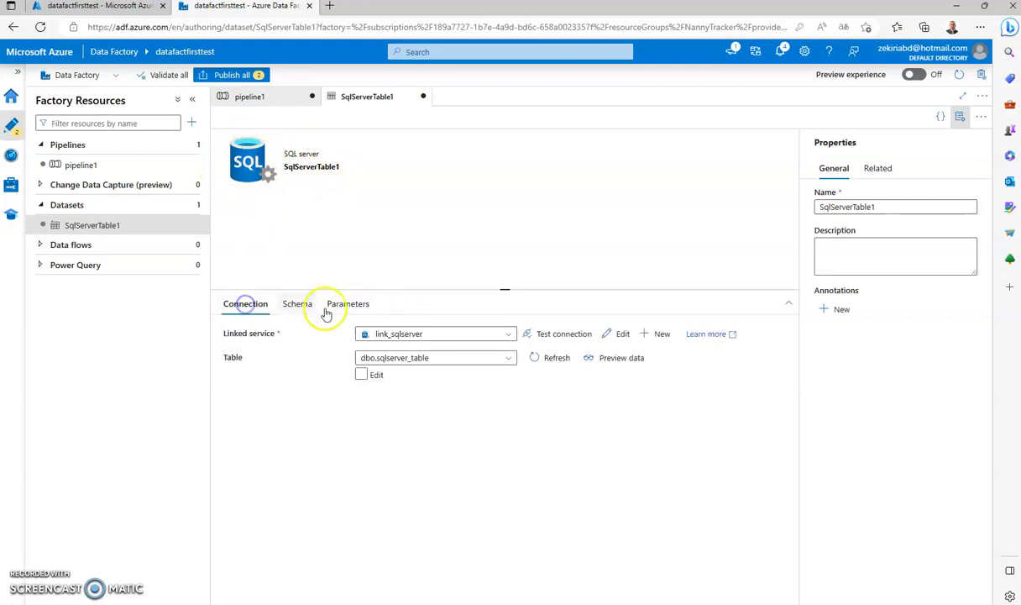
click(609, 357)
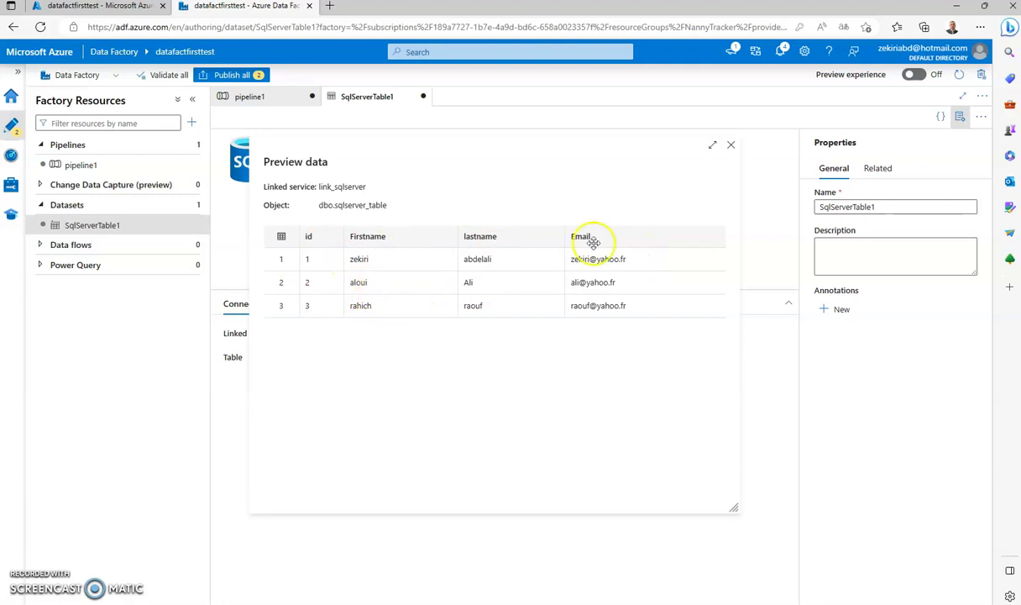
click(729, 146)
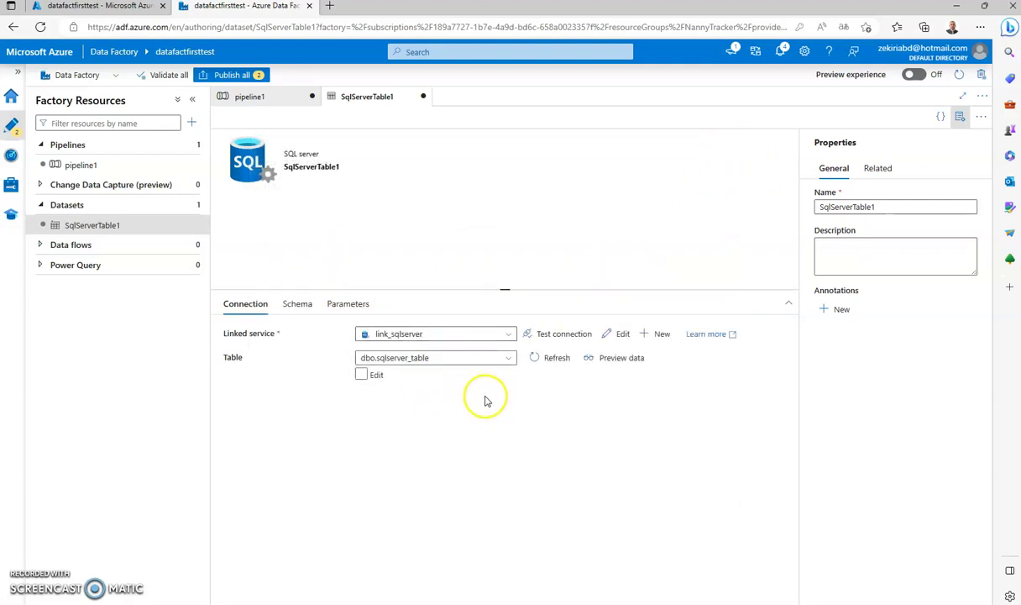
- Start another new dataset in the factory resources
click(190, 208)
click(220, 218)
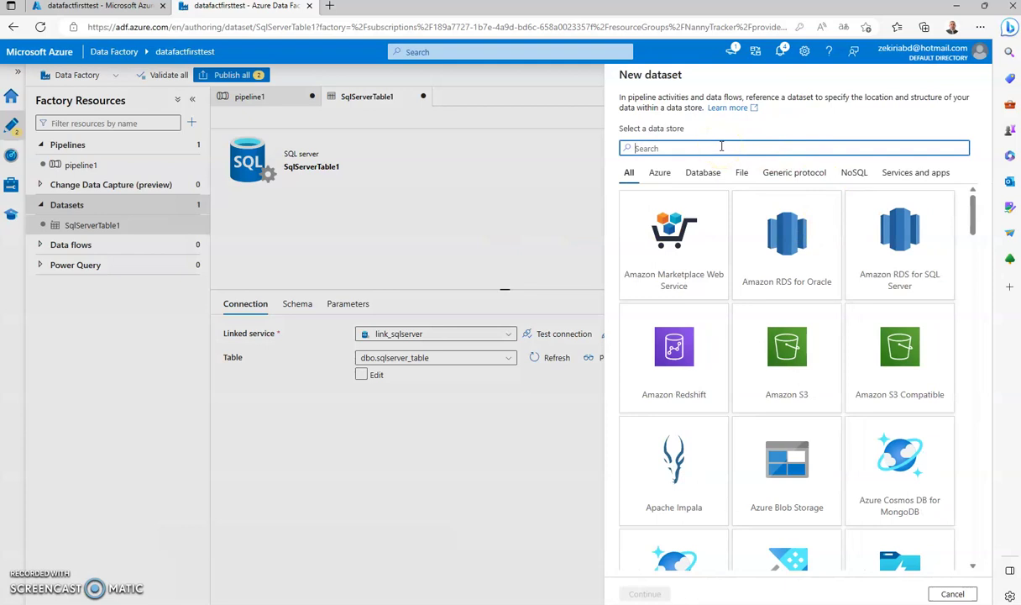
text(b)
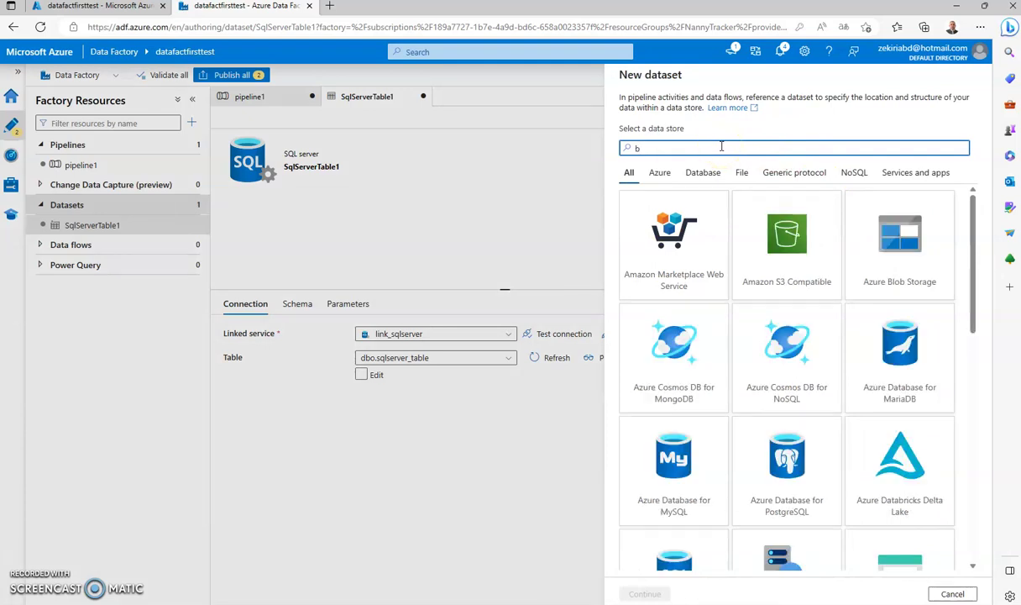
key(BackSpace)
text(c)
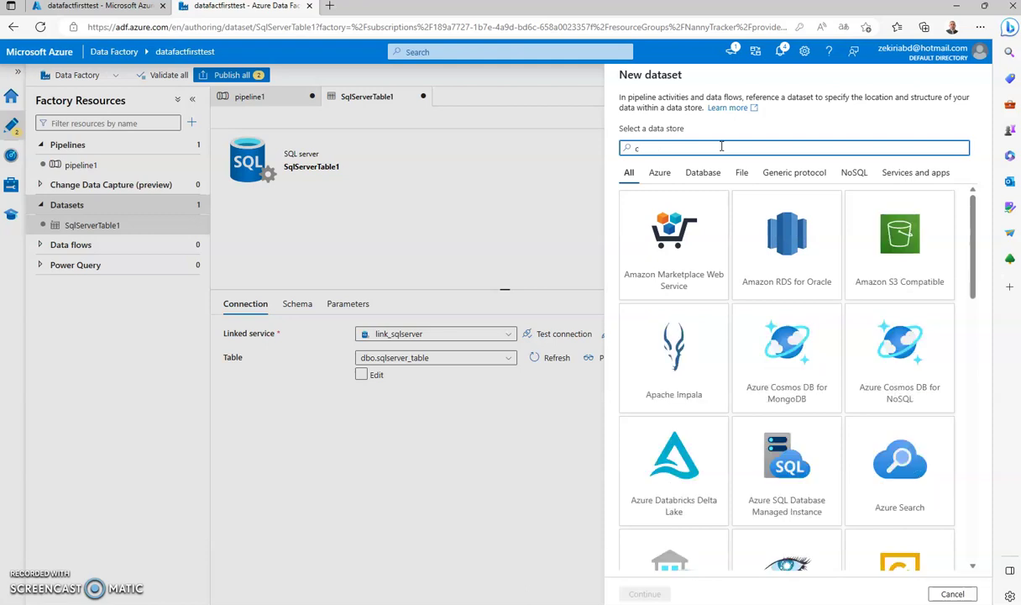
text(sv)
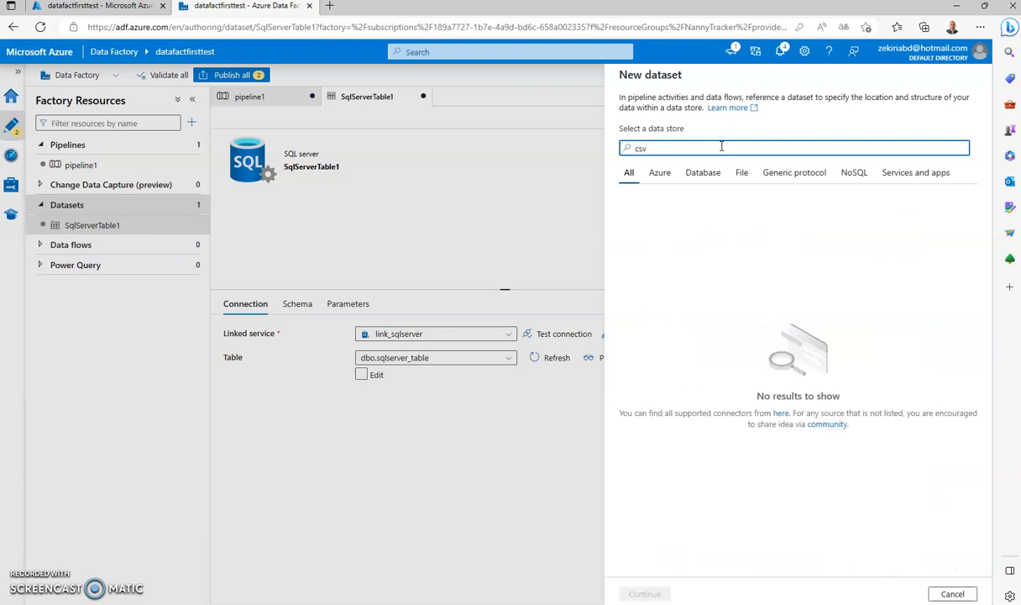
key(BackSpace)
key(BackSpace)
key(BackSpace)
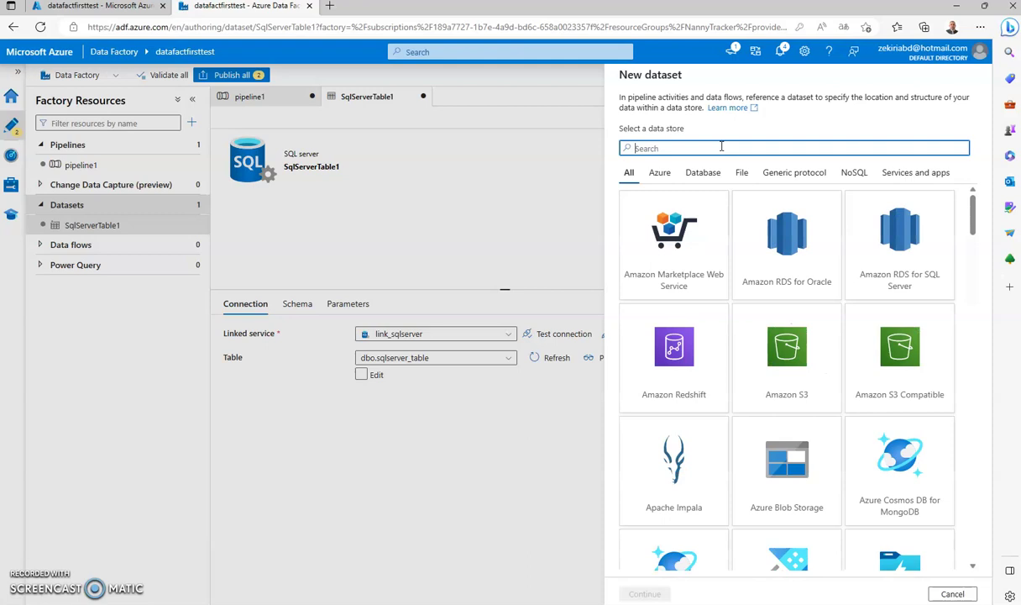
- Search the data stores for "blo", choose Azure Blob Storage and continue with the DelimitedText format
text(blo)
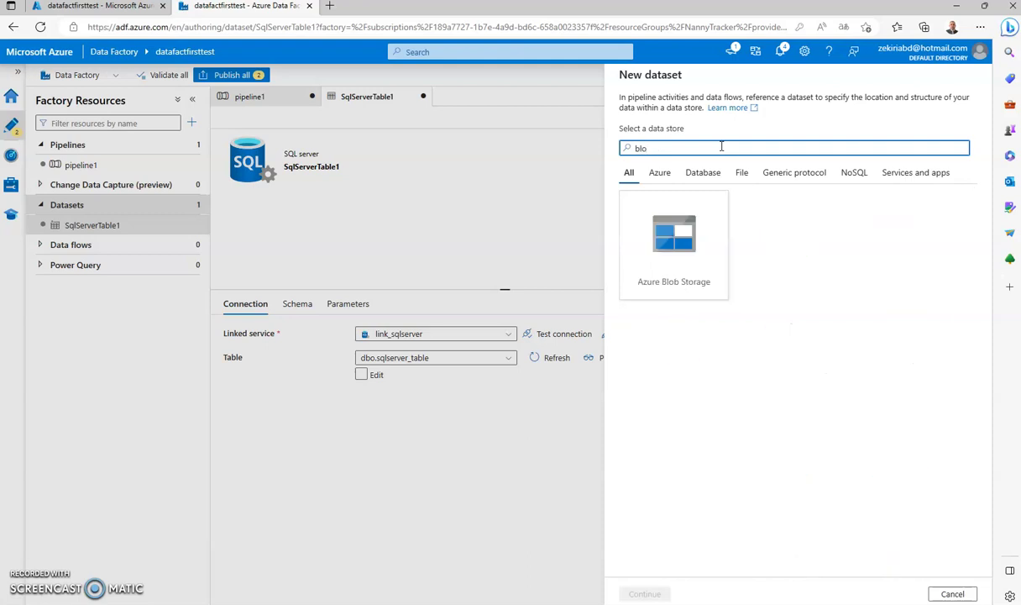
click(697, 231)
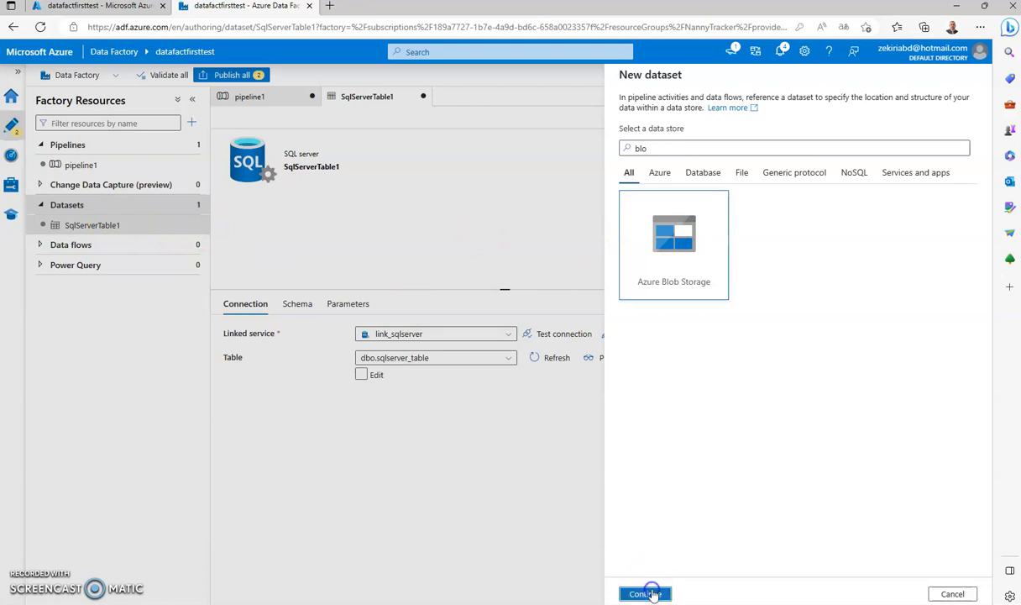
click(652, 594)
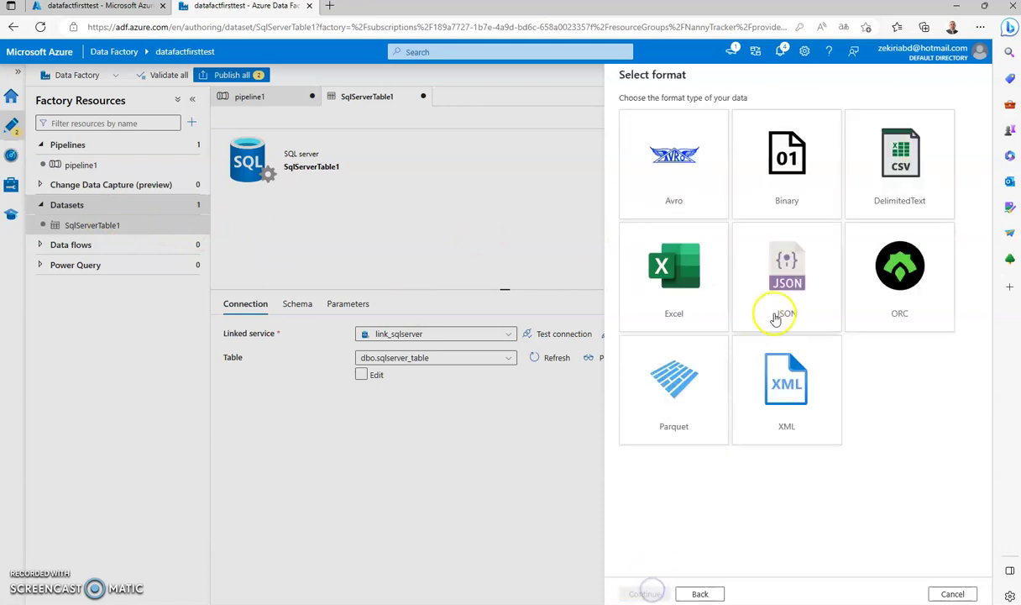
click(889, 180)
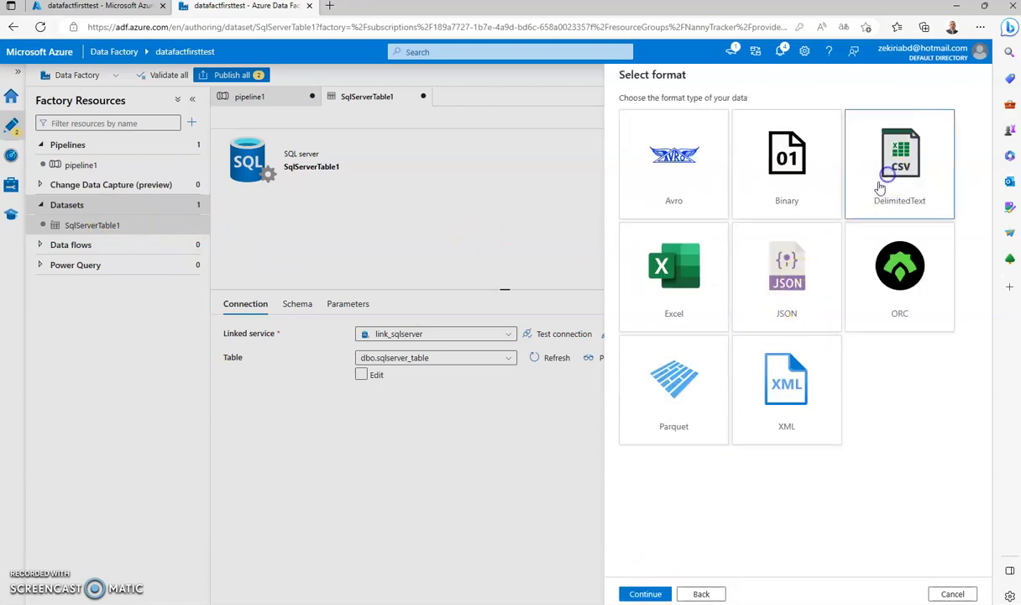
click(645, 594)
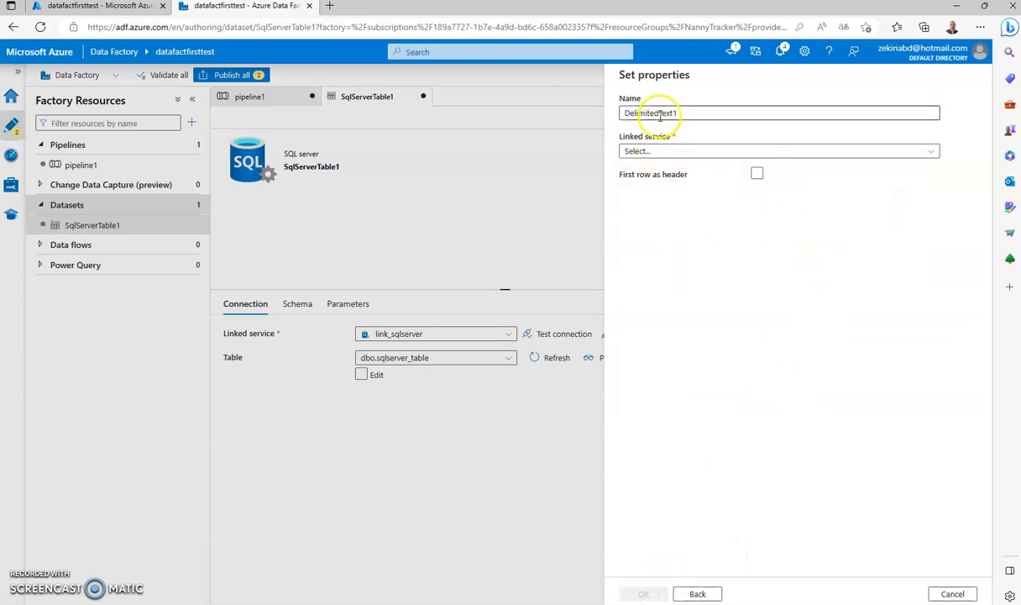
- Name the delimited text dataset dataset_csv and select link_blob as its linked service
click(692, 114)
key(ctrl+a)
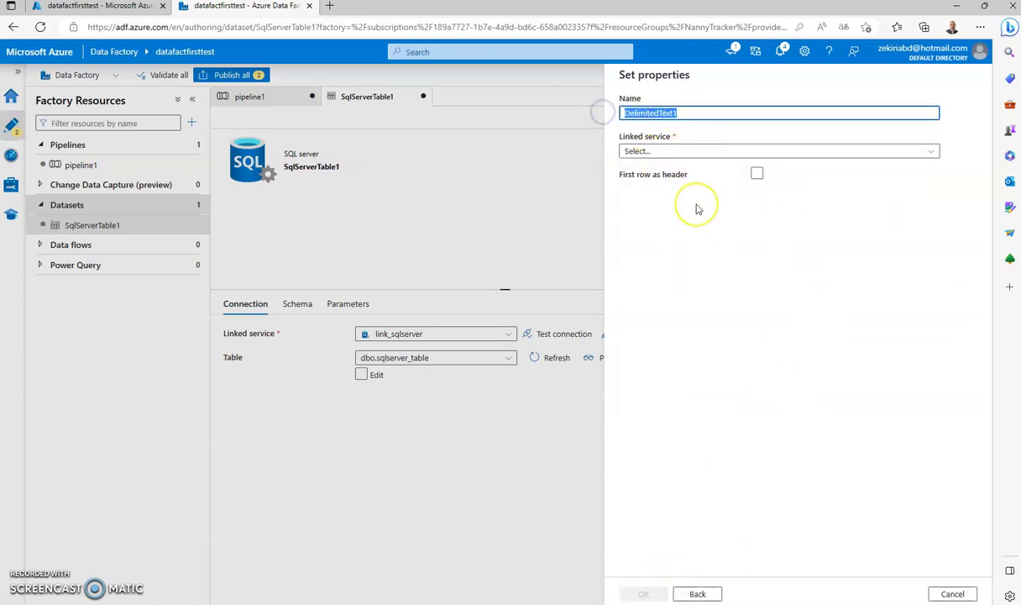
text(dataset)
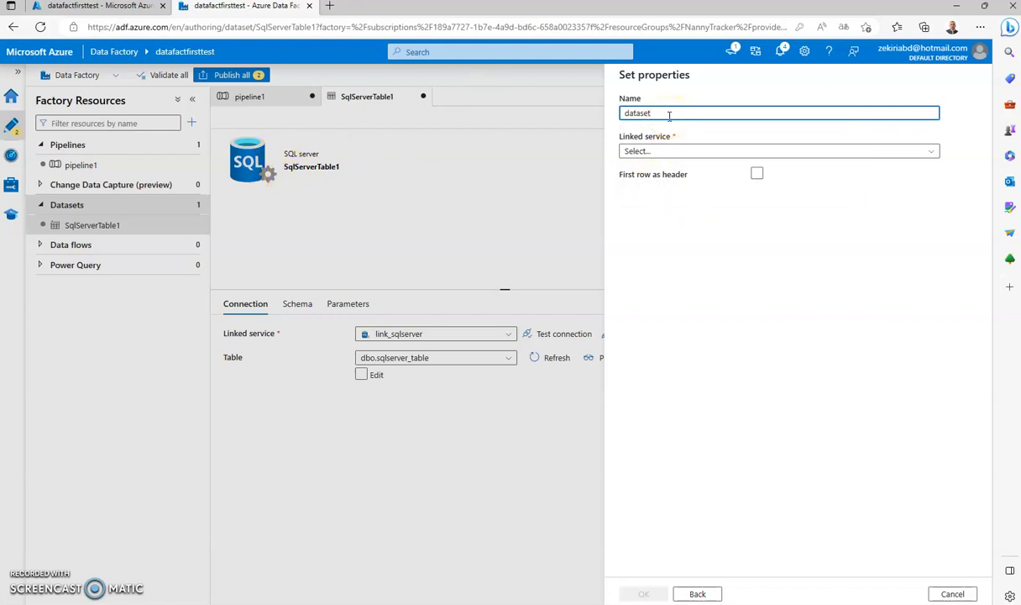
text(_csv)
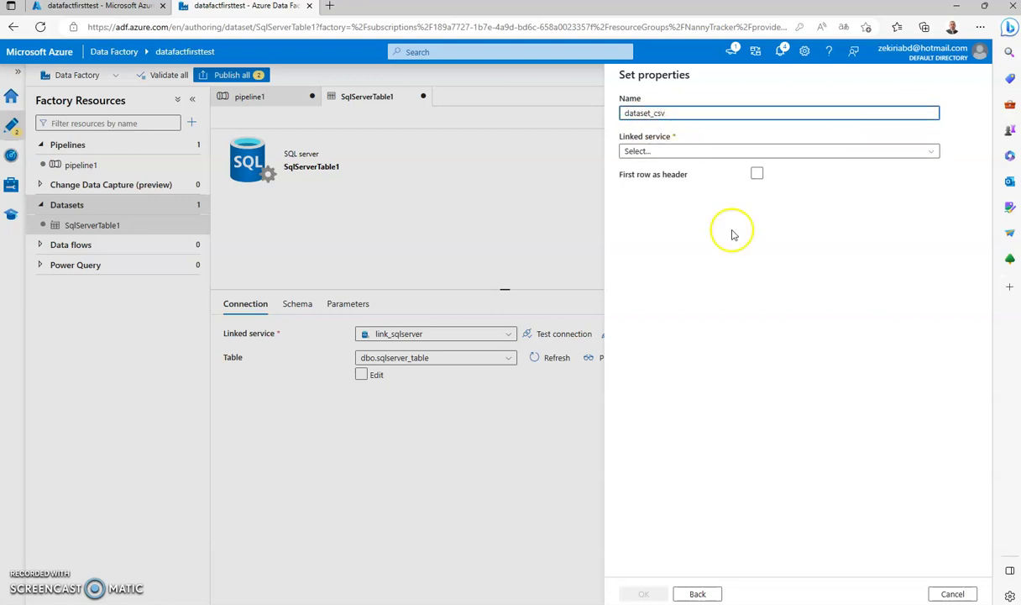
click(729, 152)
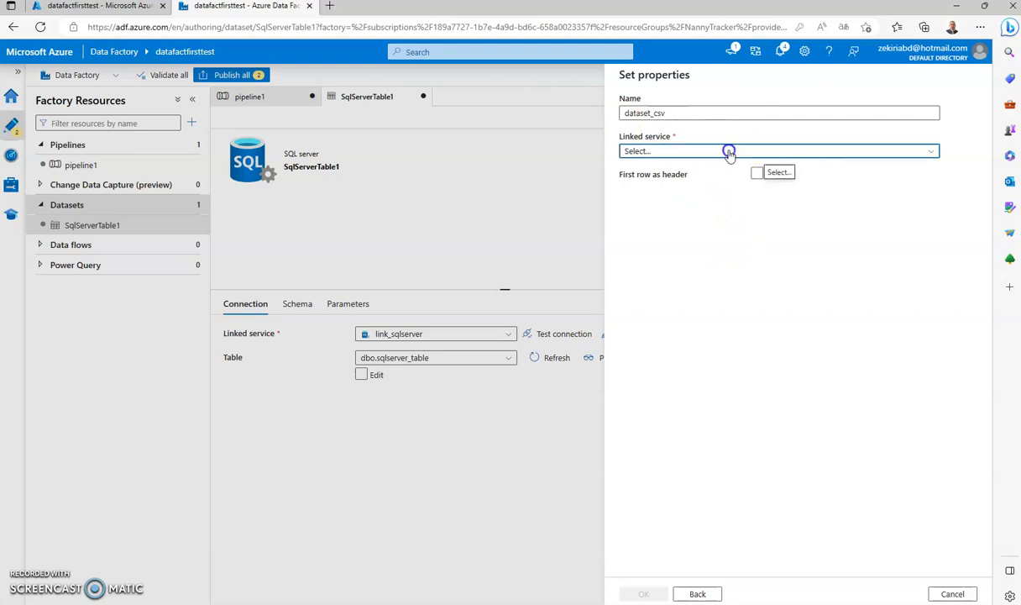
click(648, 230)
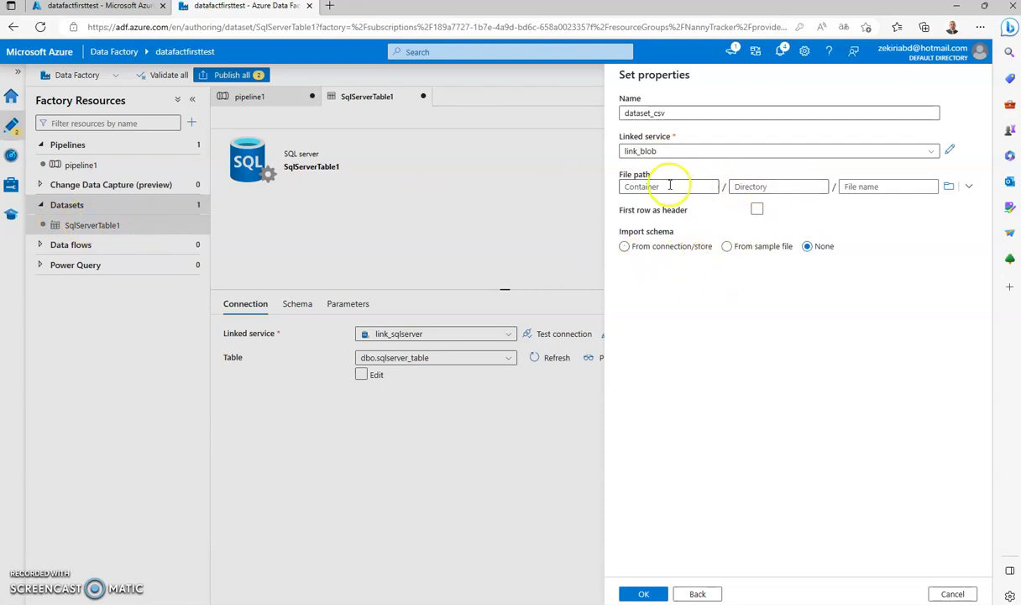
- Browse to Myfile.csv in mycontainer/mydir for the dataset's file path and create dataset_csv
click(949, 188)
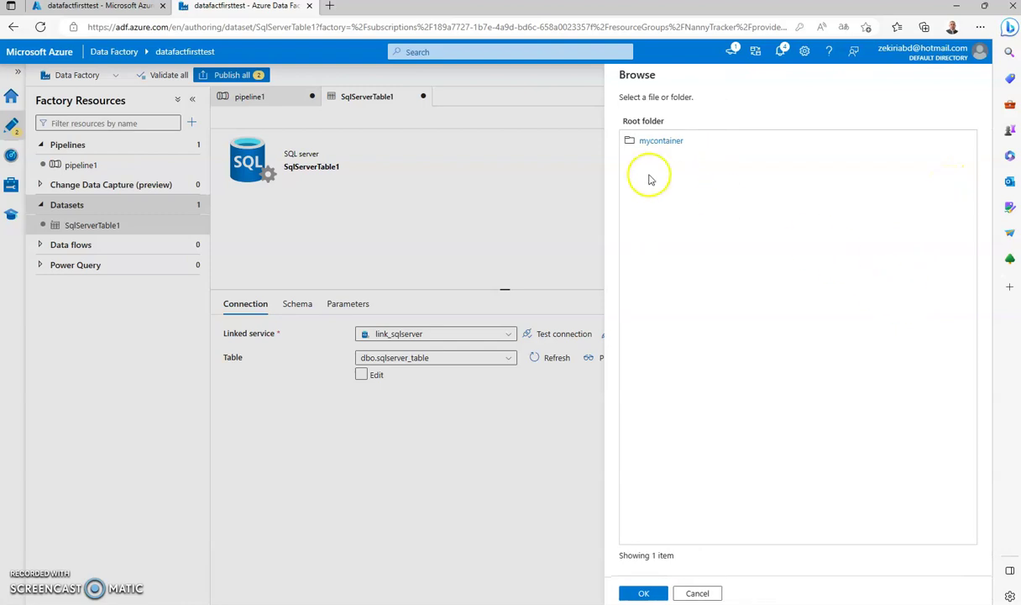
double_click(651, 142)
double_click(648, 141)
click(655, 141)
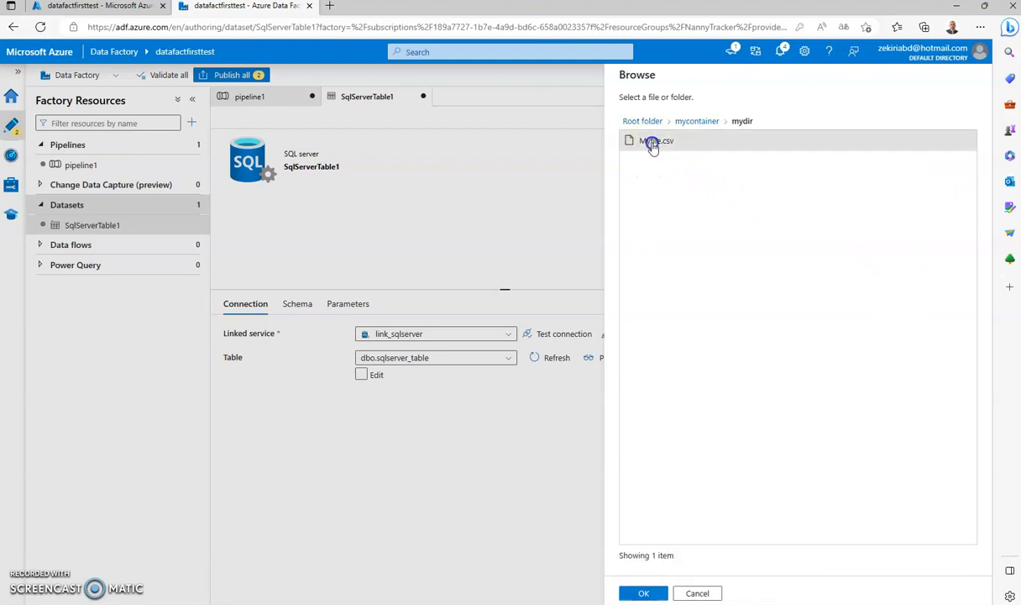
click(644, 594)
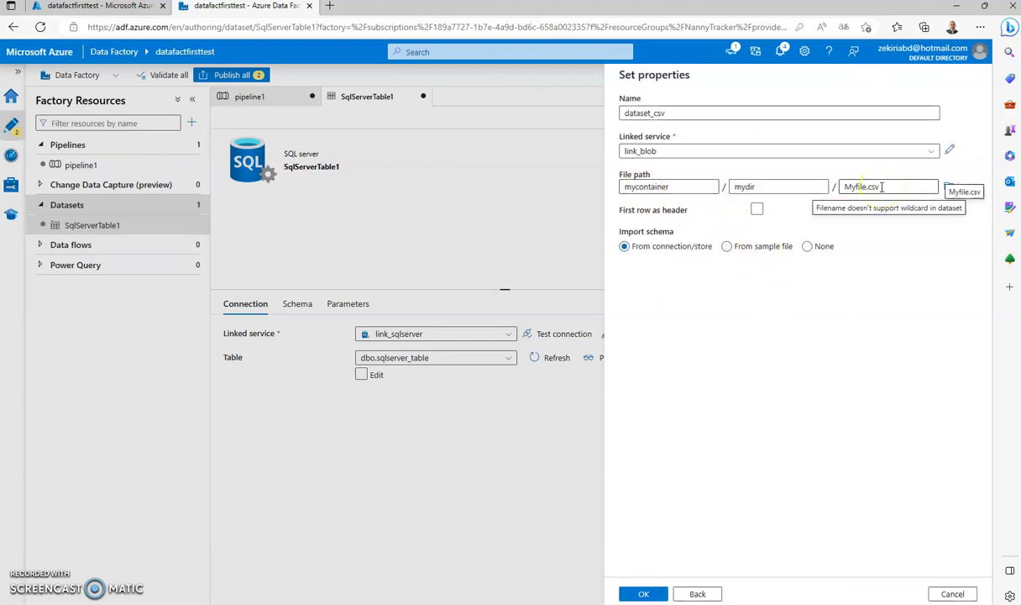
click(646, 594)
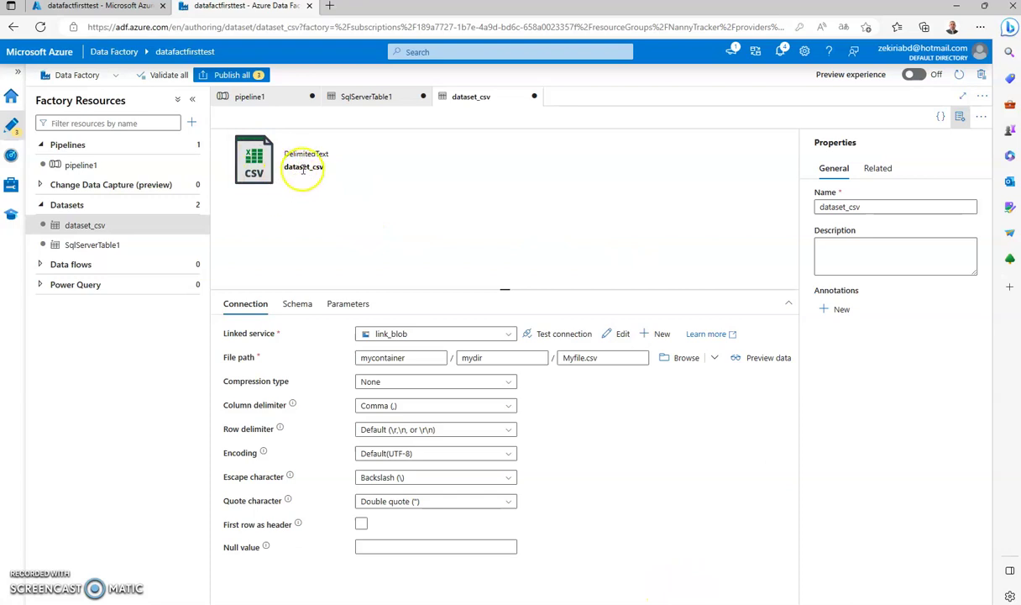
- Rename the SqlServerTable1 dataset as dataset_sqlserver
click(84, 245)
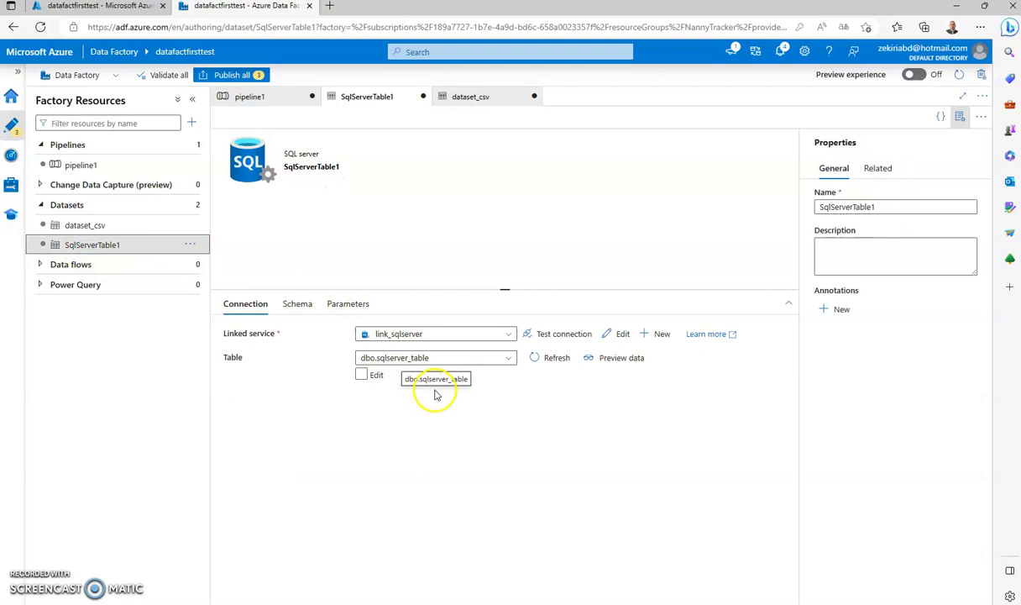
click(190, 247)
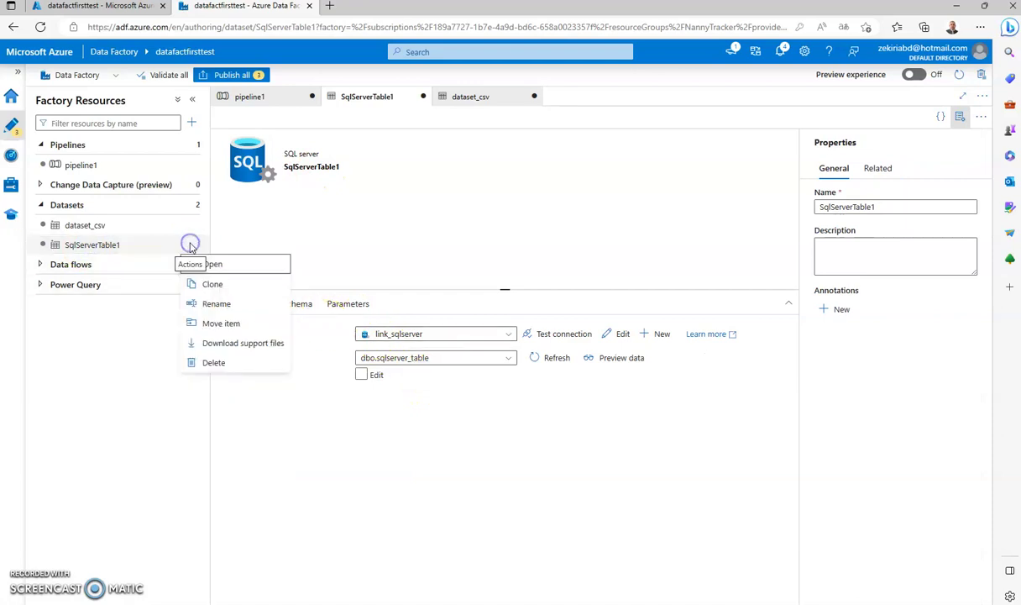
click(225, 303)
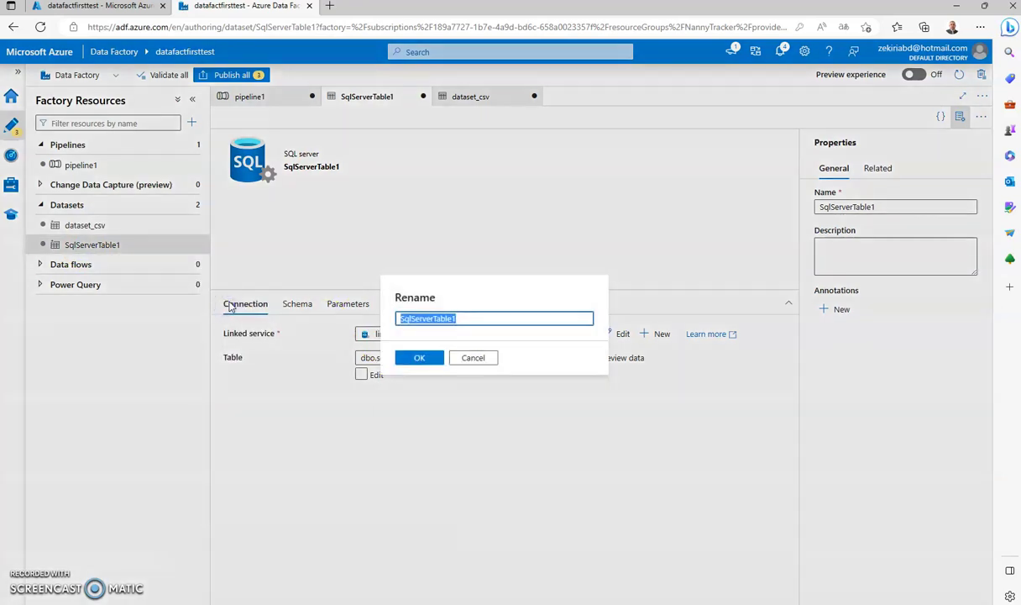
key(BackSpace)
text(data)
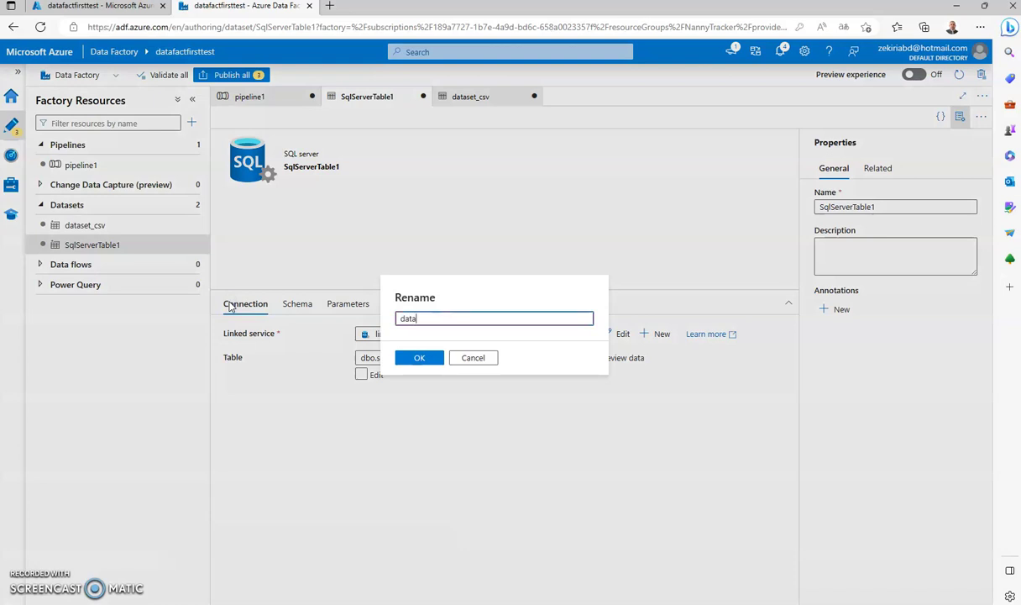
text(set_sqlserver)
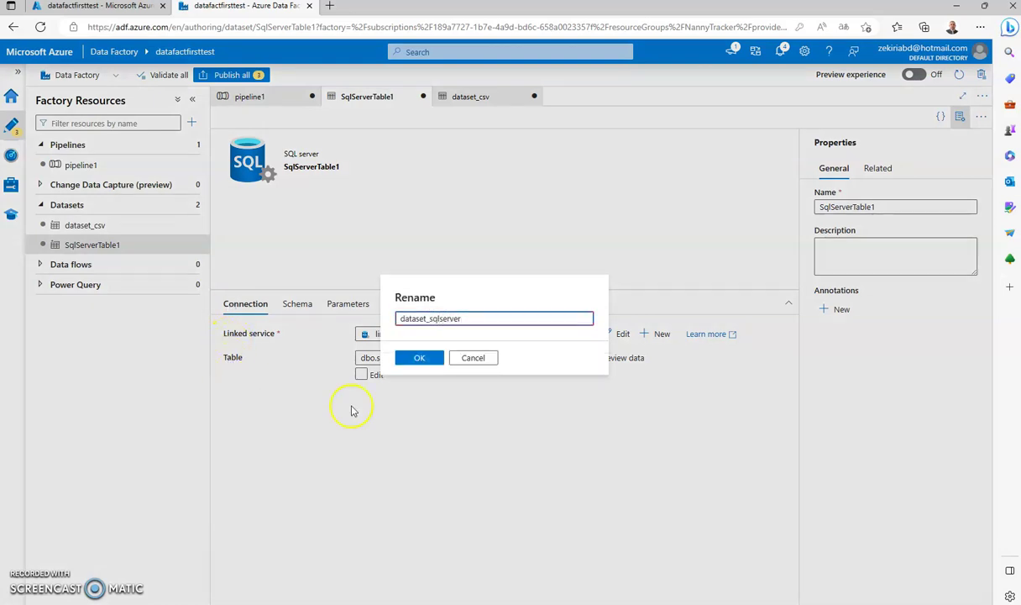
click(409, 359)
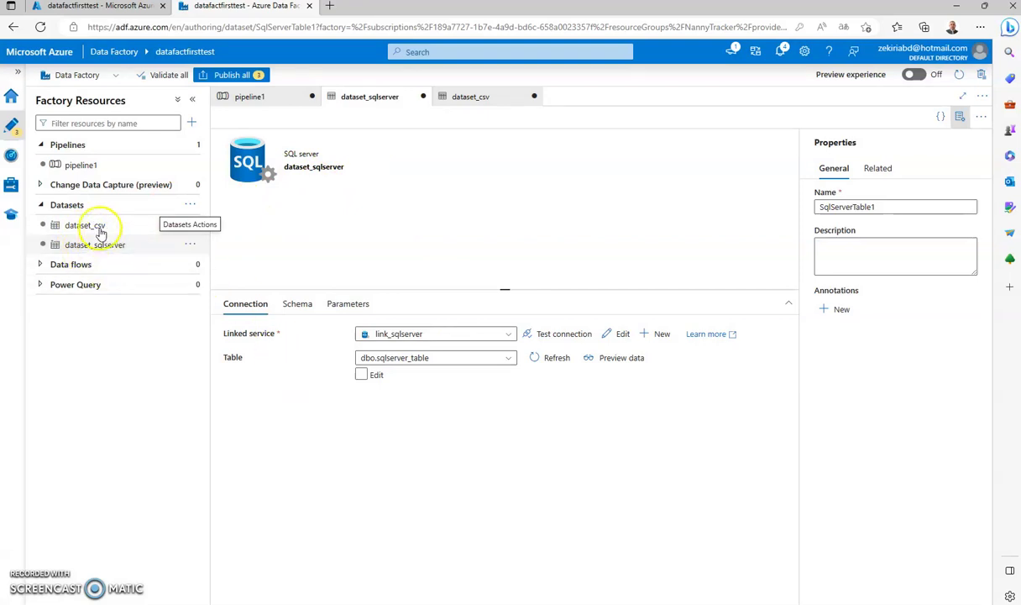
- Open pipeline1, reposition the Copy data1 activity on the canvas and set its source dataset to dataset_sqlserver
click(79, 165)
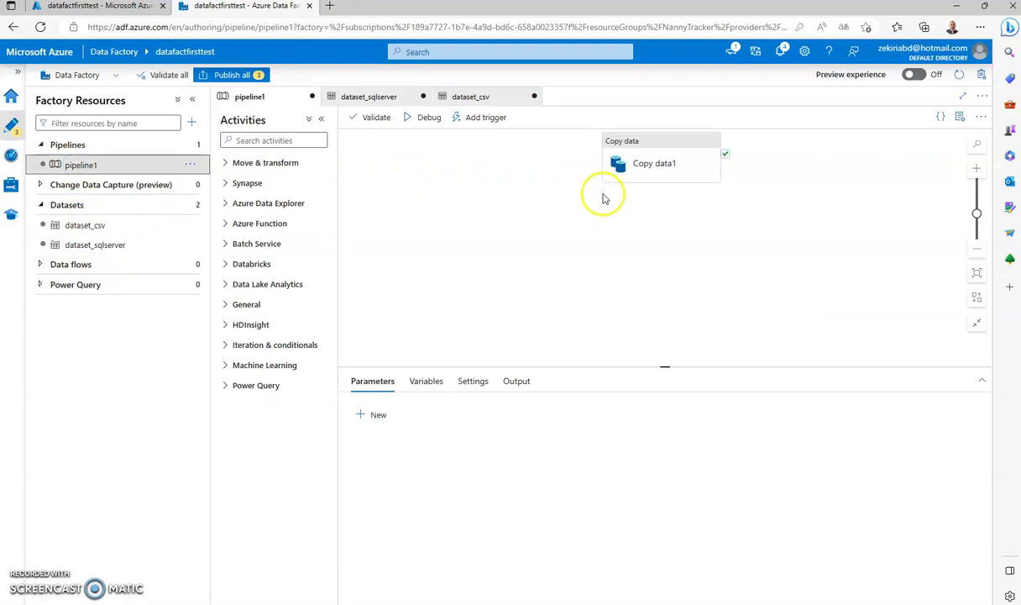
drag(639, 146, 412, 166)
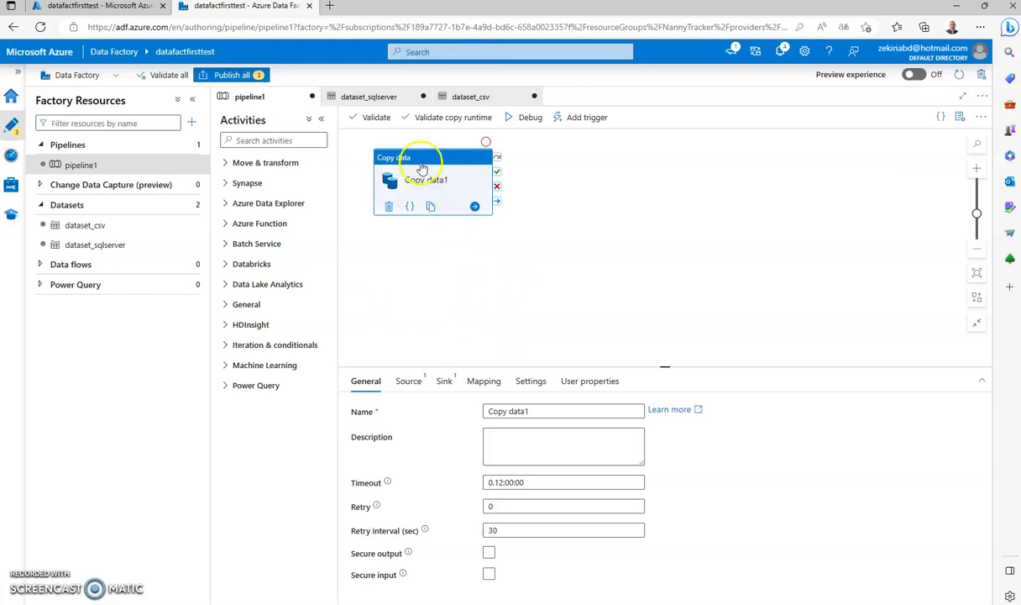
click(409, 382)
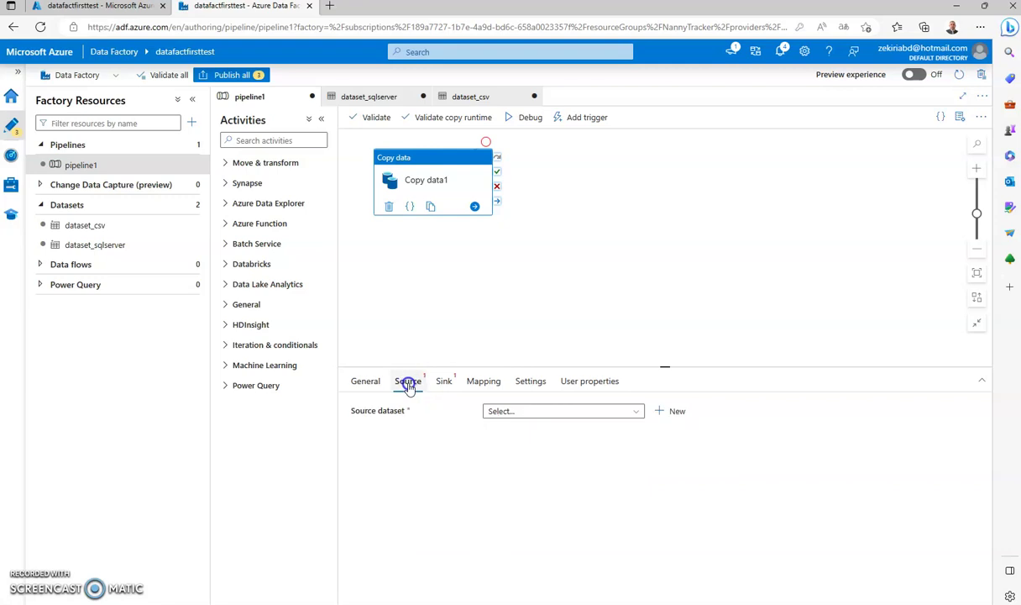
click(635, 412)
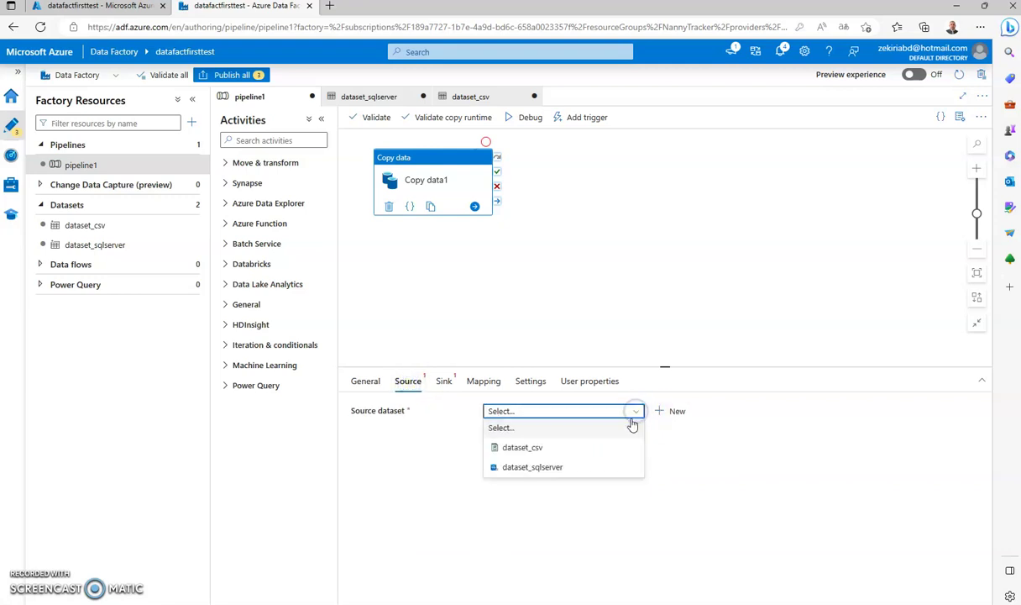
click(526, 468)
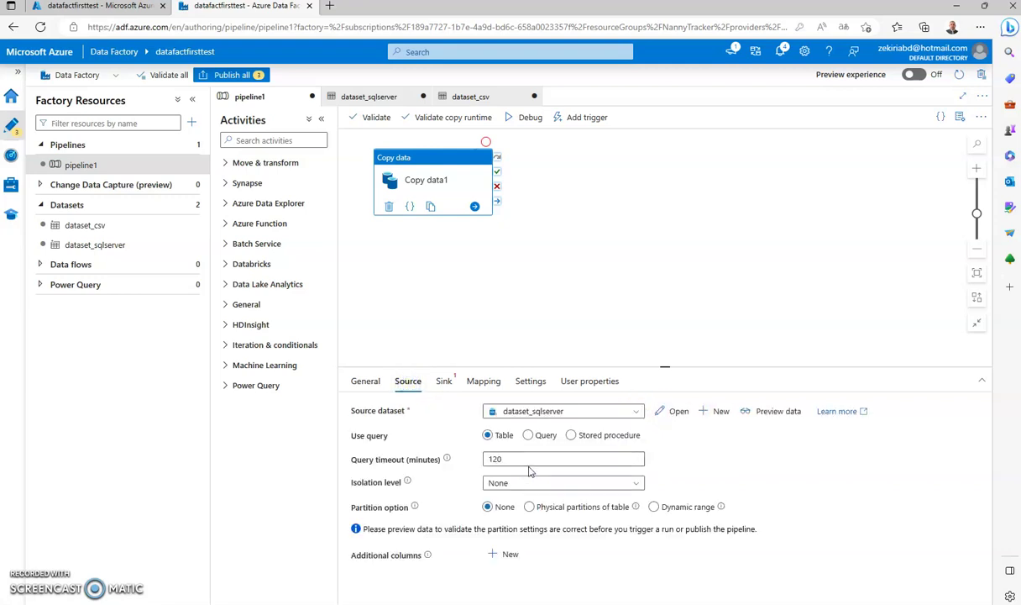
- Set the sink dataset of the Copy data1 activity to dataset_csv
click(444, 382)
click(634, 413)
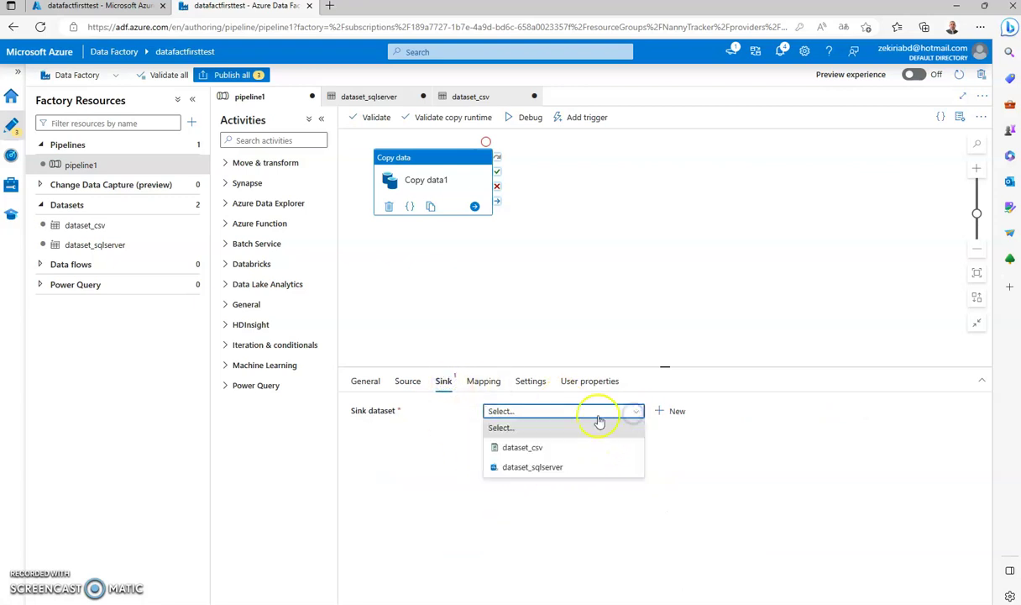
click(526, 454)
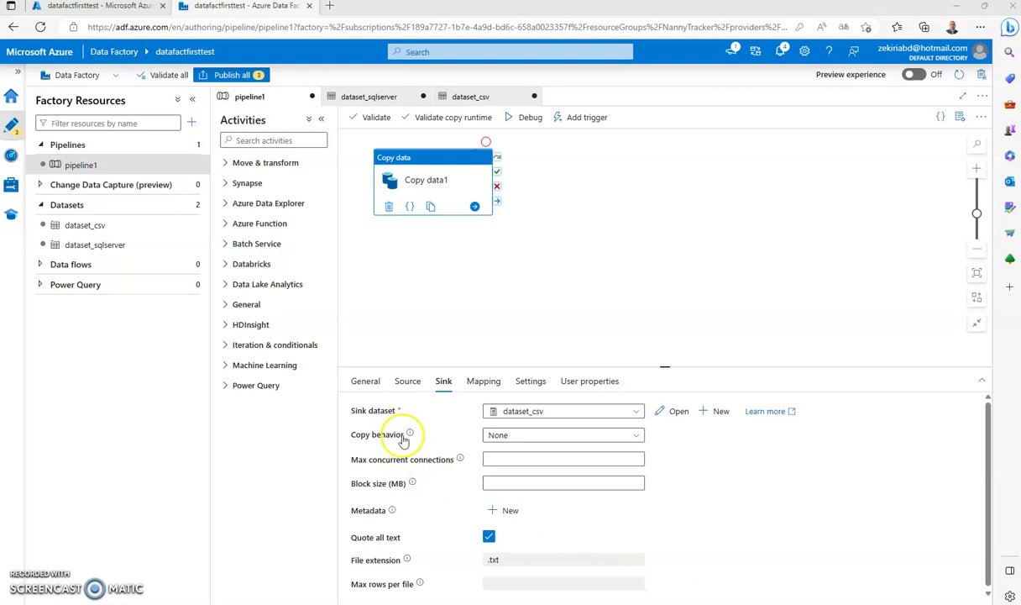
- Recheck the source and sink datasets of Copy data1, and debug pipeline1, refreshing the run output
click(407, 380)
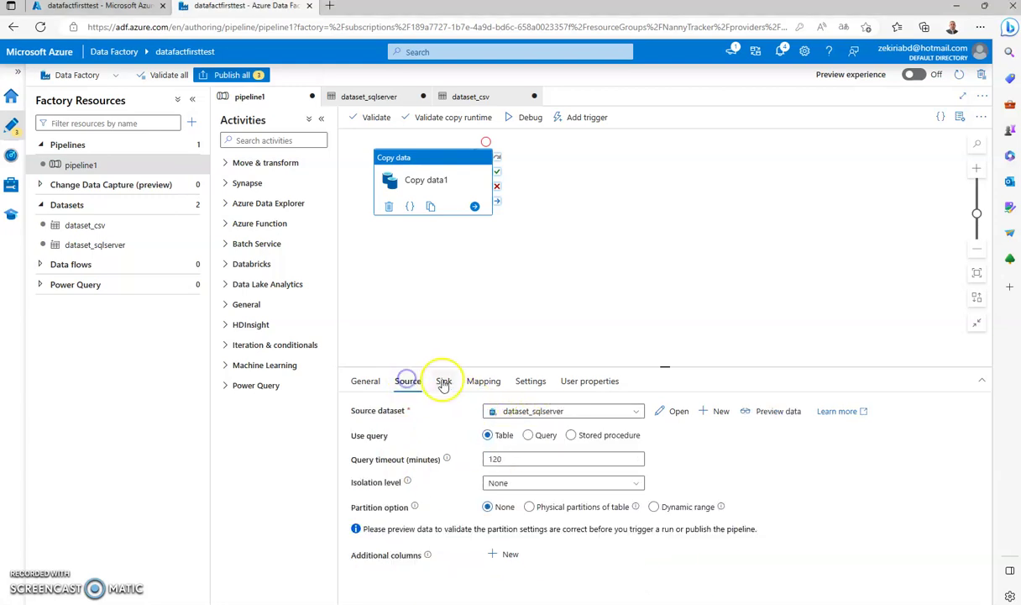
click(444, 380)
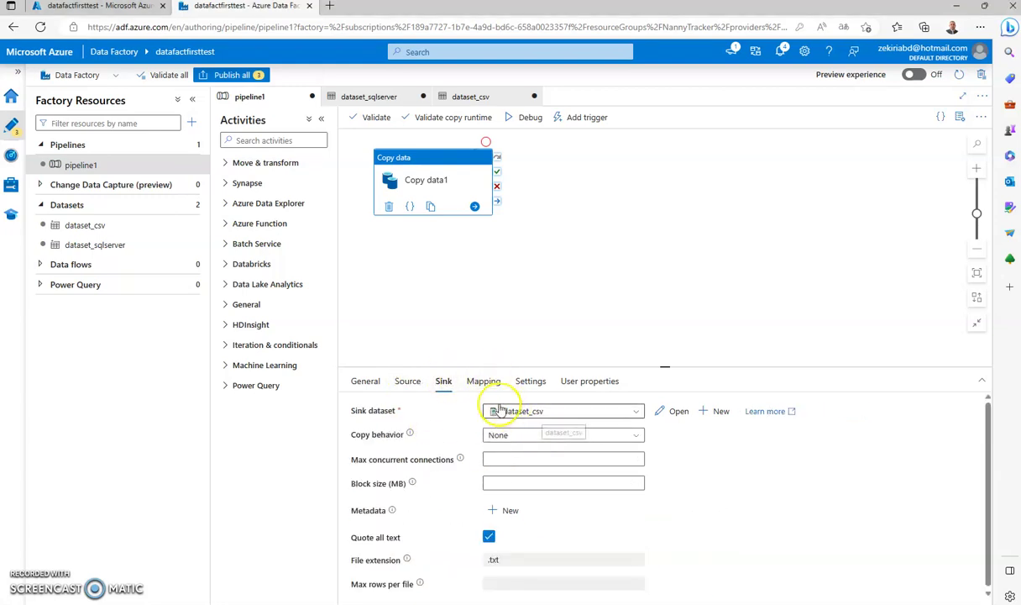
click(521, 122)
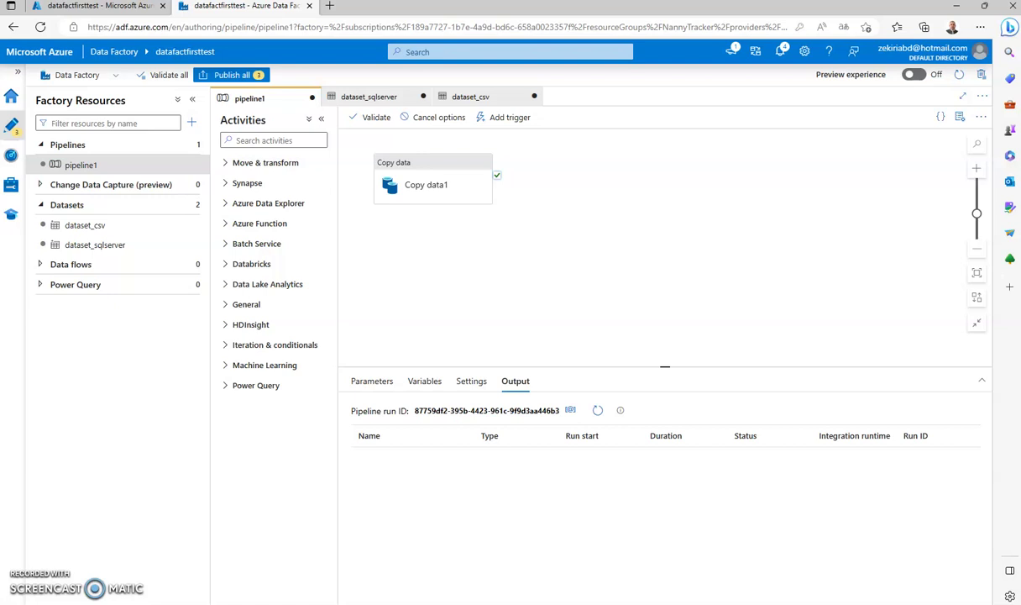
click(597, 411)
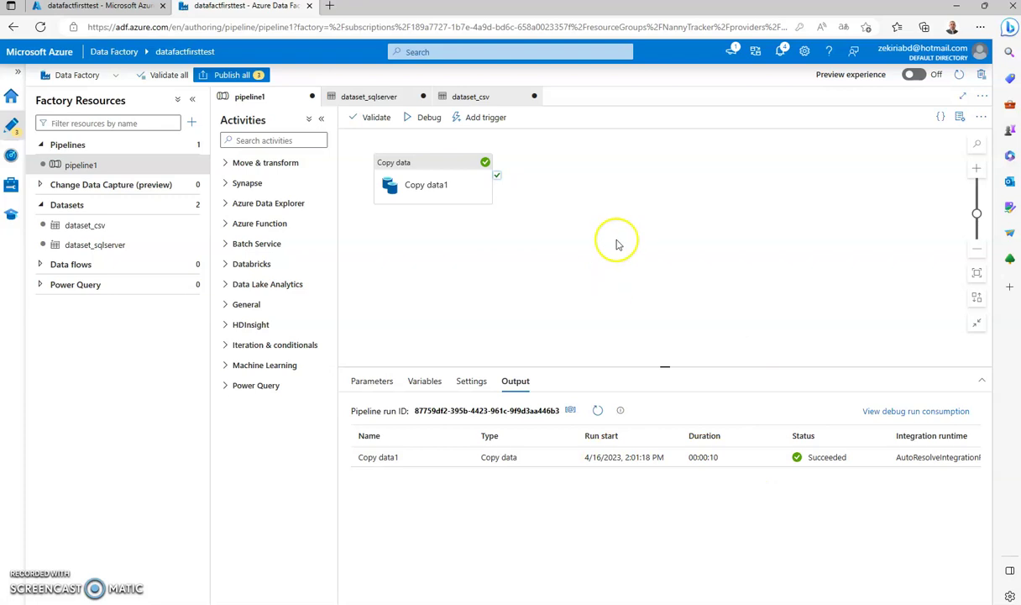
- Switch to the Azure portal and browse to the mydir folder in mycontainer of the storageaccountsoftwe3 storage account
click(112, 9)
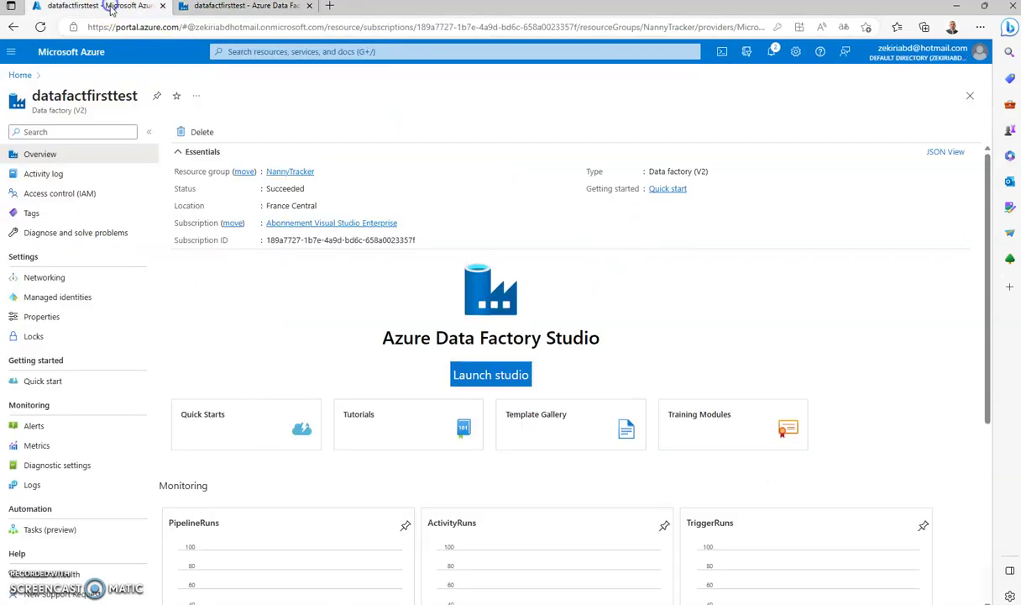
click(17, 74)
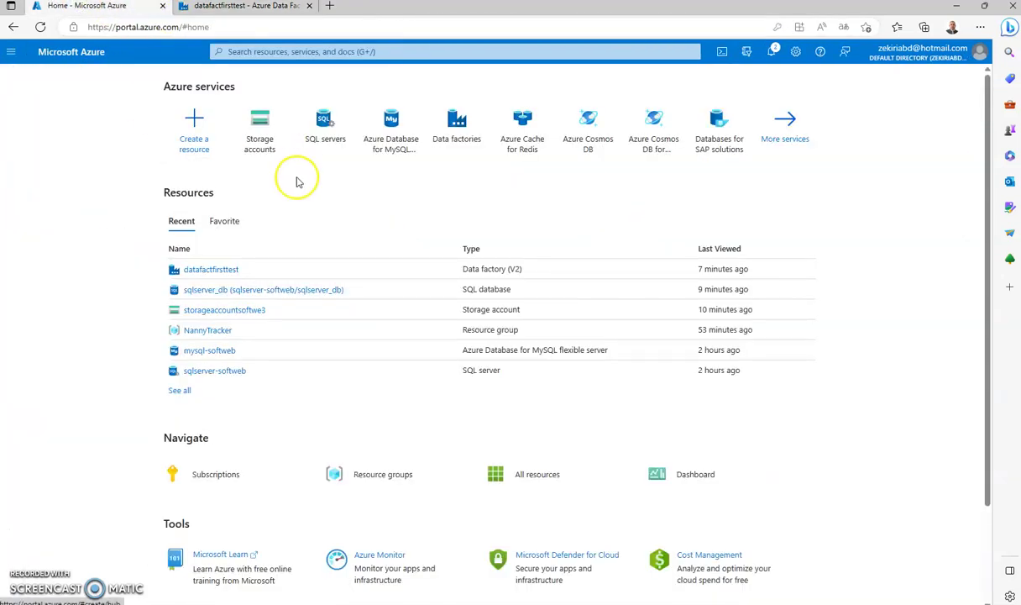
click(261, 130)
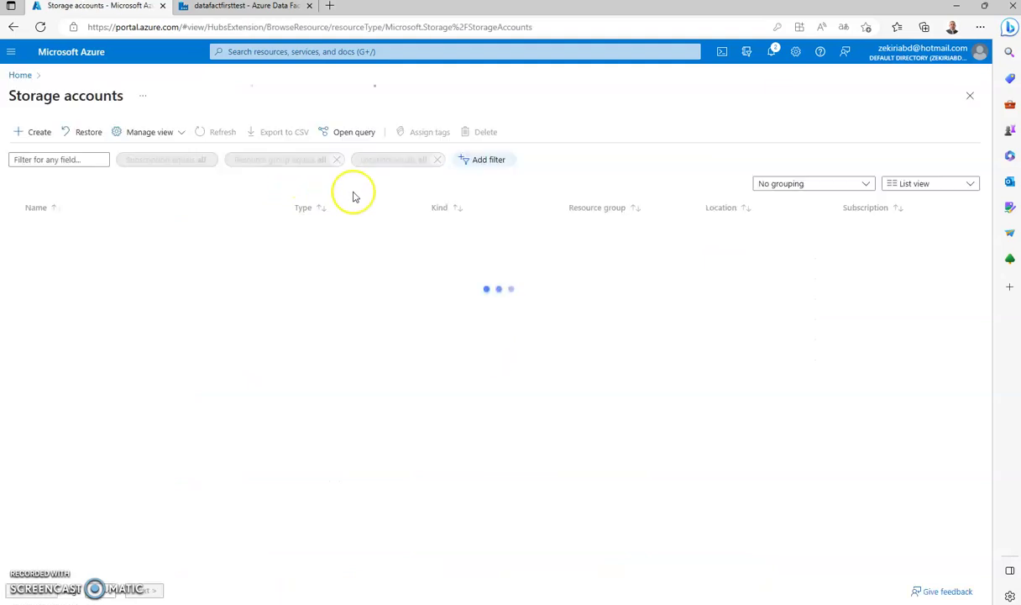
click(74, 235)
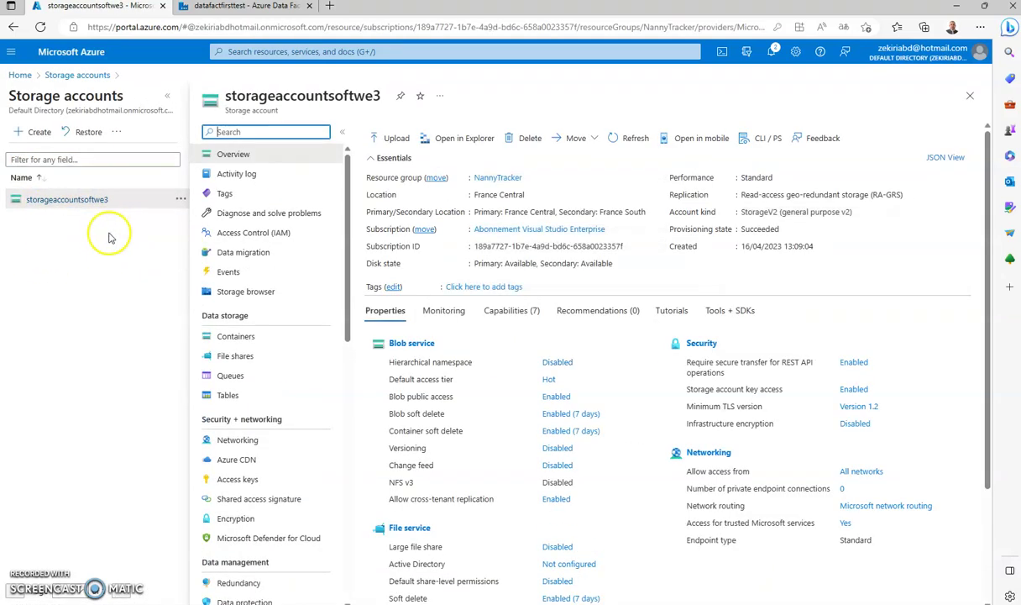
click(412, 342)
click(407, 229)
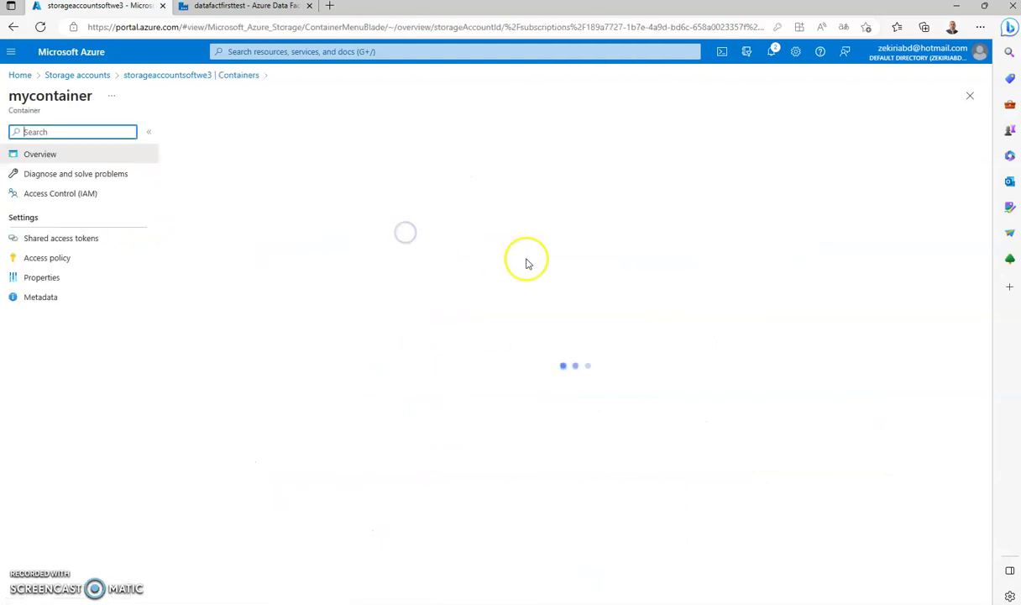
click(217, 267)
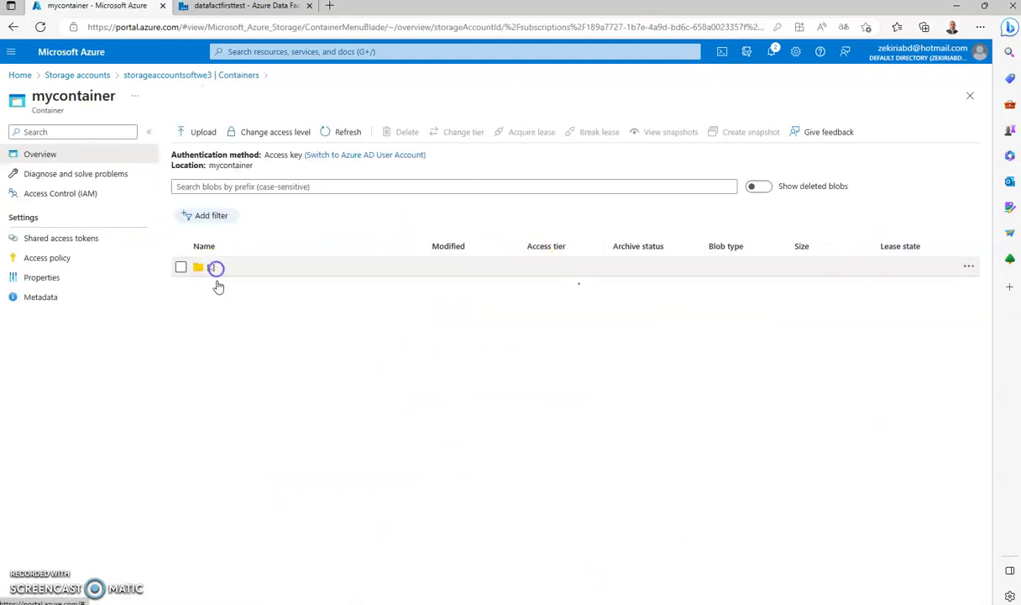
- Open Myfile.csv for viewing, examine the copied rows and return to the folder listing
click(228, 288)
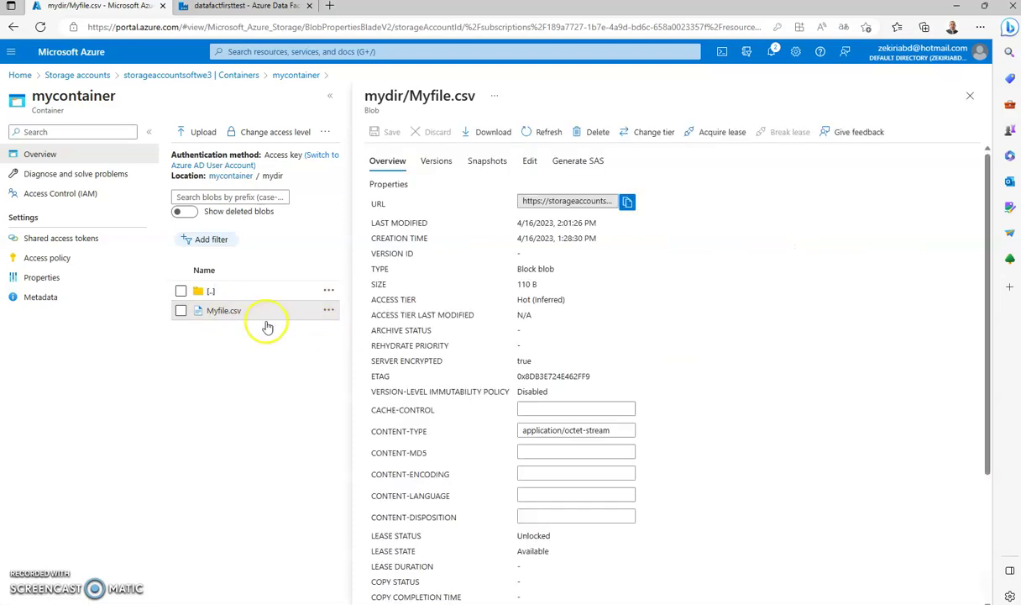
click(331, 313)
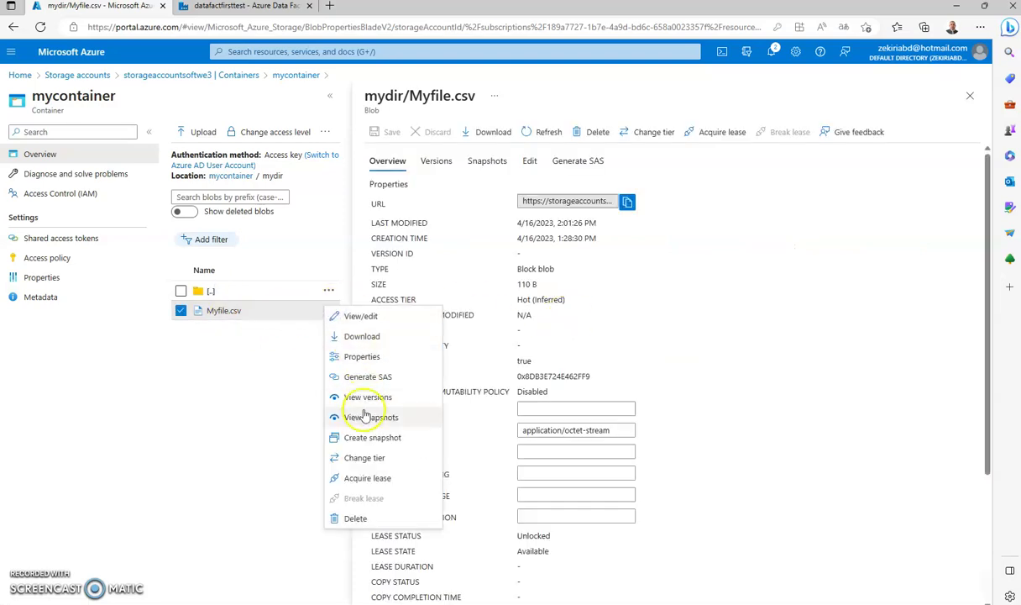
click(356, 320)
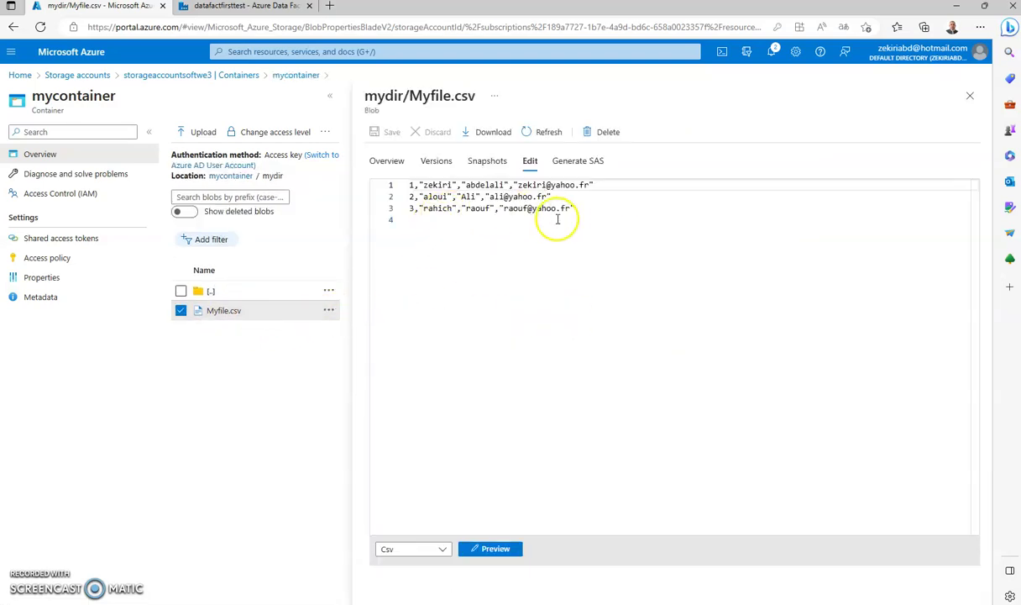
drag(576, 208, 391, 185)
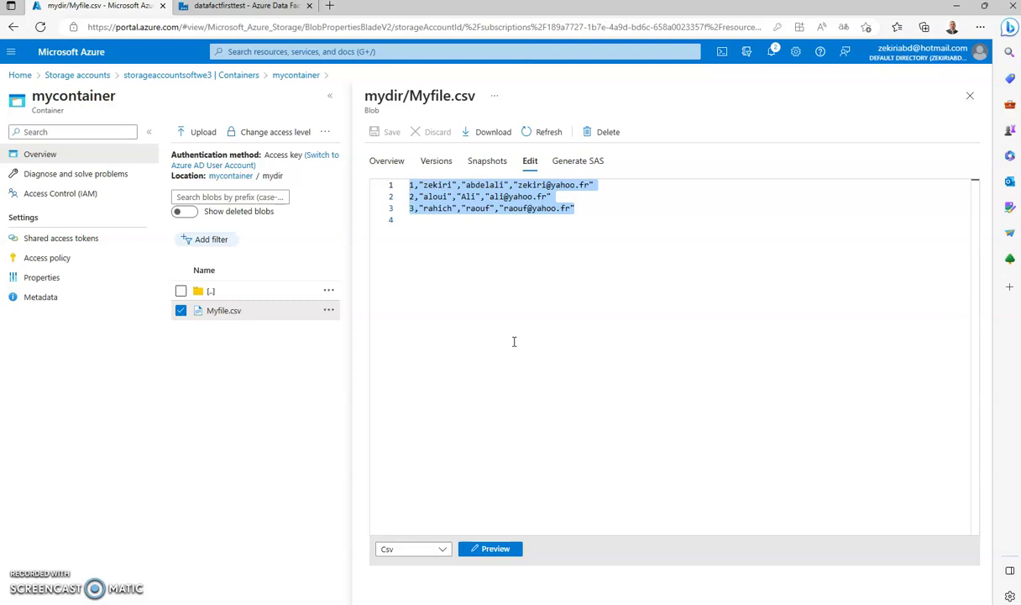
click(236, 292)
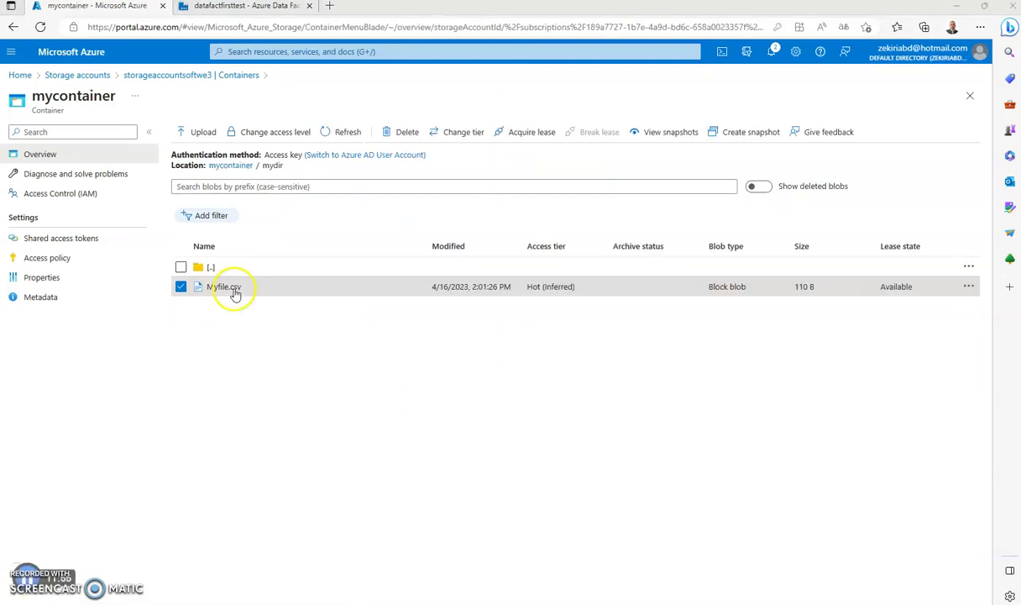
- Return to Azure Data Factory and add a mapping in Copy data1 from the source column Firstname to Column 1
click(244, 6)
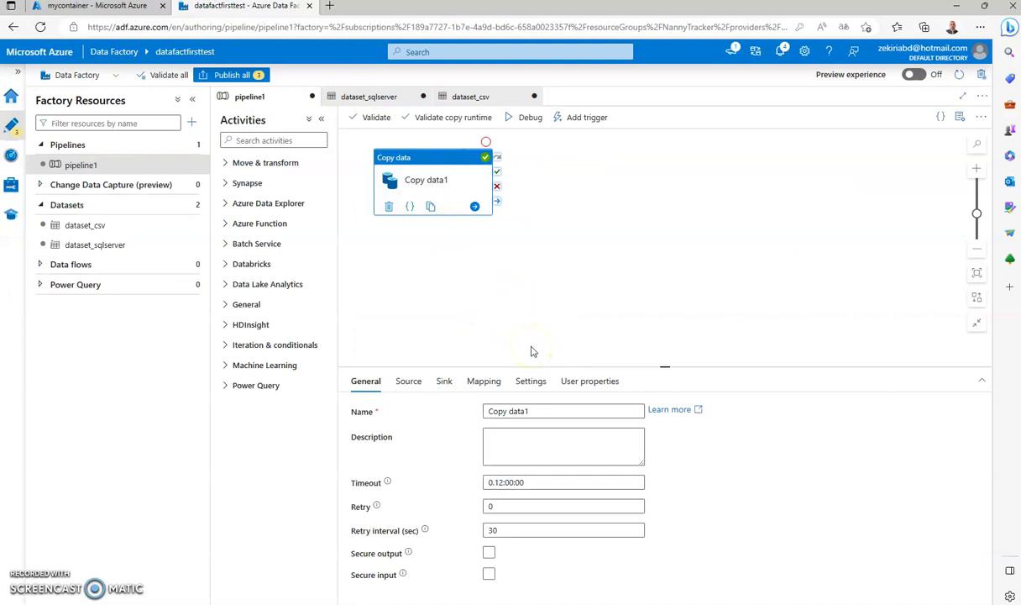
click(483, 387)
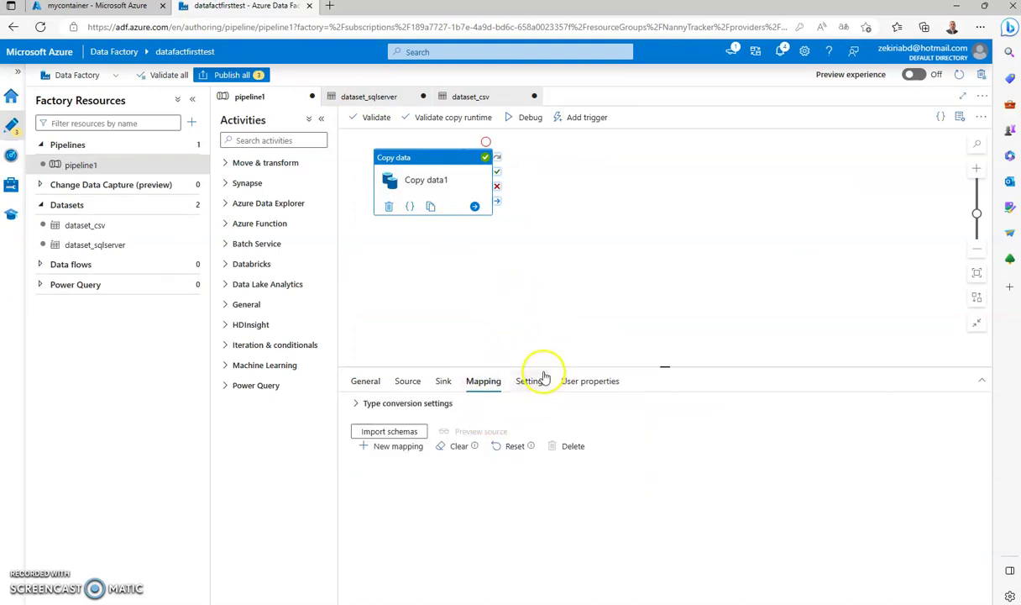
drag(543, 367, 543, 277)
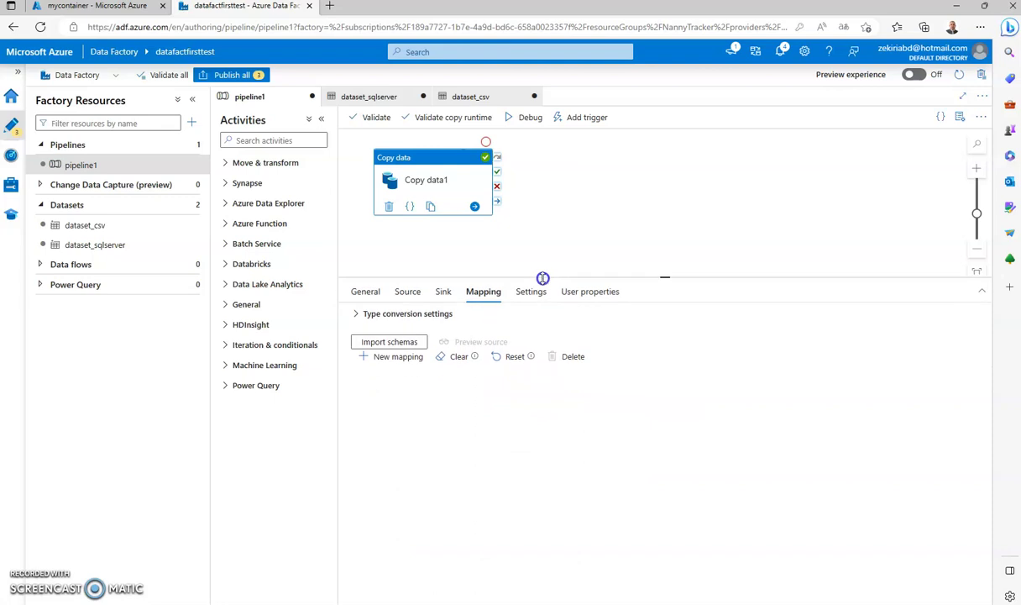
click(367, 360)
click(490, 403)
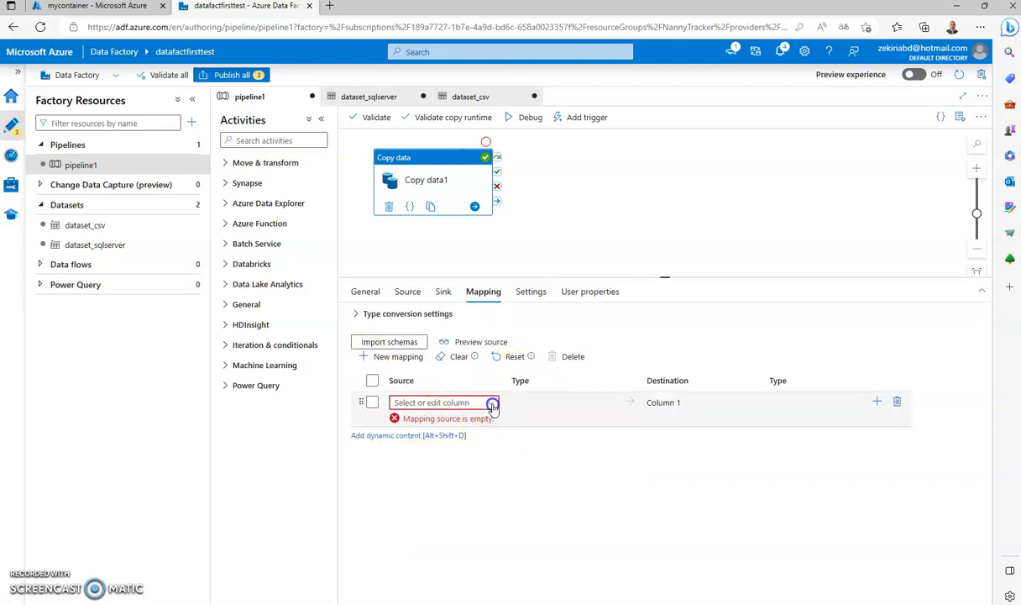
scroll(429, 440, down, 1)
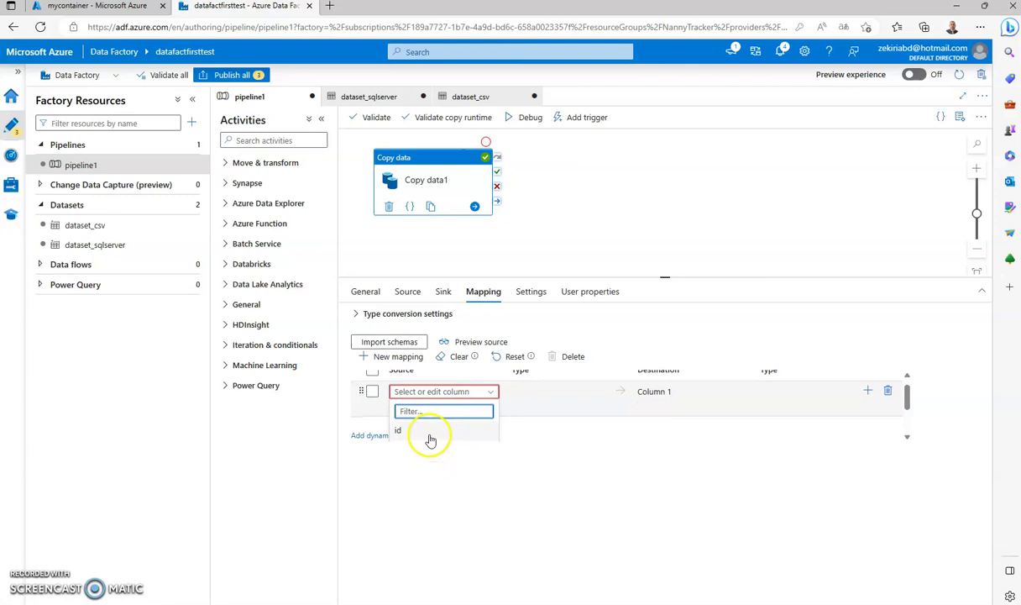
scroll(448, 406, down, 2)
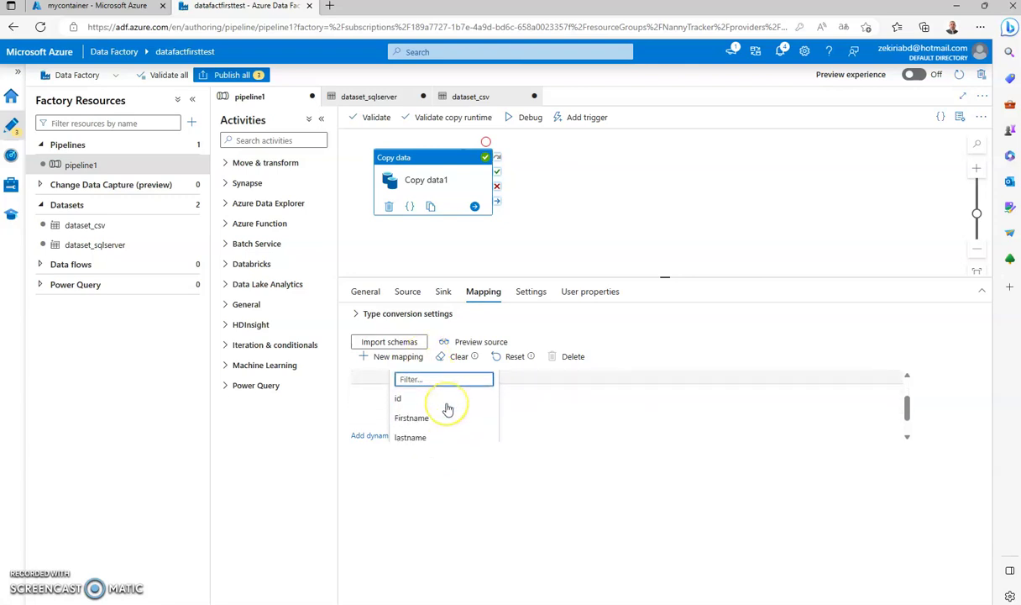
click(411, 417)
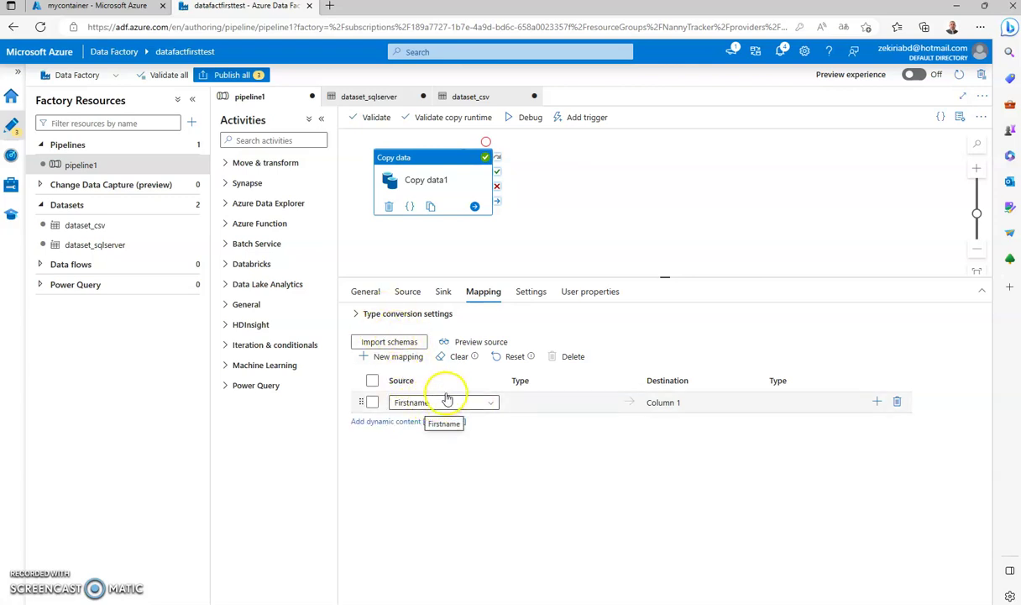
- Add a second mapping from the source column lastname to Column 2
click(398, 357)
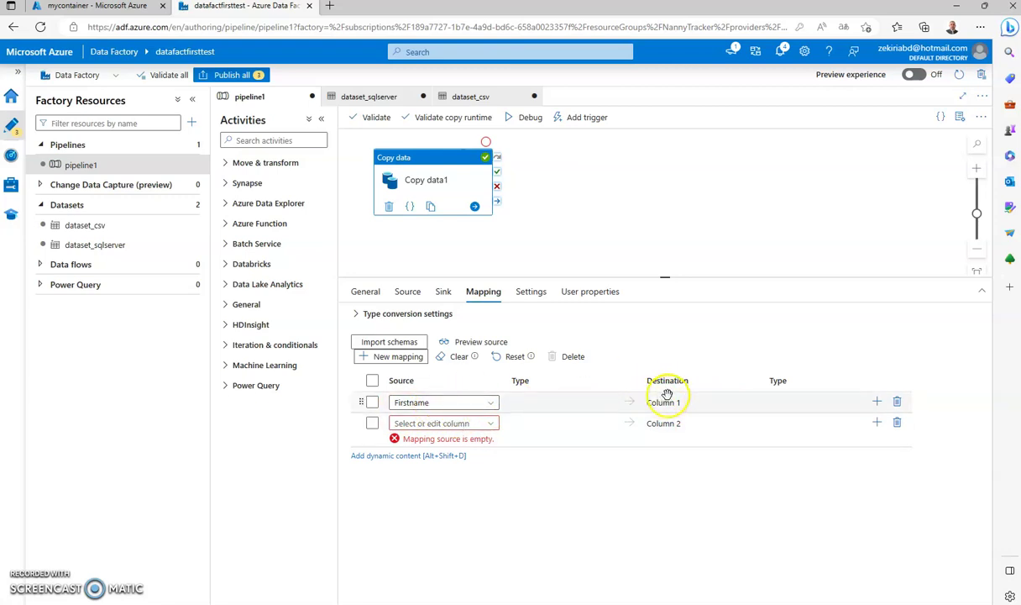
click(483, 423)
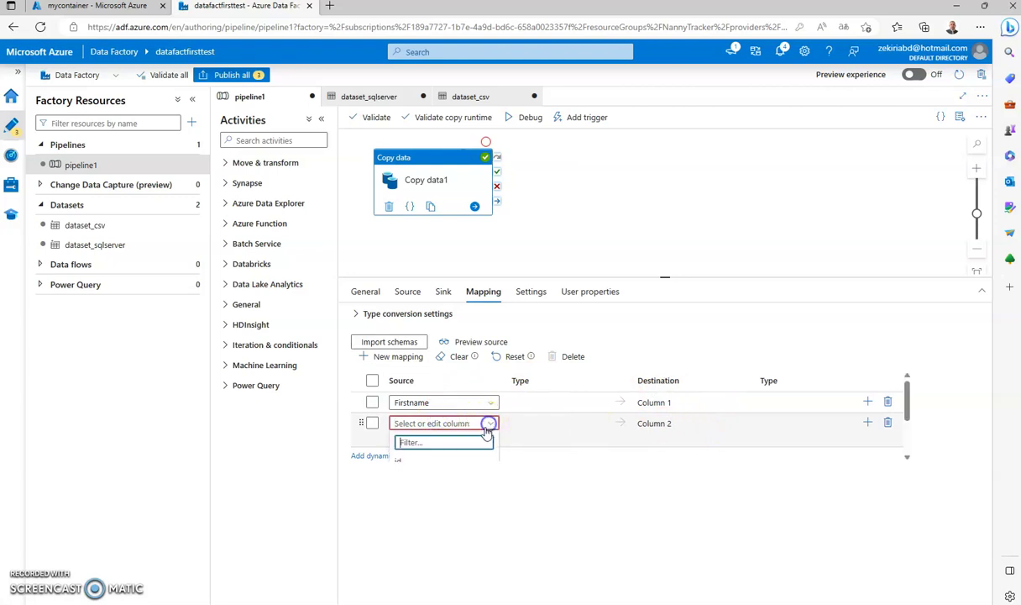
click(412, 456)
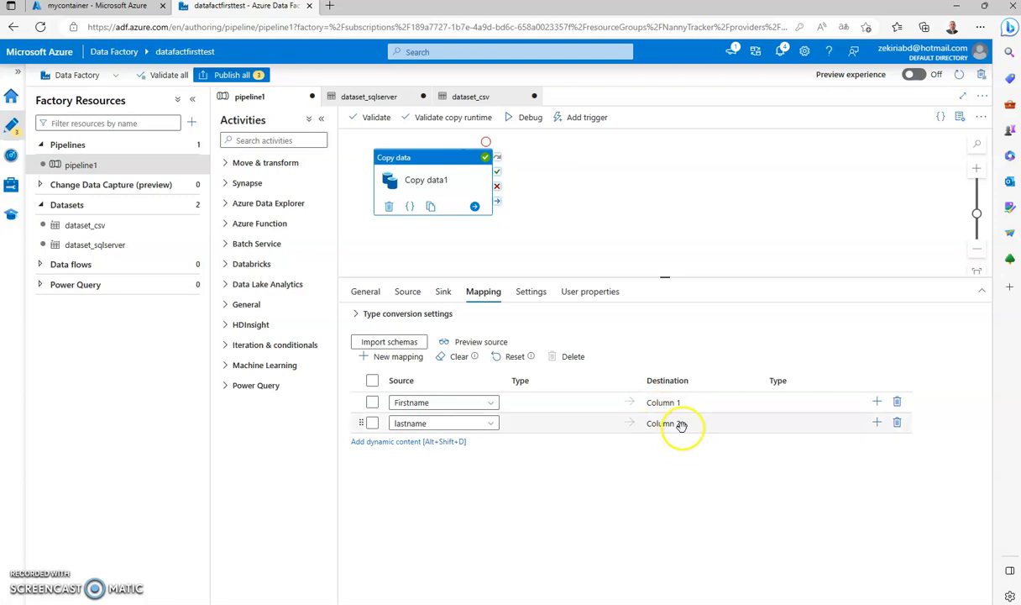
- Debug pipeline1 with the new column mapping and refresh the run output until the copy finishes
click(529, 118)
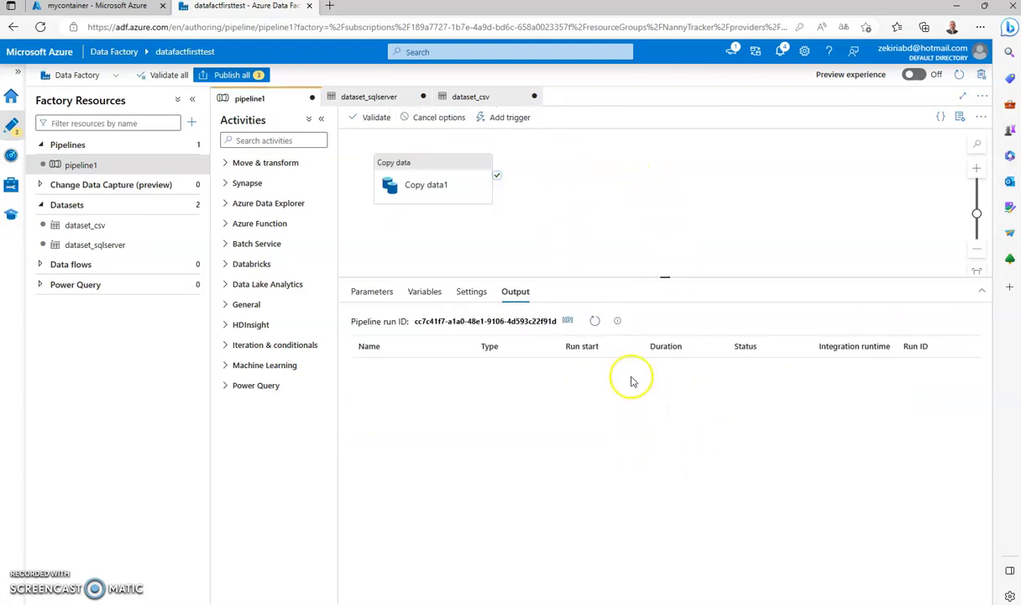
click(595, 322)
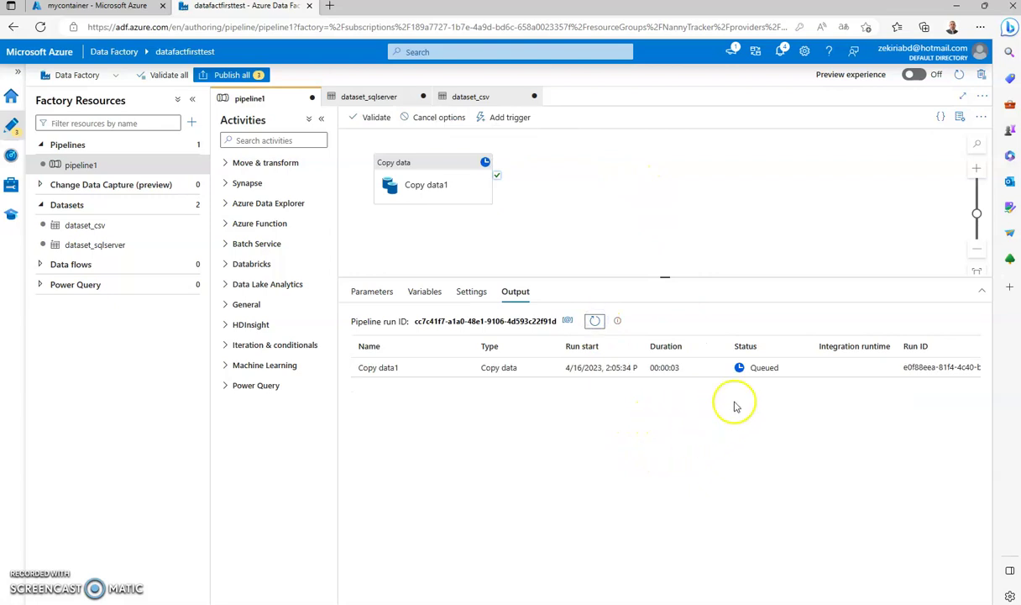
click(595, 323)
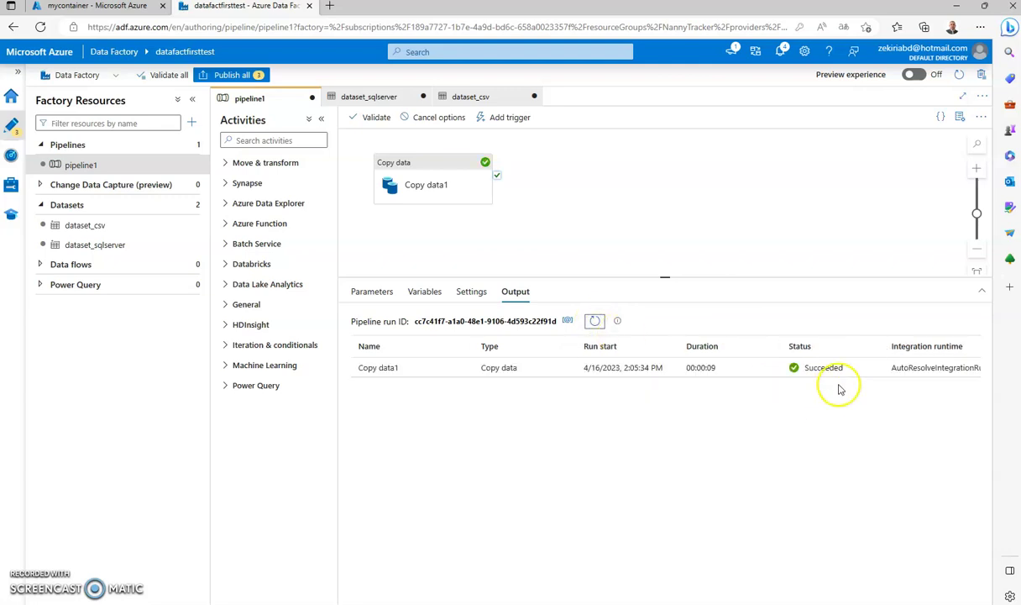
- Switch to mycontainer in the Azure portal, open Myfile.csv for viewing and examine its copied rows
click(101, 6)
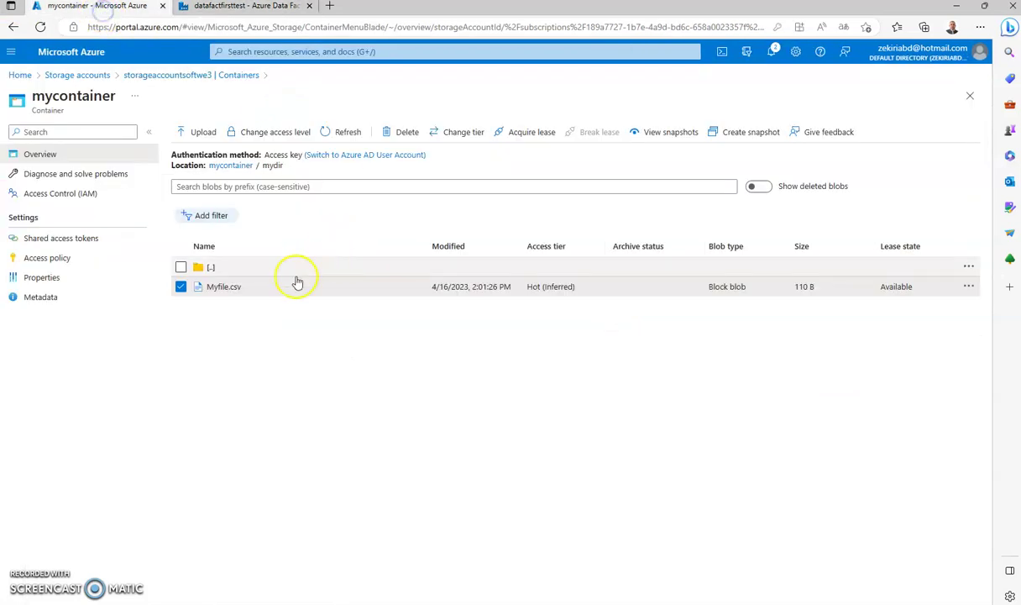
click(971, 288)
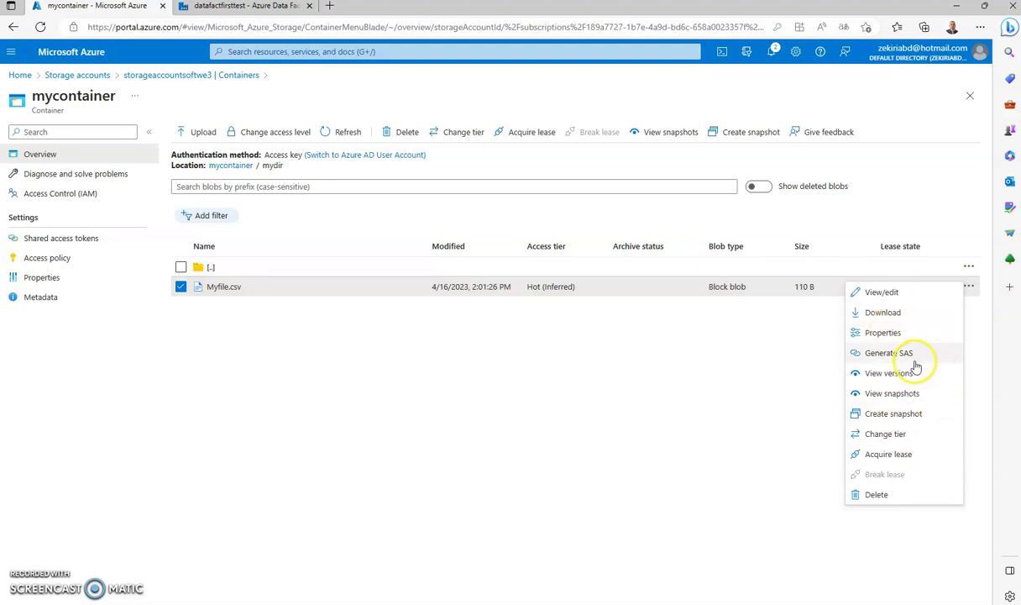
click(457, 322)
click(264, 288)
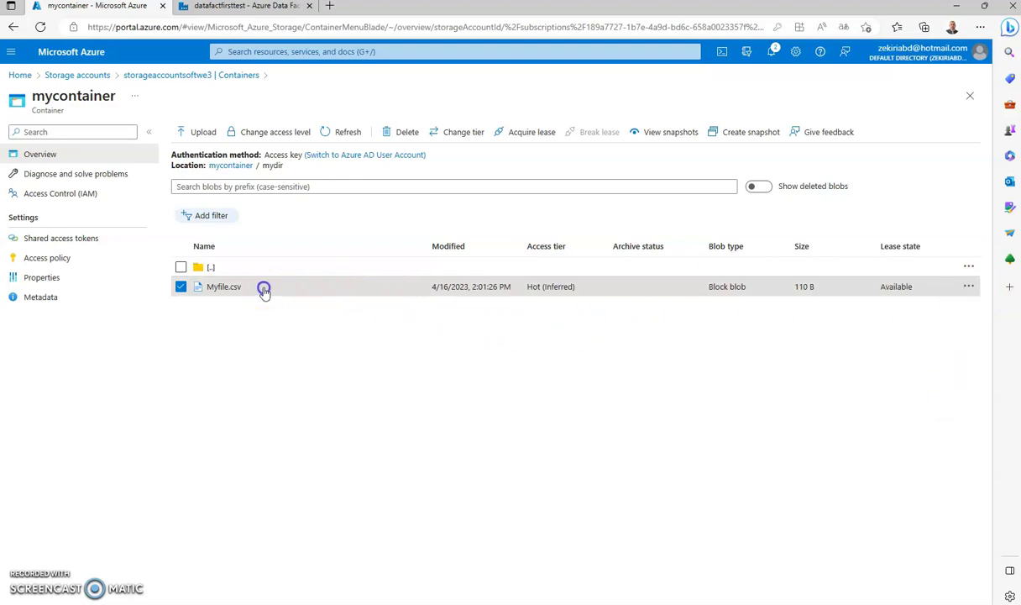
click(328, 310)
click(369, 325)
drag(496, 208, 396, 183)
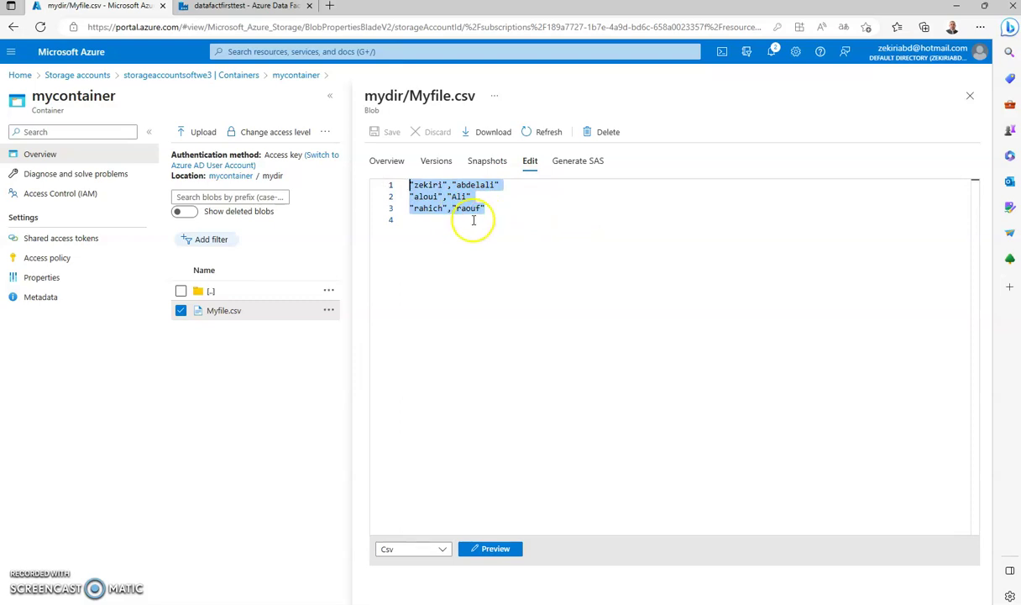
- Return to Azure Data Factory and review the Firstname and lastname column mappings of Copy data1
click(190, 7)
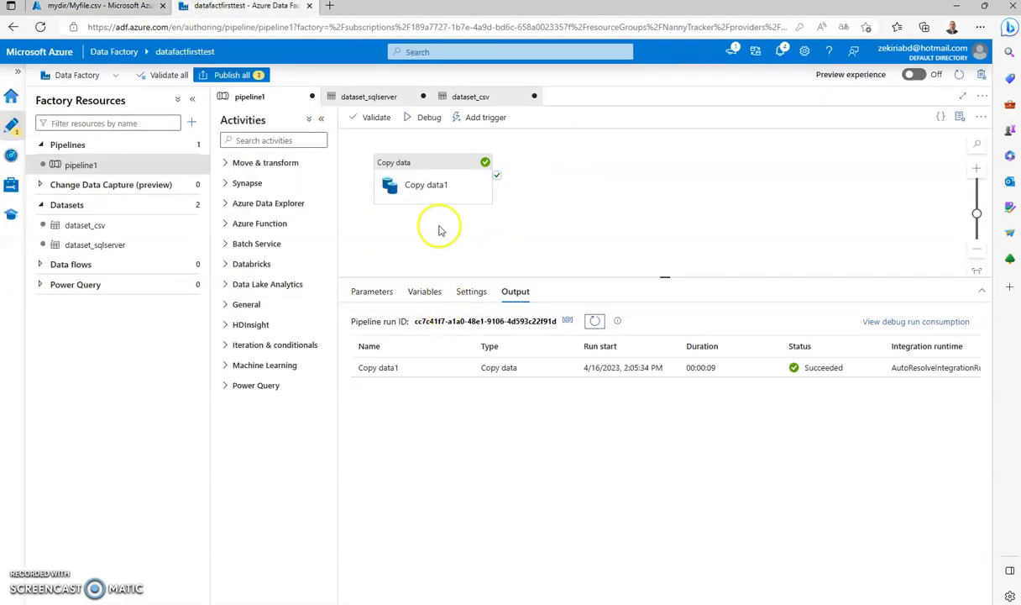
click(433, 164)
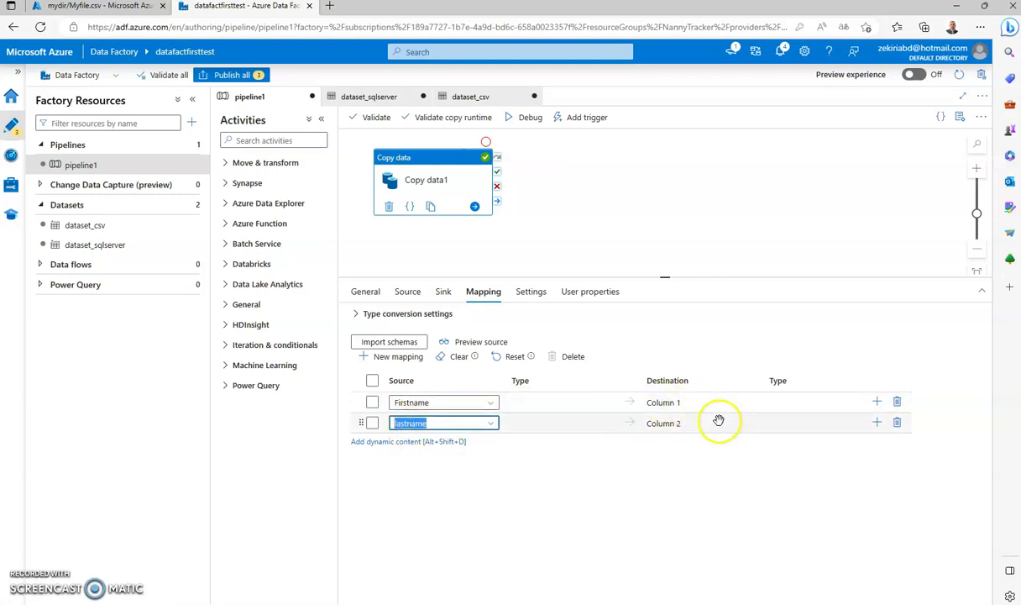
click(429, 403)
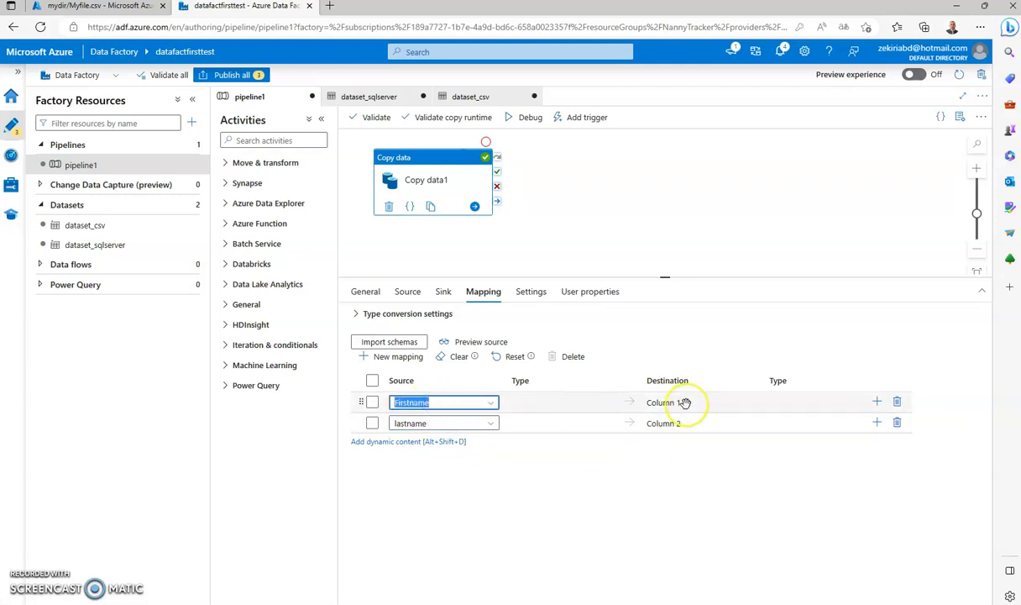
click(426, 423)
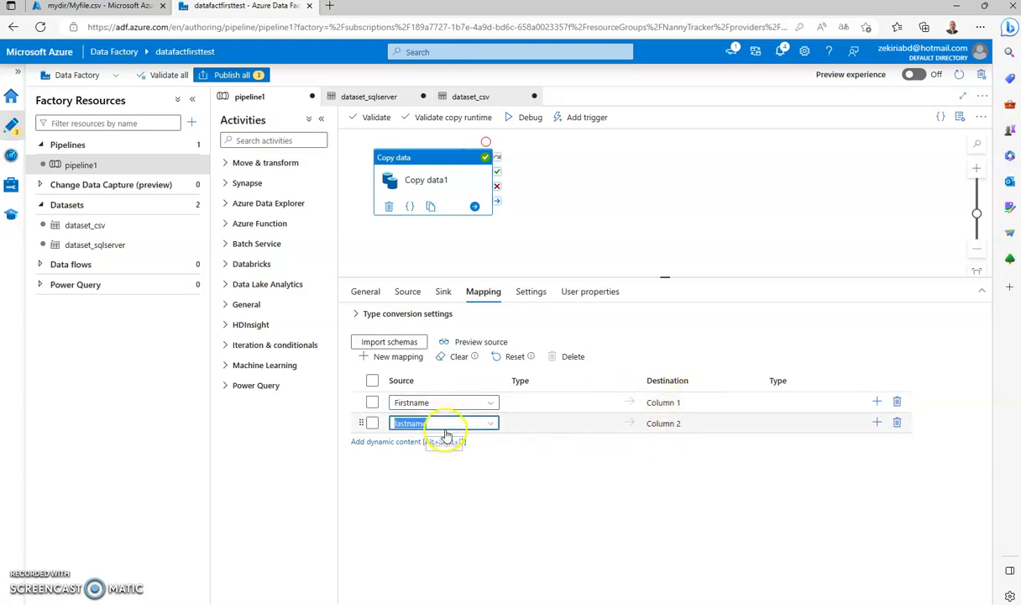
- Switch the Copy data1 source to a query and enter SELECT [Firstname]+' '+[lastname] as [Name] FROM [dbo].[sqlserver_table]
click(441, 291)
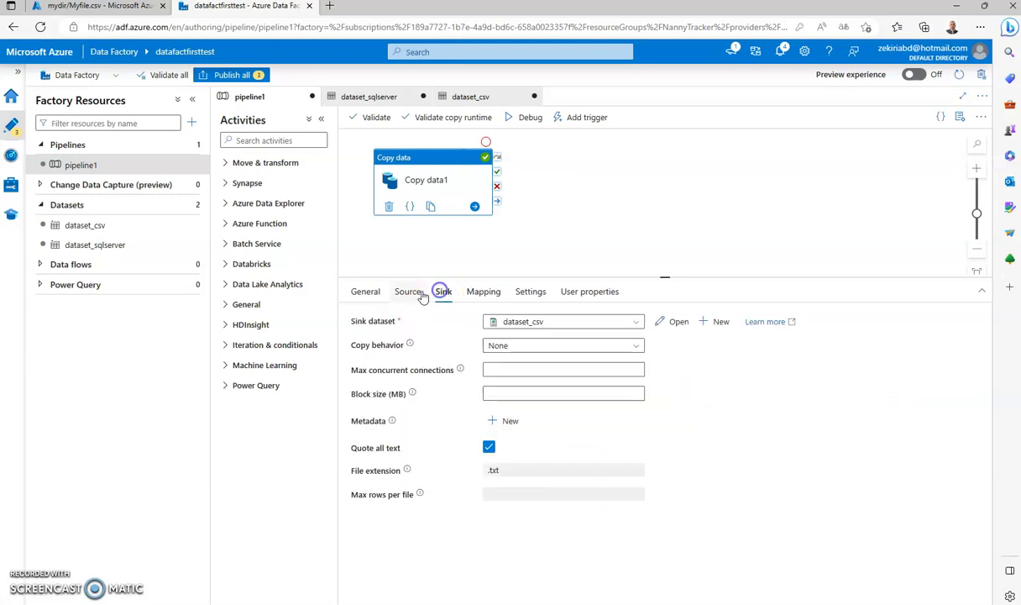
click(409, 291)
click(528, 346)
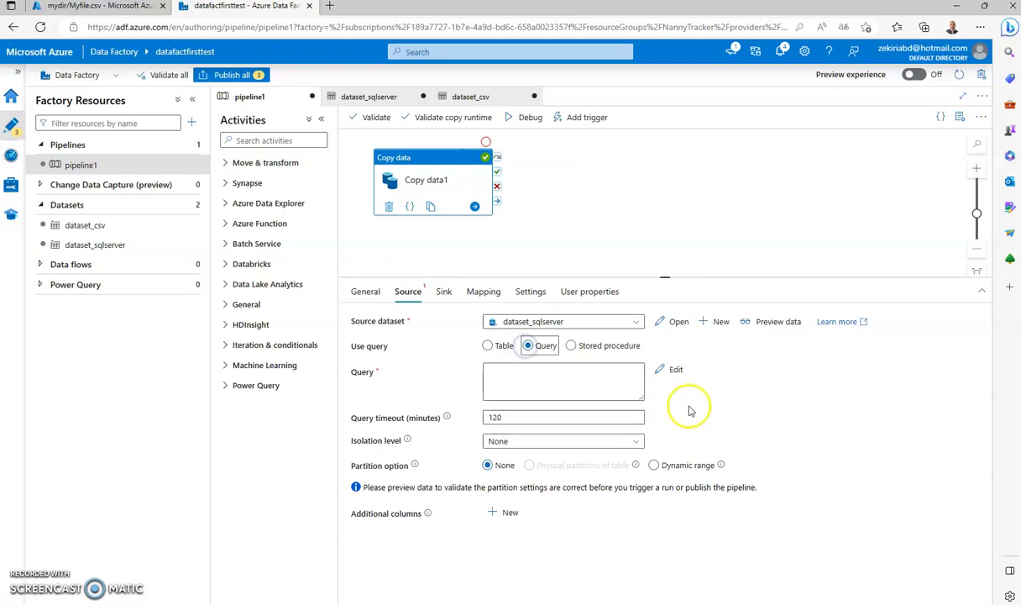
click(531, 372)
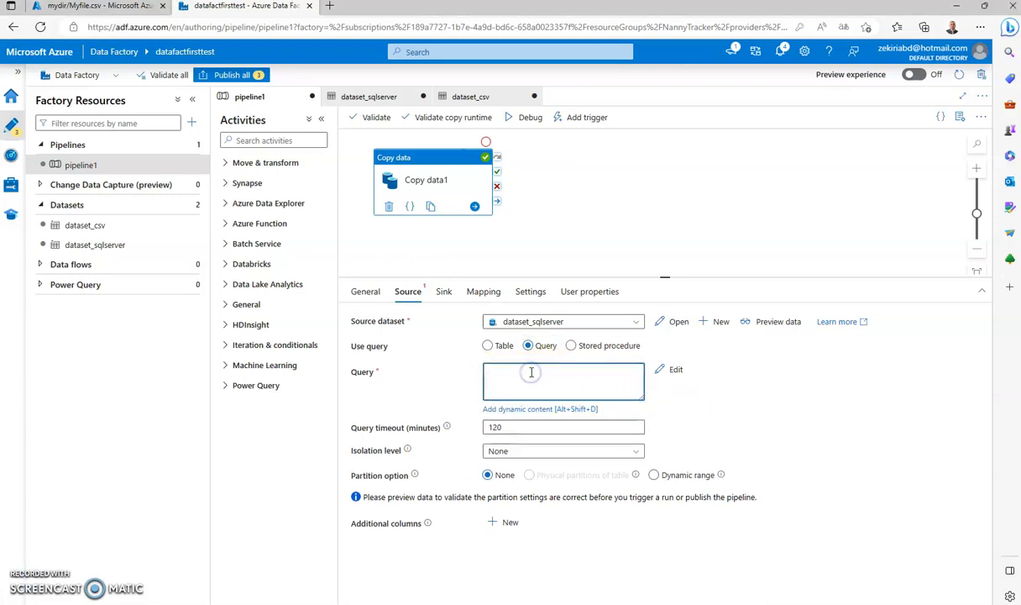
key(ctrl+v)
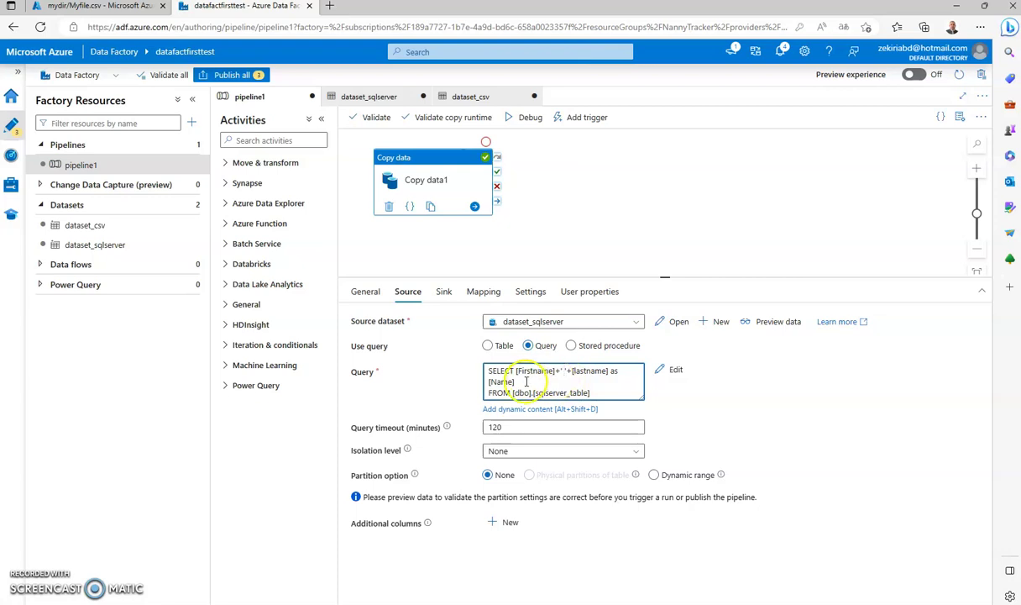
- Preview the data returned by the source query, close the preview and review the query text
click(771, 322)
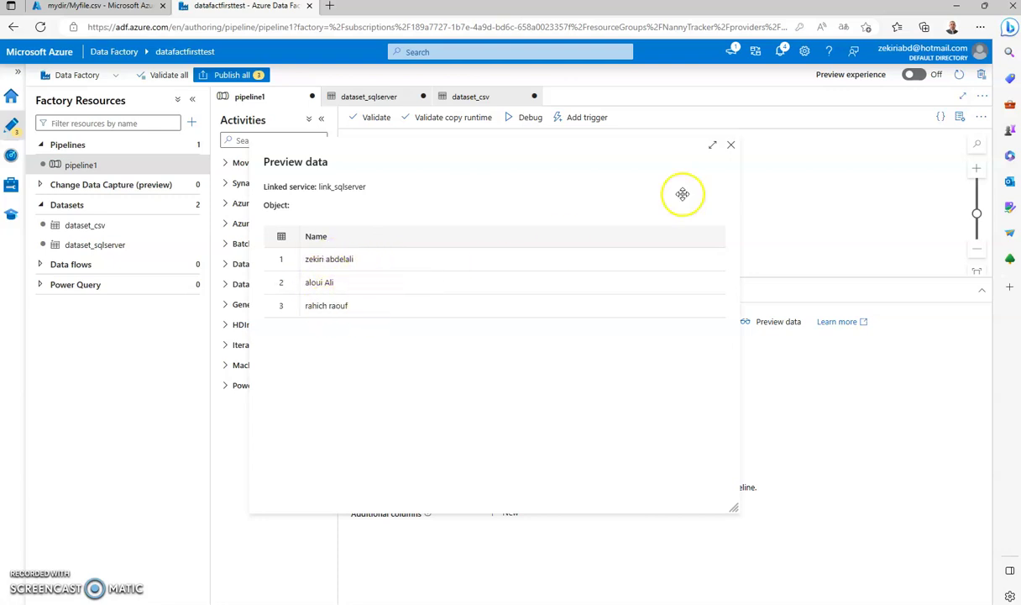
click(731, 149)
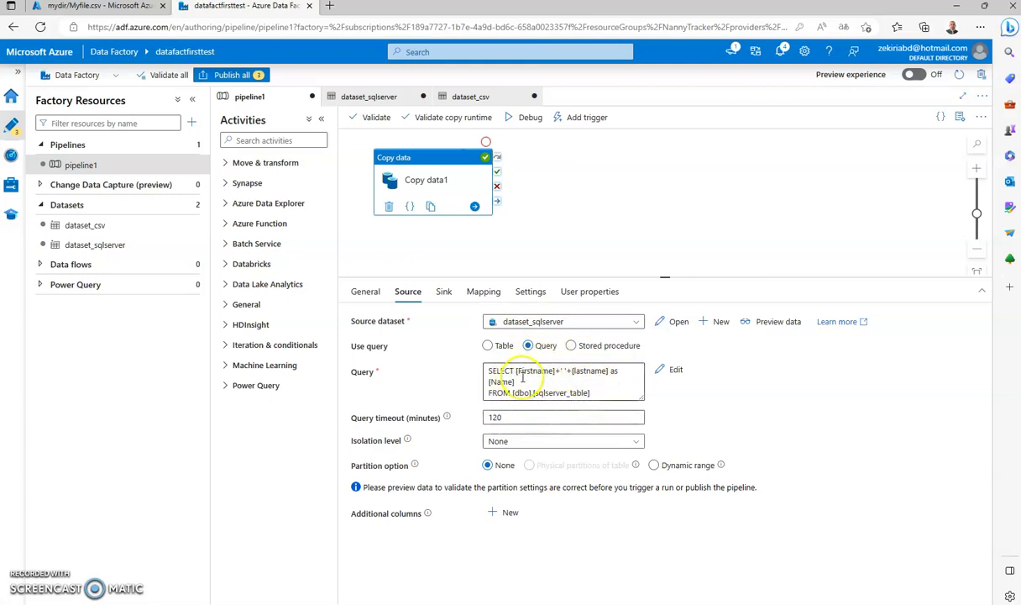
drag(590, 393, 486, 372)
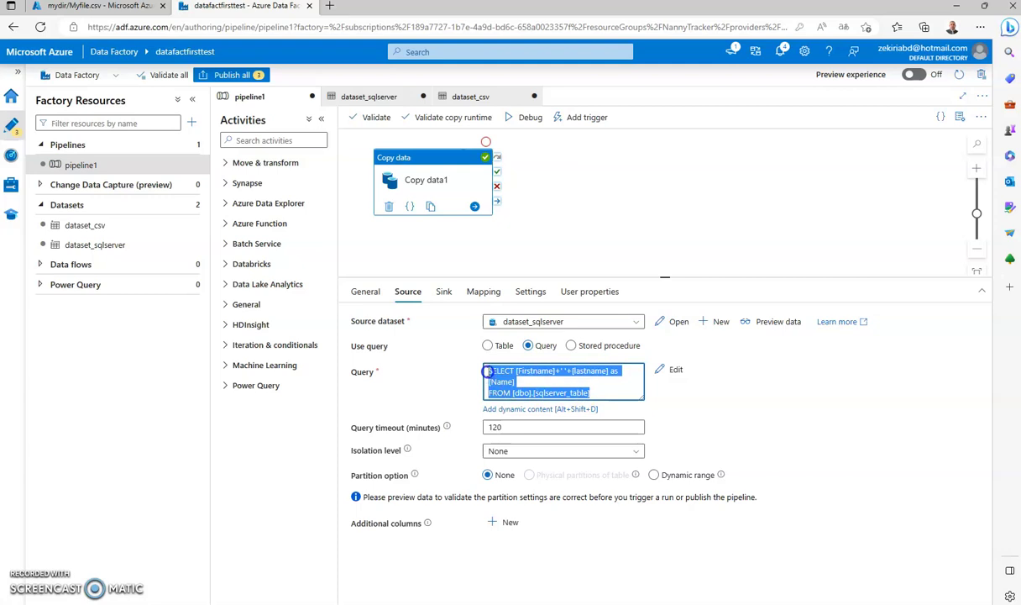
- Delete the lastname and Firstname mappings from Copy data1, add one new mapping and open its source column list
click(484, 292)
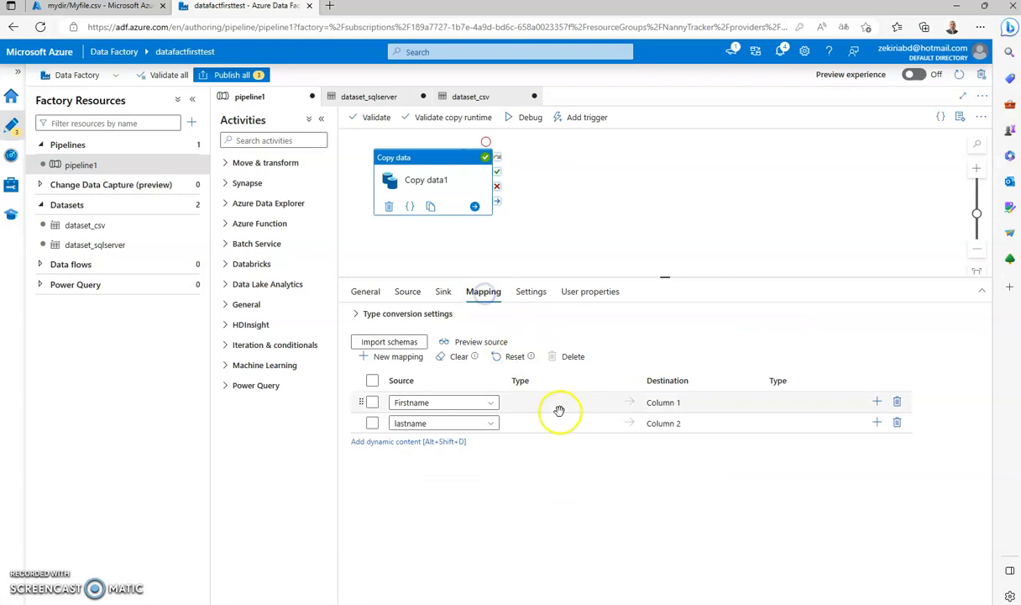
click(897, 423)
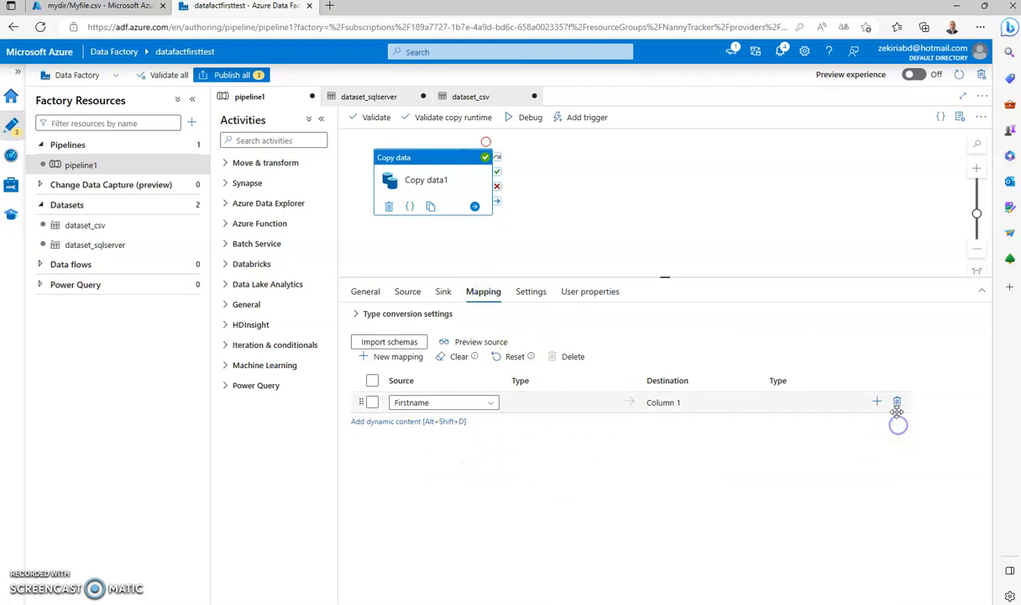
click(495, 401)
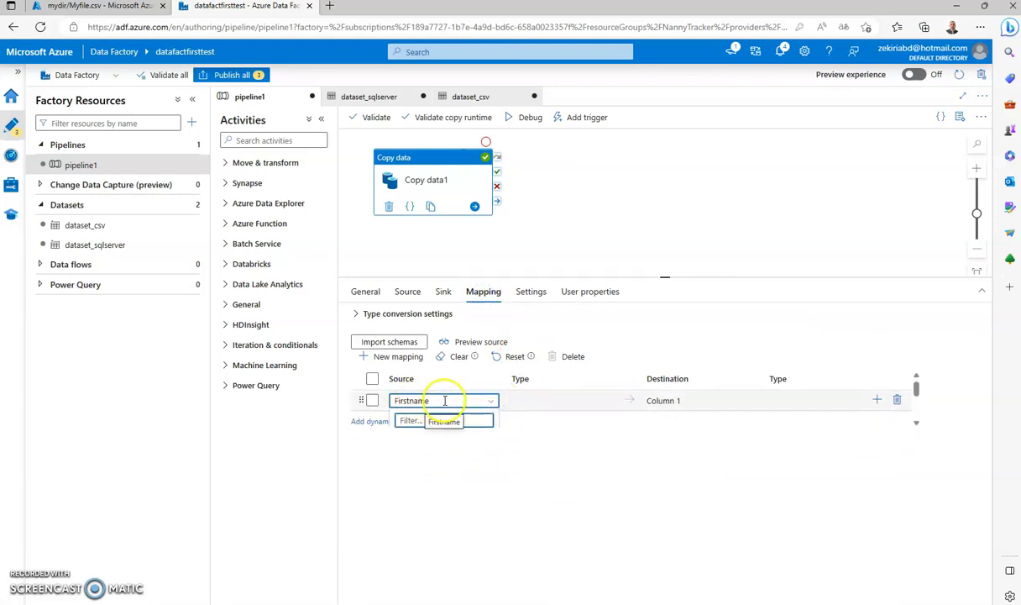
click(897, 401)
click(370, 356)
click(490, 403)
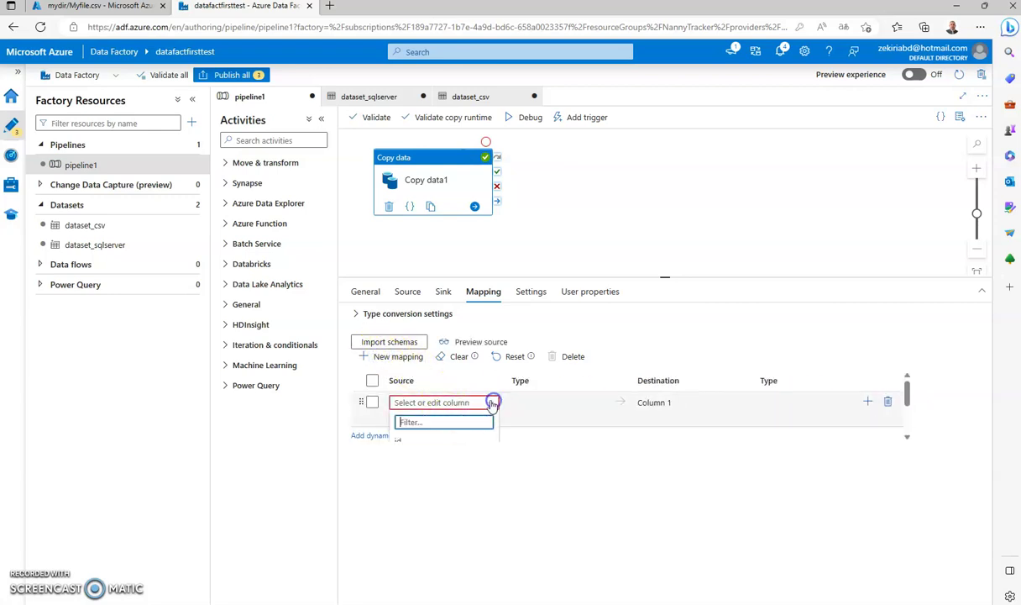